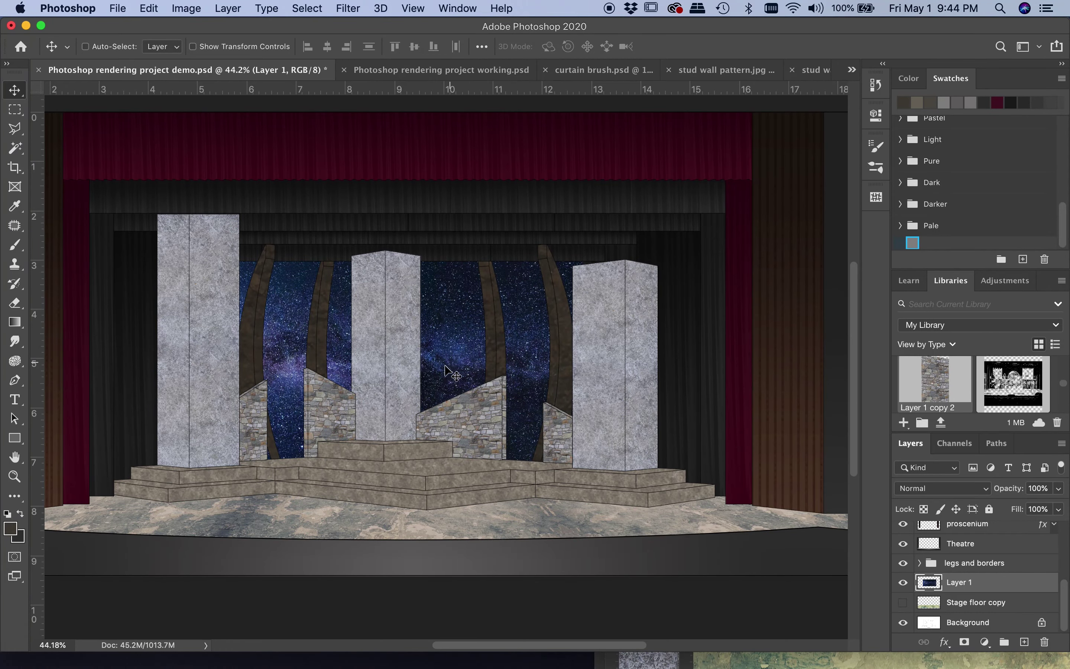
Try a Gaussian Blur with radius 3.3 on the backdrop, then cancel it.
scroll(279, 348, "up", 3)
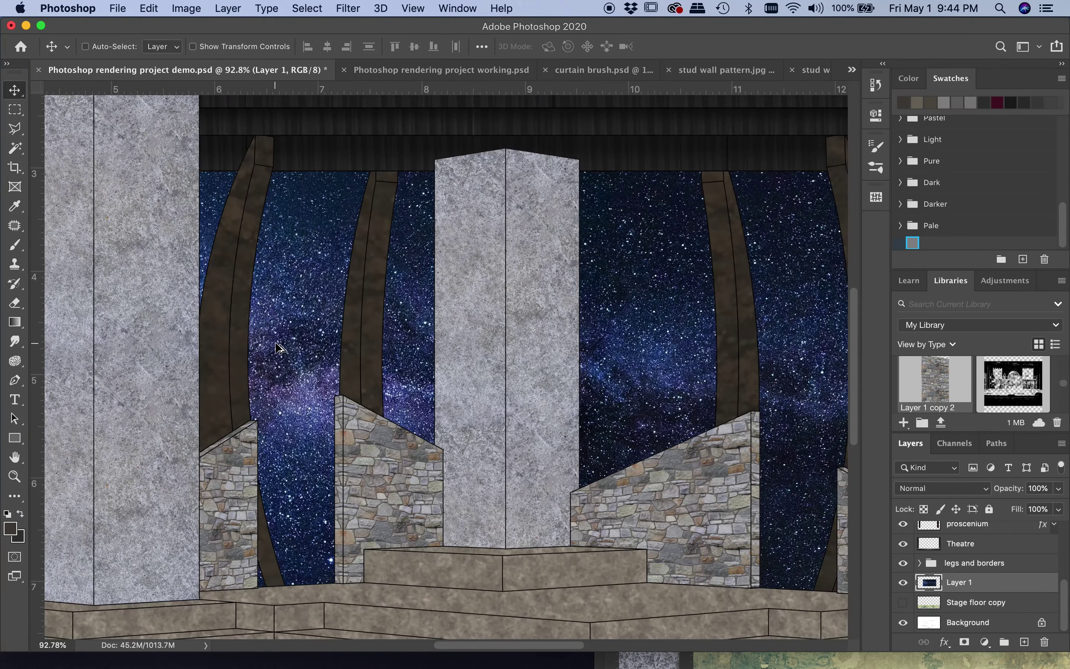
scroll(279, 348, "down", 2)
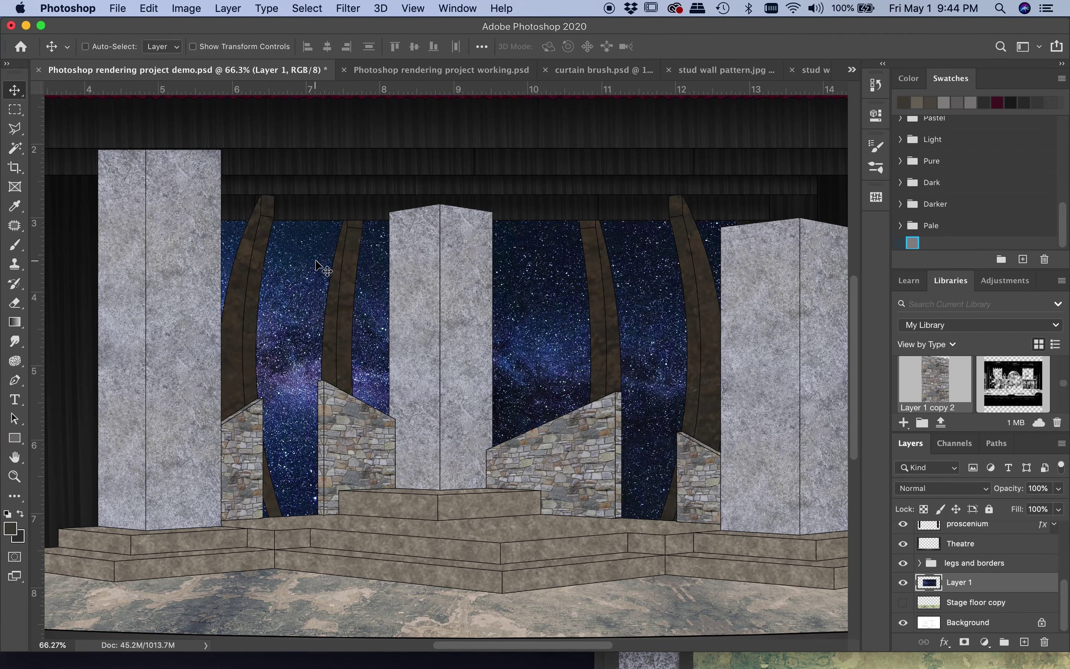
scroll(317, 266, "up", 1)
scroll(322, 267, "right", 2)
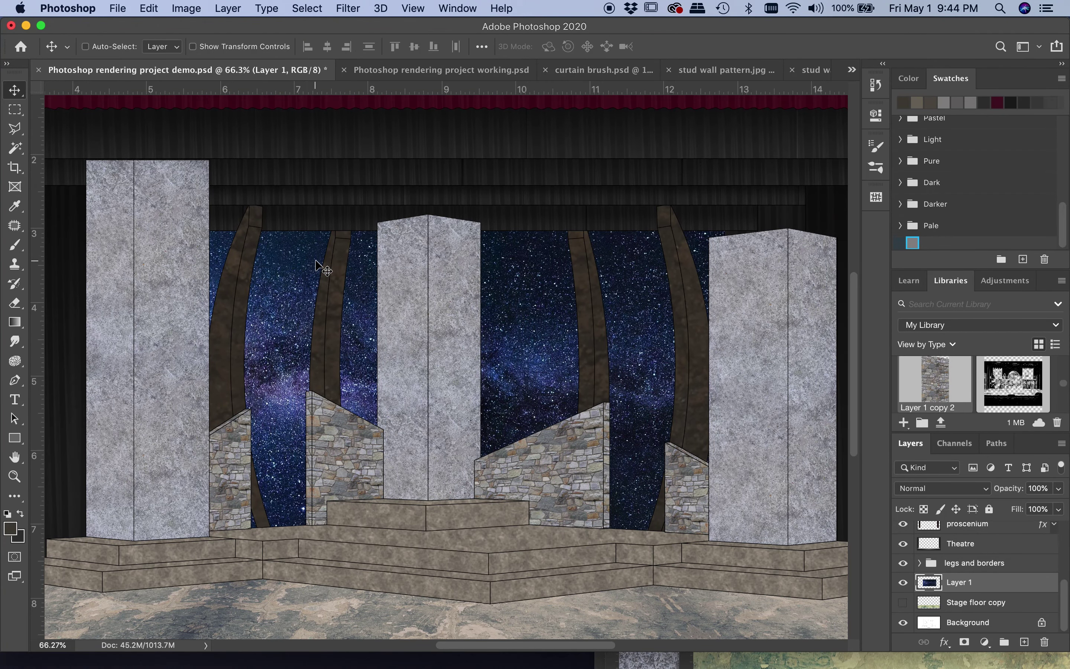
left_click(355, 10)
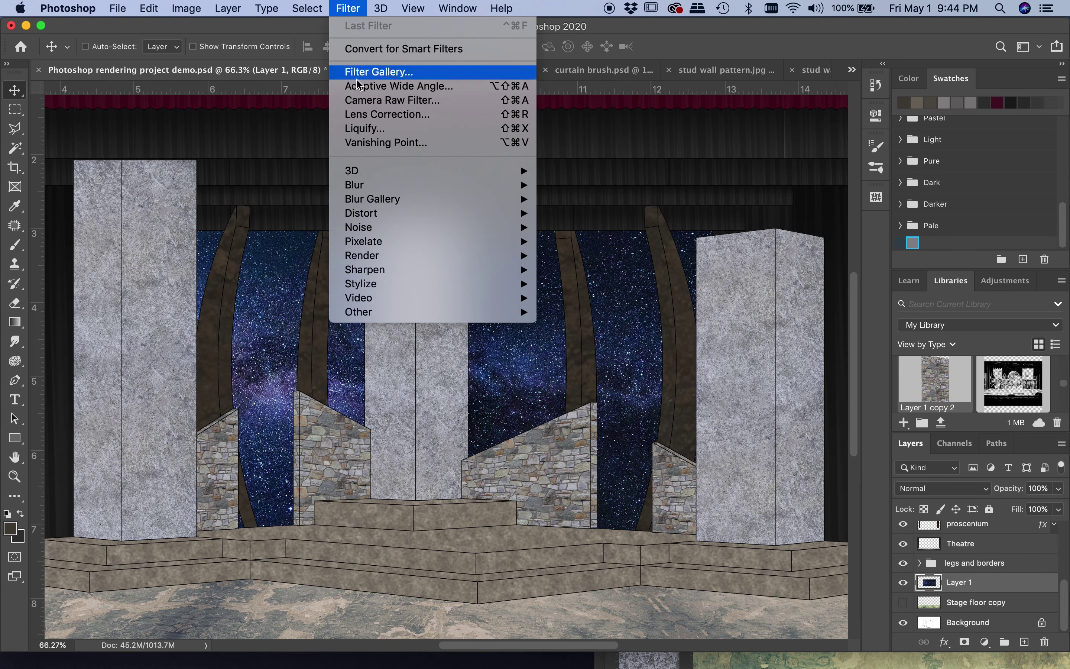
mouse_move(360, 175)
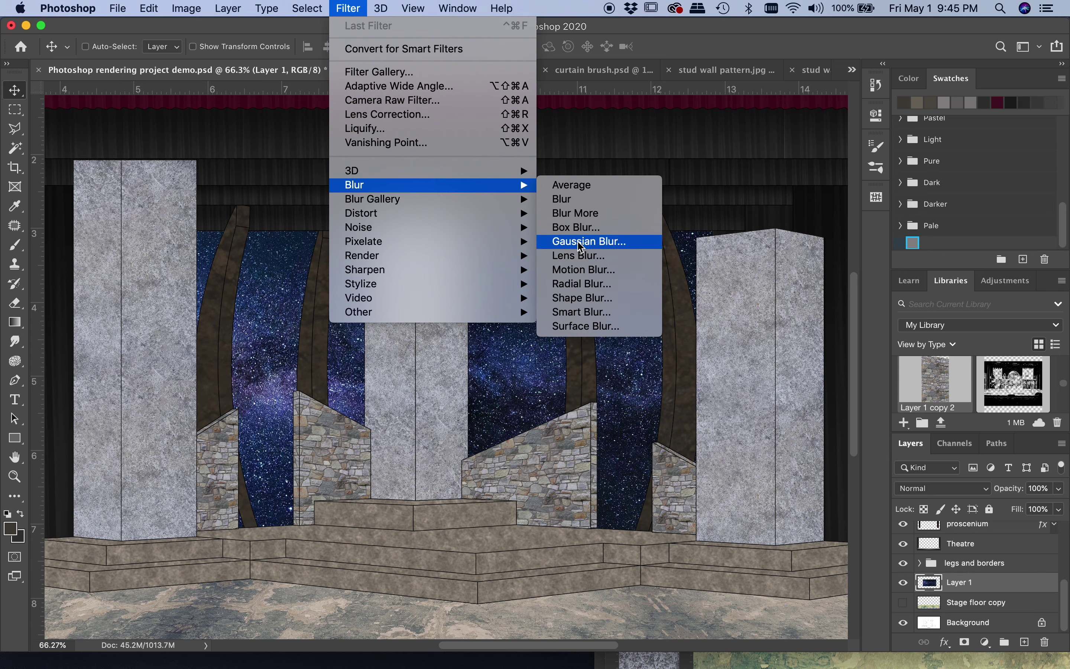
left_click(594, 244)
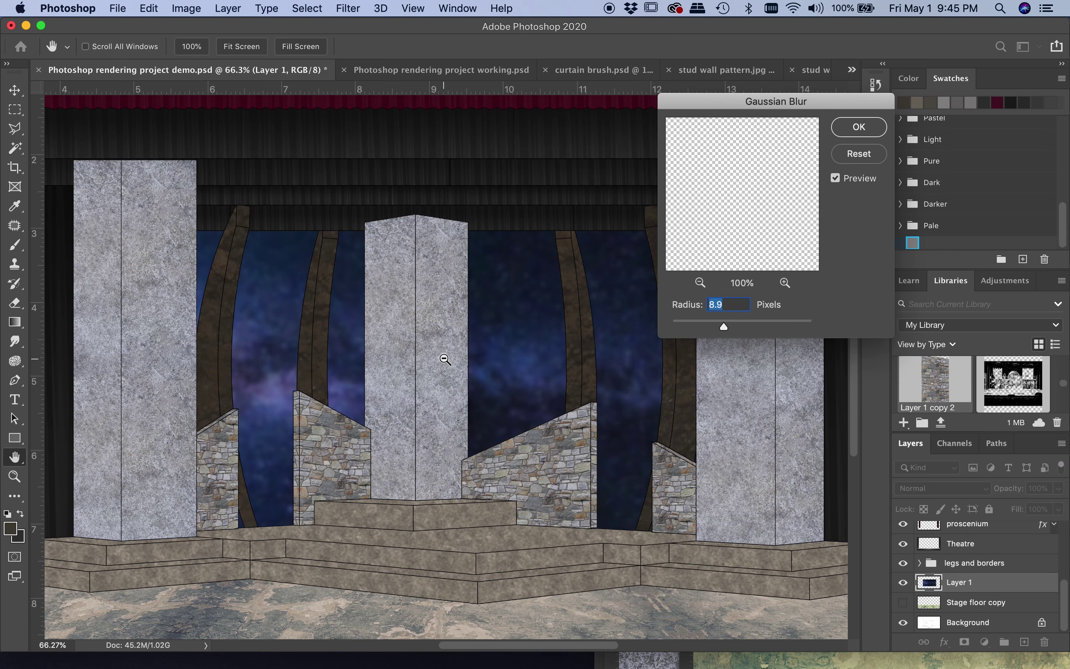
scroll(440, 358, "down", 4)
scroll(480, 349, "right", 2)
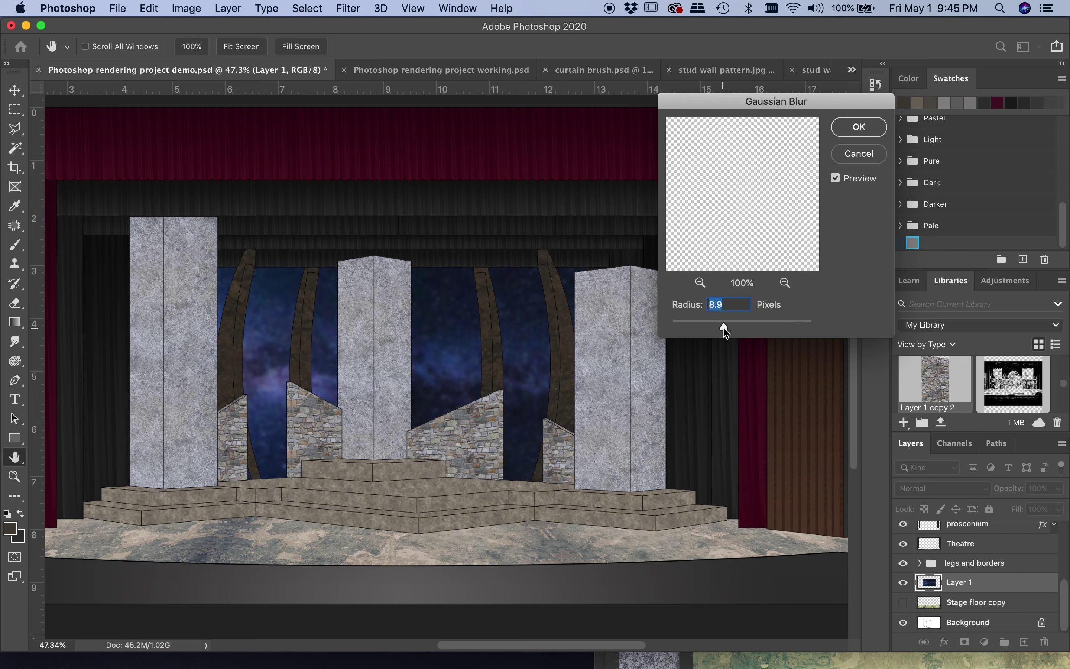
mouse_move(724, 330)
left_mouse_down()
mouse_move(696, 330)
mouse_move(757, 330)
mouse_move(720, 329)
left_mouse_up()
left_click(860, 154)
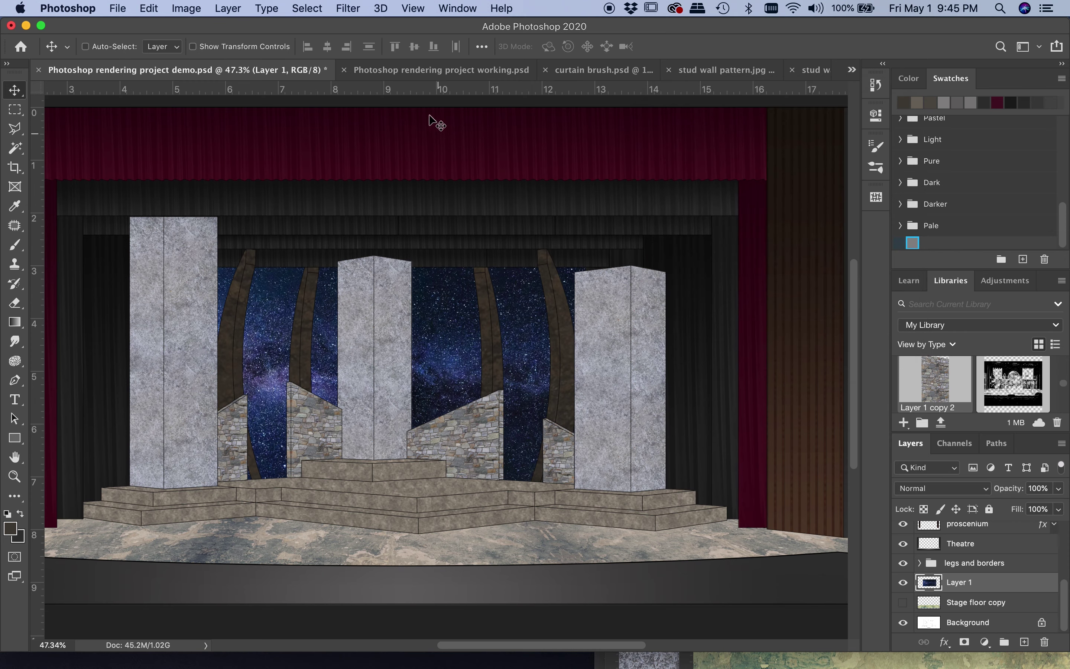
Open the Filter Gallery on the starry backdrop.
left_click(348, 8)
left_click(356, 71)
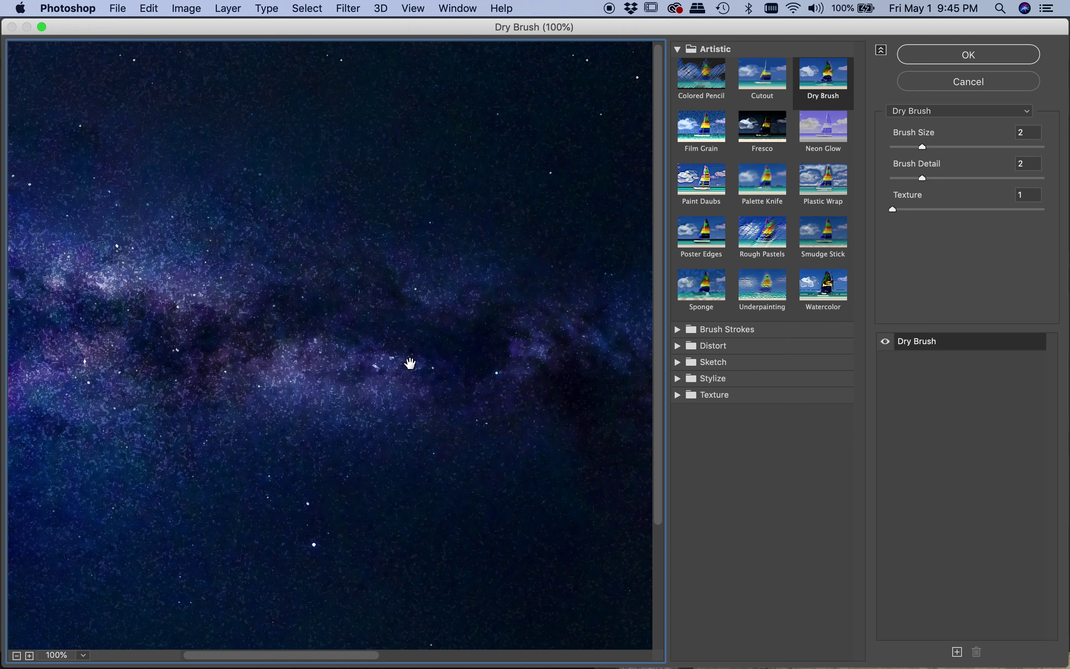
scroll(296, 355, "right", 5)
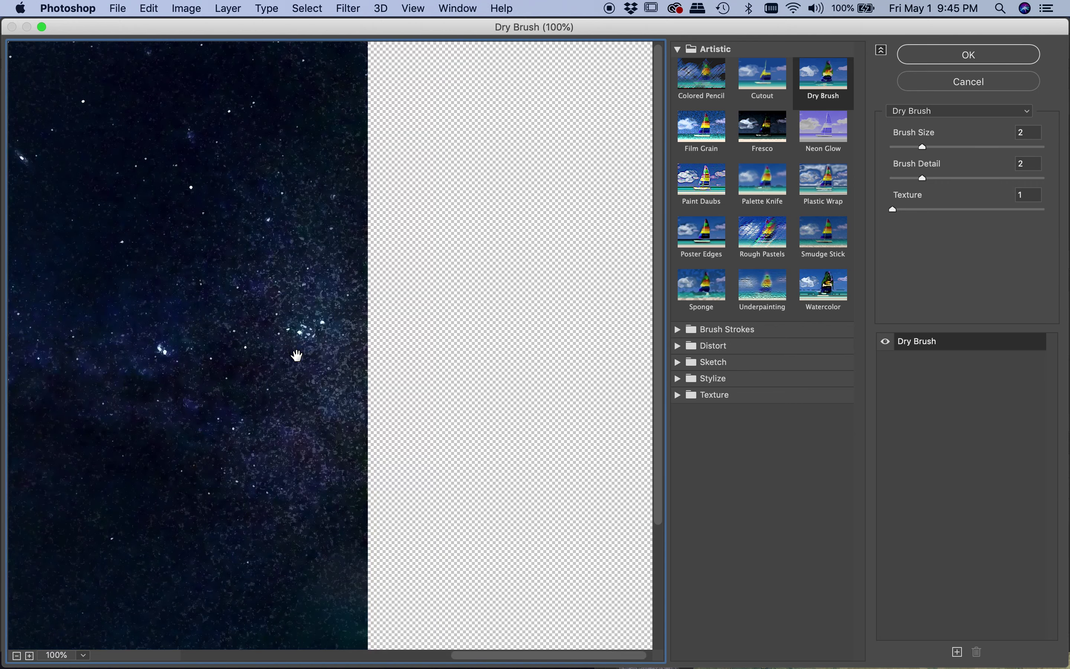
scroll(296, 356, "left", 5)
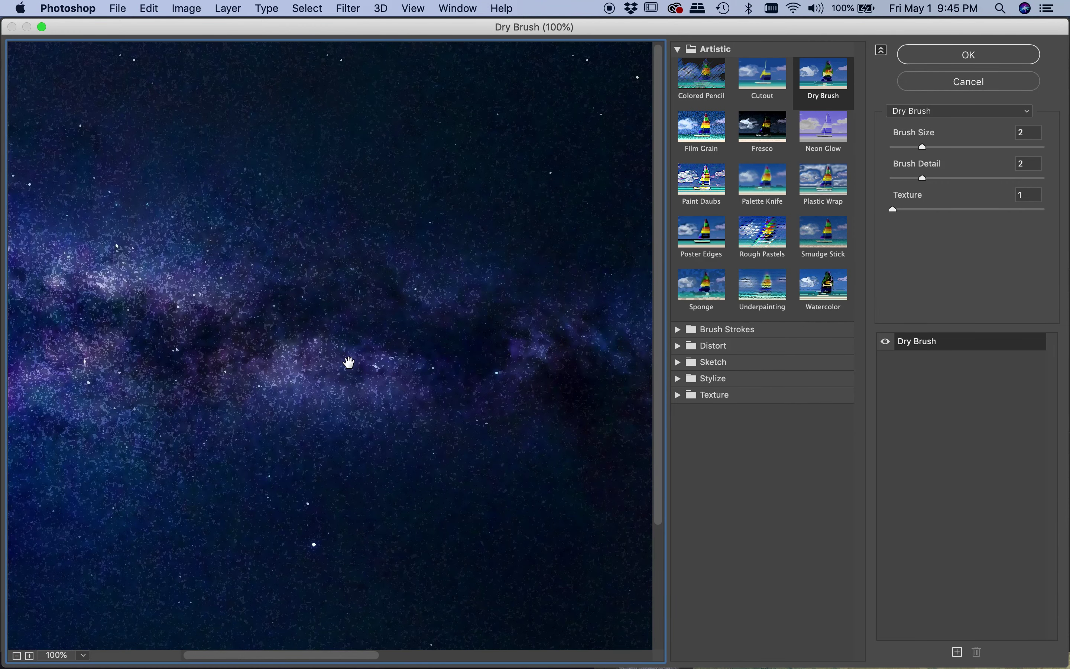
scroll(348, 366, "down", 1)
scroll(349, 365, "right", 1)
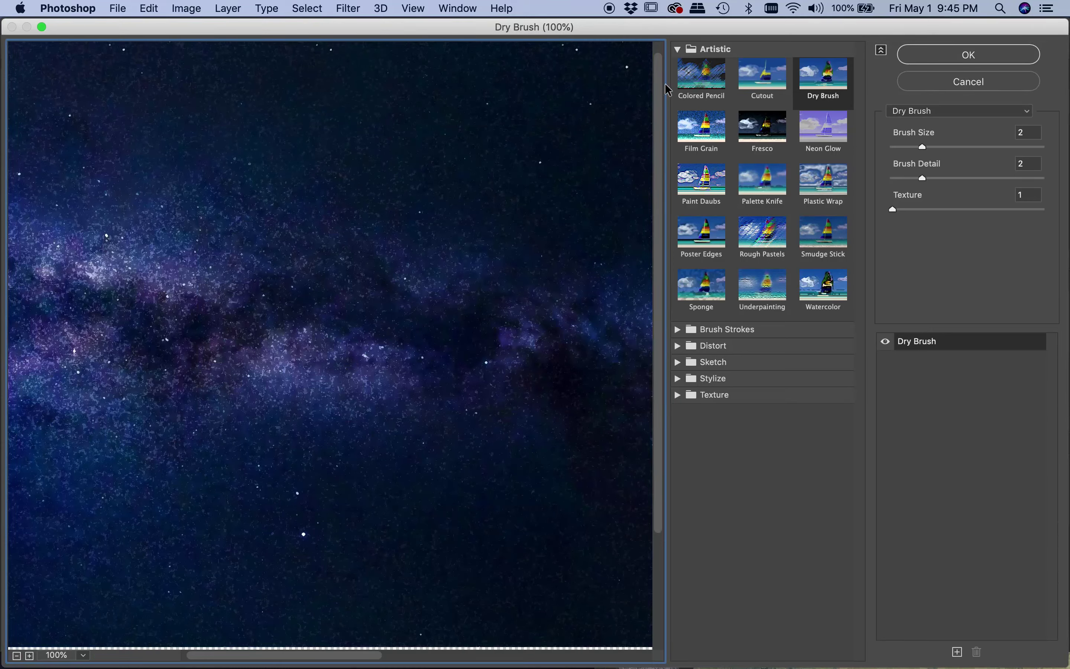
Preview Colored Pencil with pencil width 10, adjusted pressure and lower paper brightness, then Fresco.
left_click(703, 76)
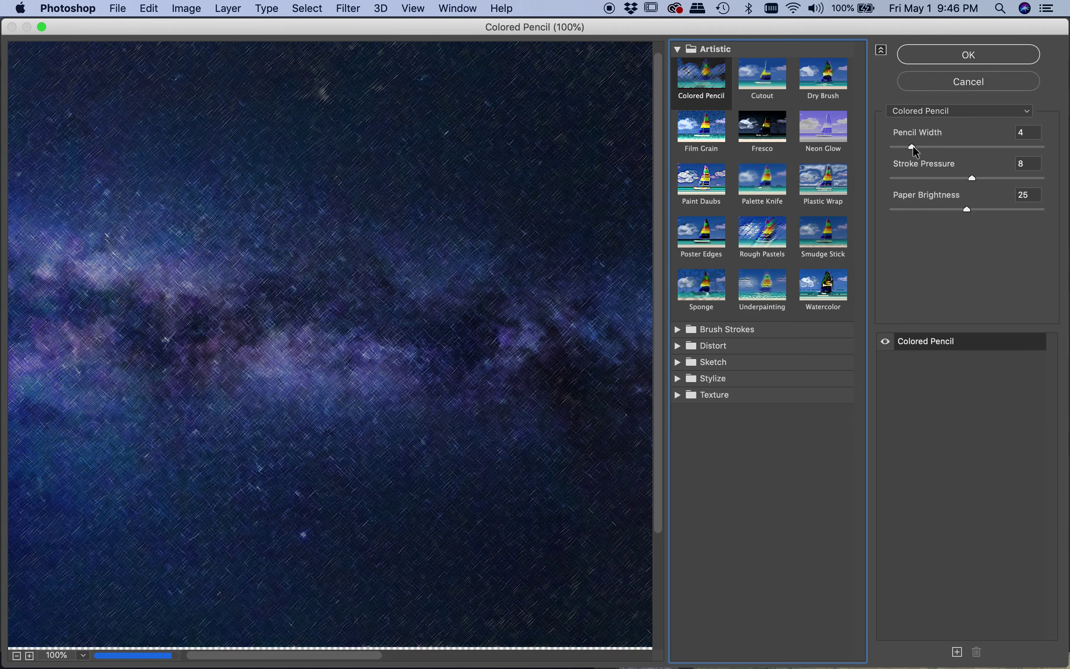
left_click_drag(913, 145, 923, 145)
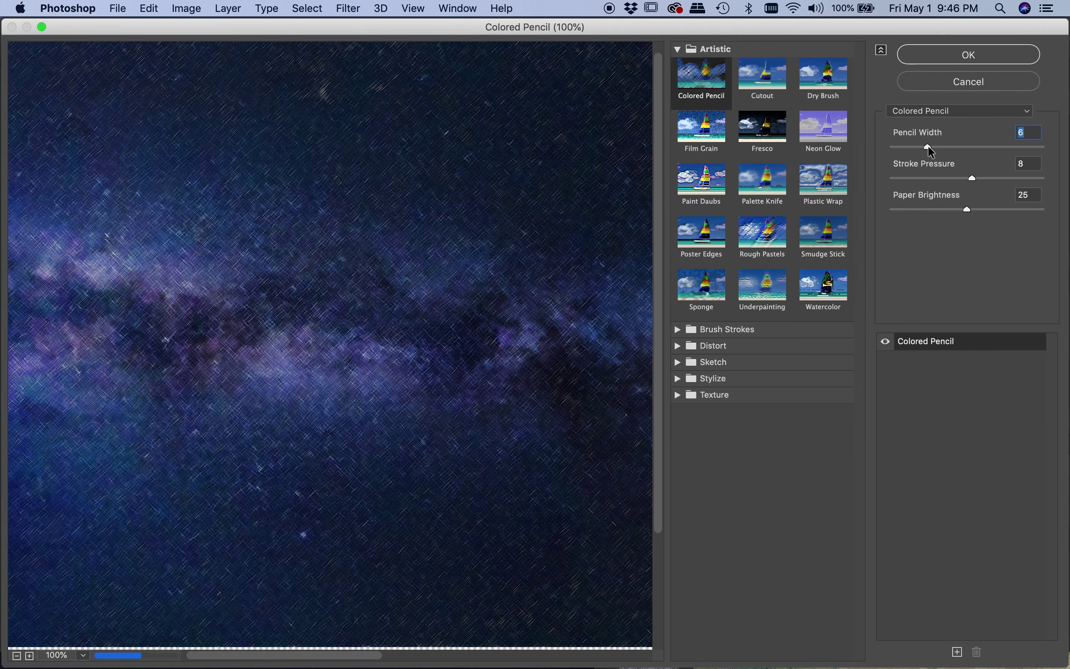
left_click_drag(928, 147, 948, 147)
left_click_drag(967, 181, 923, 179)
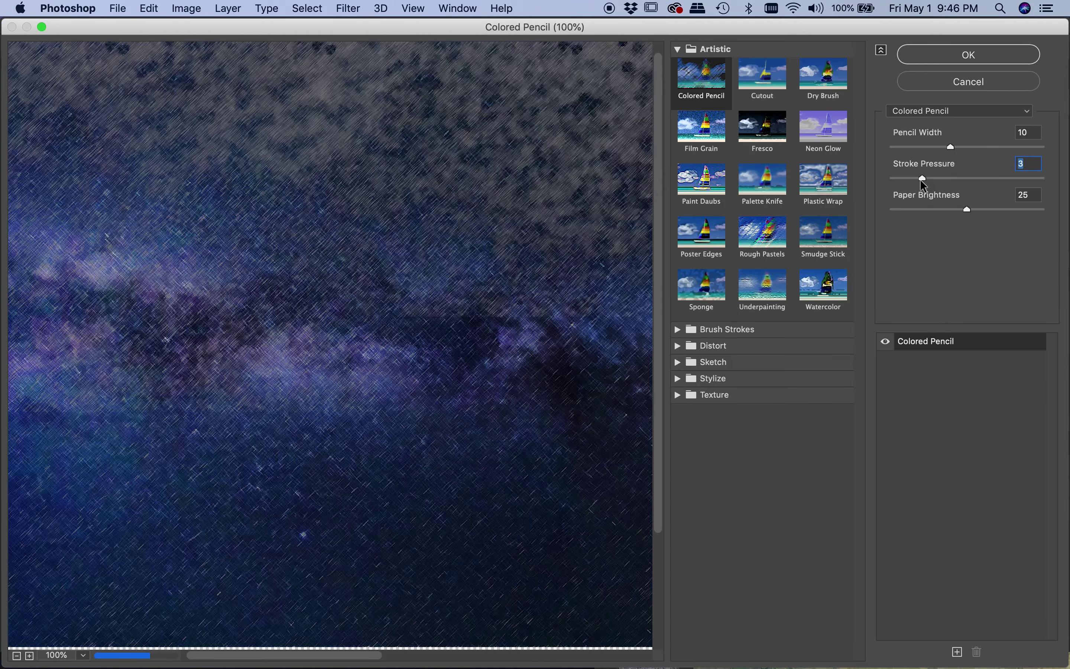
left_click_drag(923, 179, 968, 178)
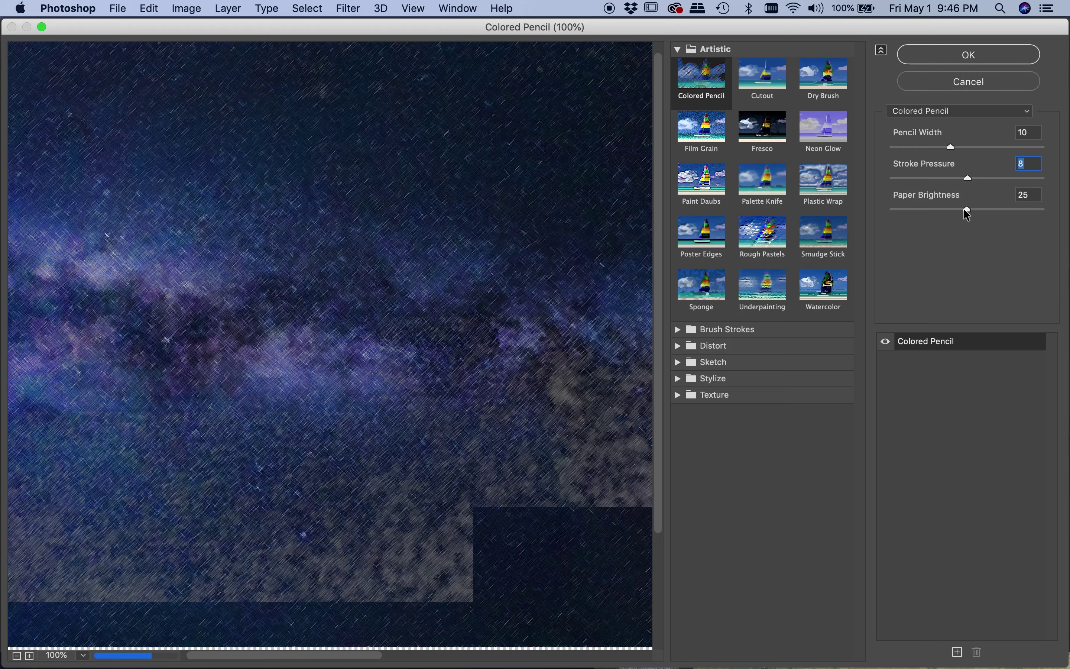
left_click_drag(968, 210, 938, 211)
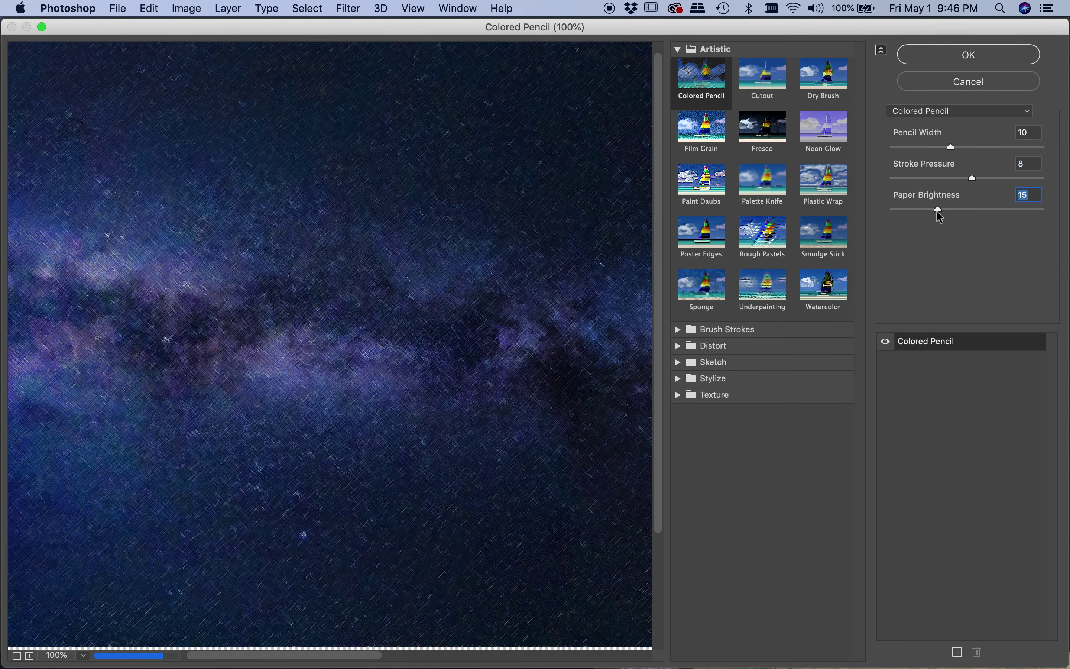
left_click(773, 138)
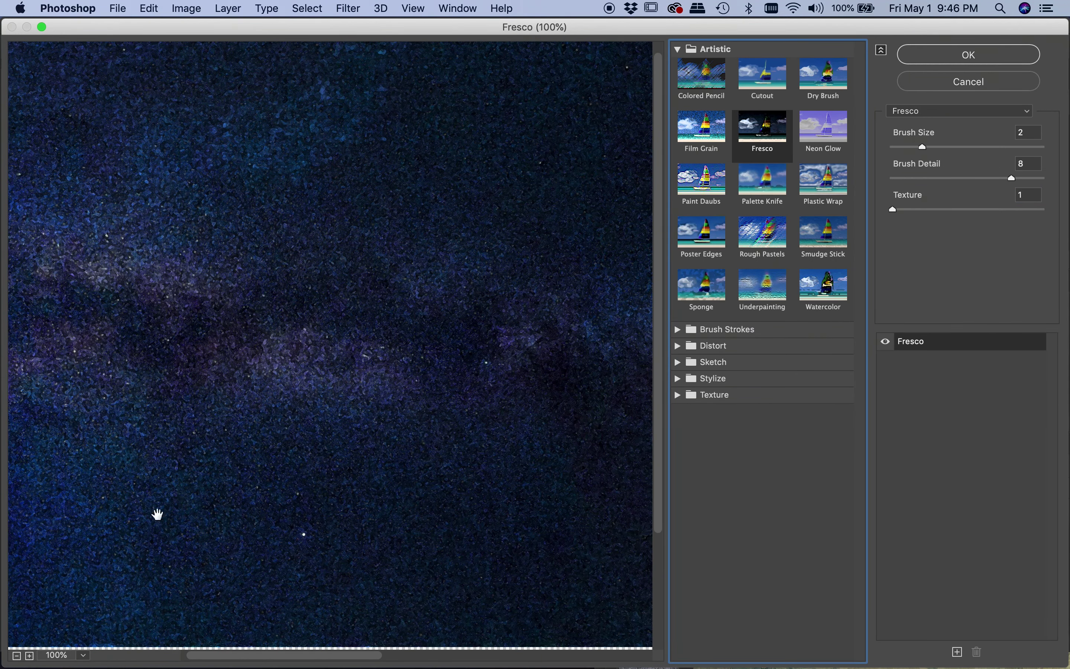
Compare Poster Edges and Sponge, then apply Dry Brush with tuned brush size, detail and texture.
left_click(16, 656)
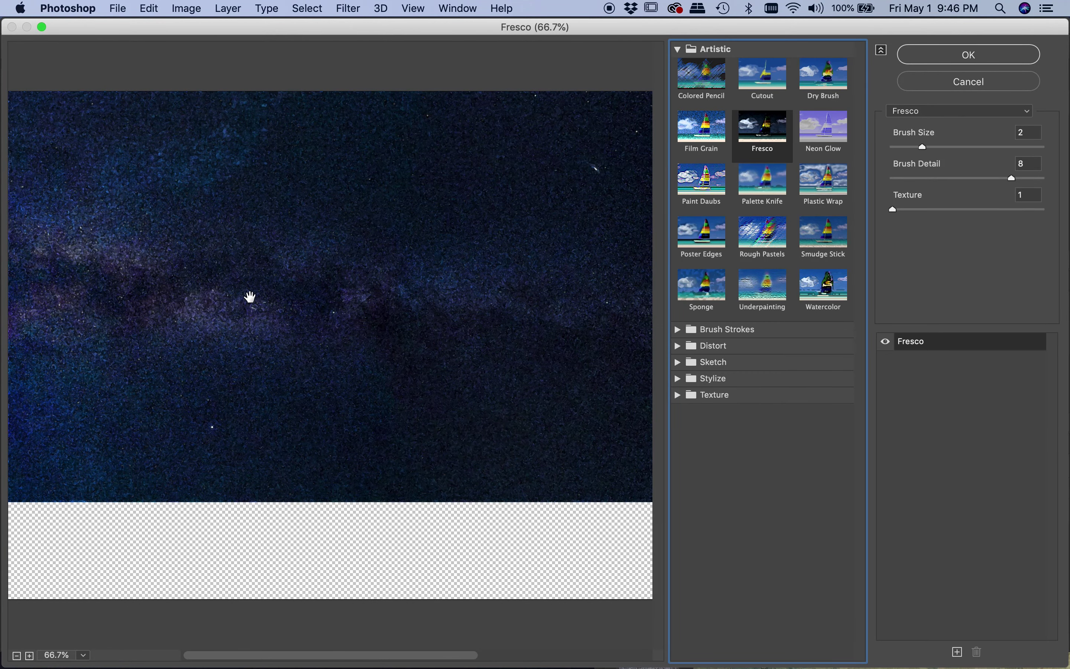
left_click(30, 655)
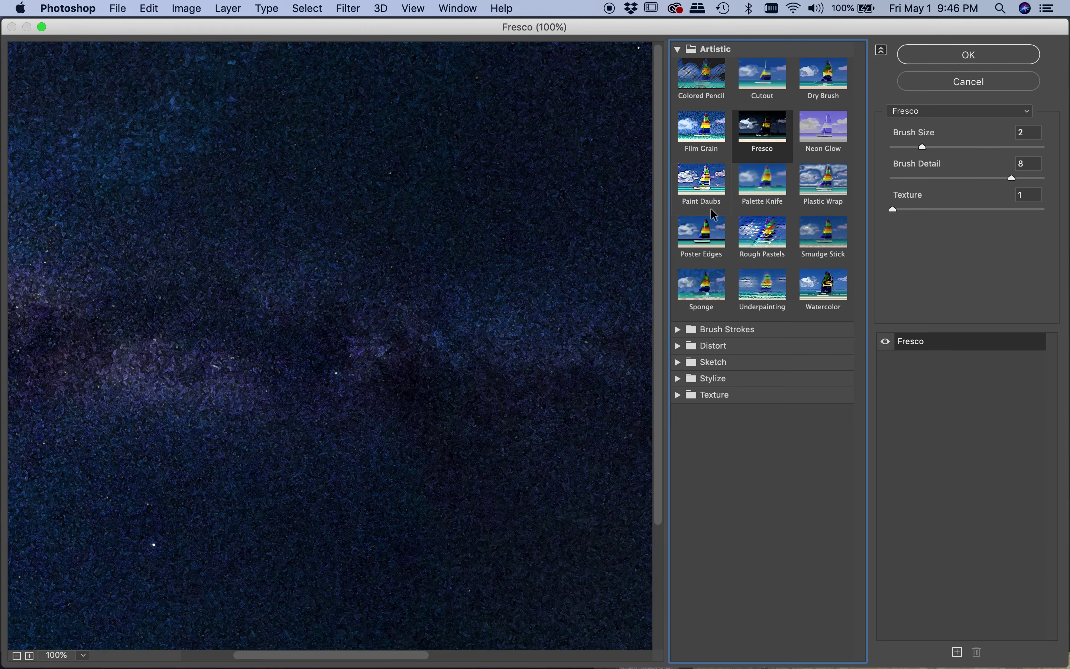
left_click(707, 245)
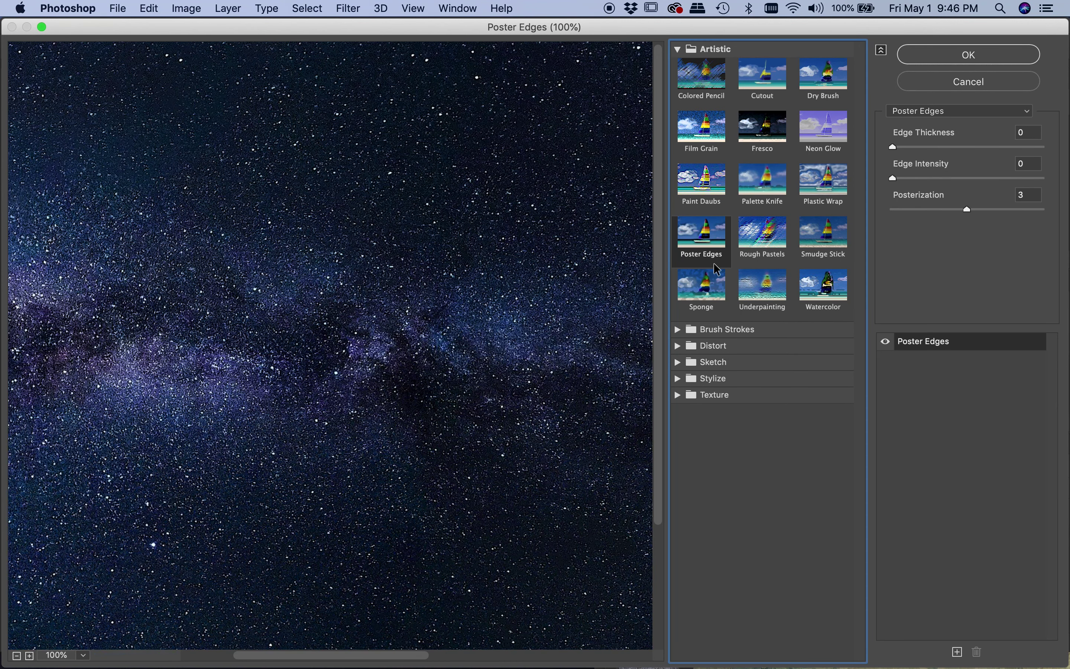
left_click(709, 286)
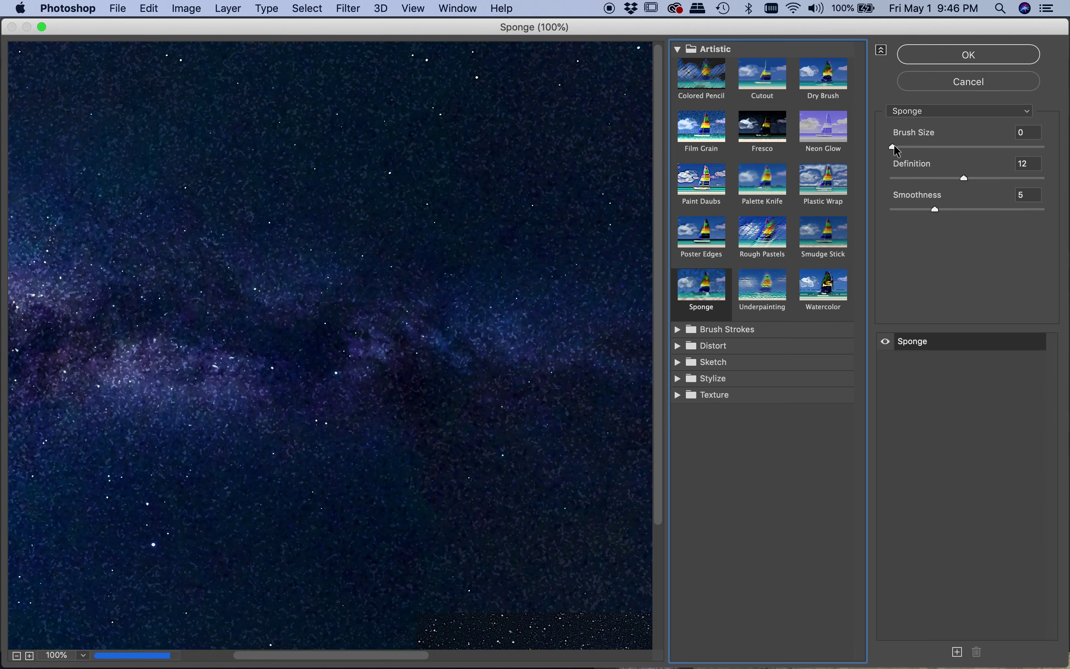
left_click_drag(894, 147, 944, 146)
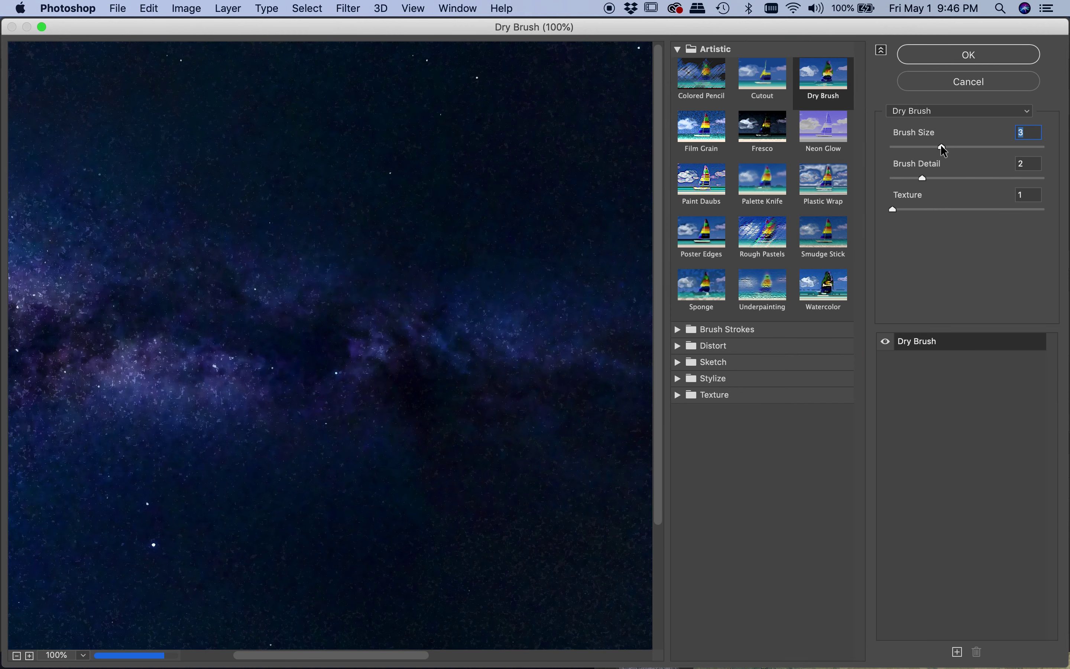
mouse_move(944, 145)
left_mouse_down()
mouse_move(956, 145)
mouse_move(939, 176)
left_mouse_up()
left_click_drag(893, 209, 922, 228)
left_click(968, 54)
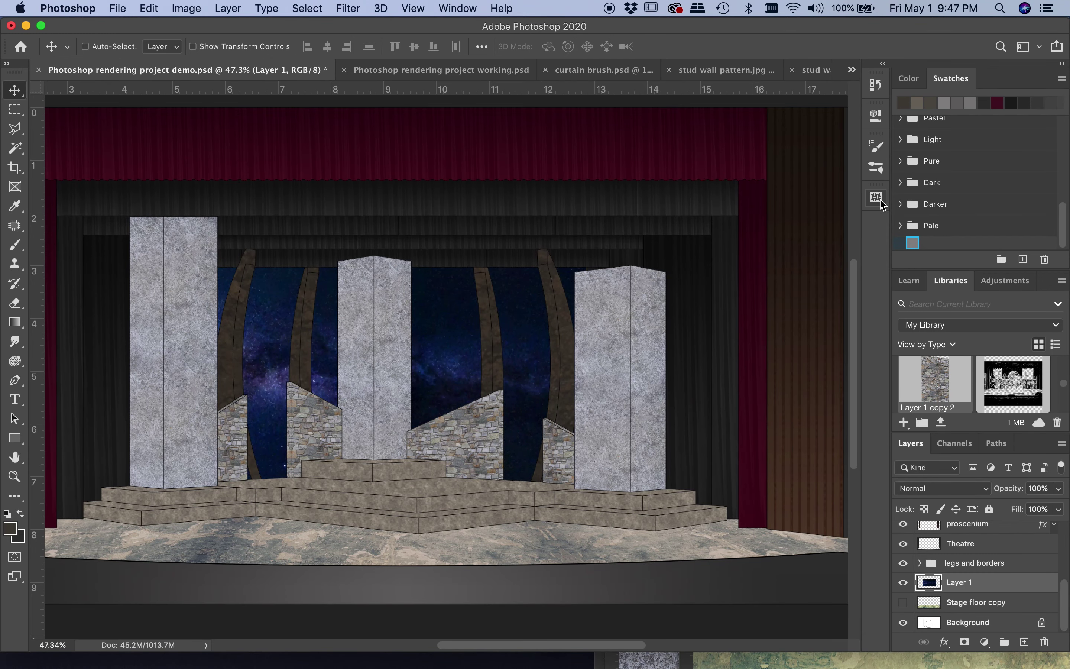
Toggle between the Layer Visibility and Filter Gallery history states, ending on the filtered backdrop.
left_click(877, 85)
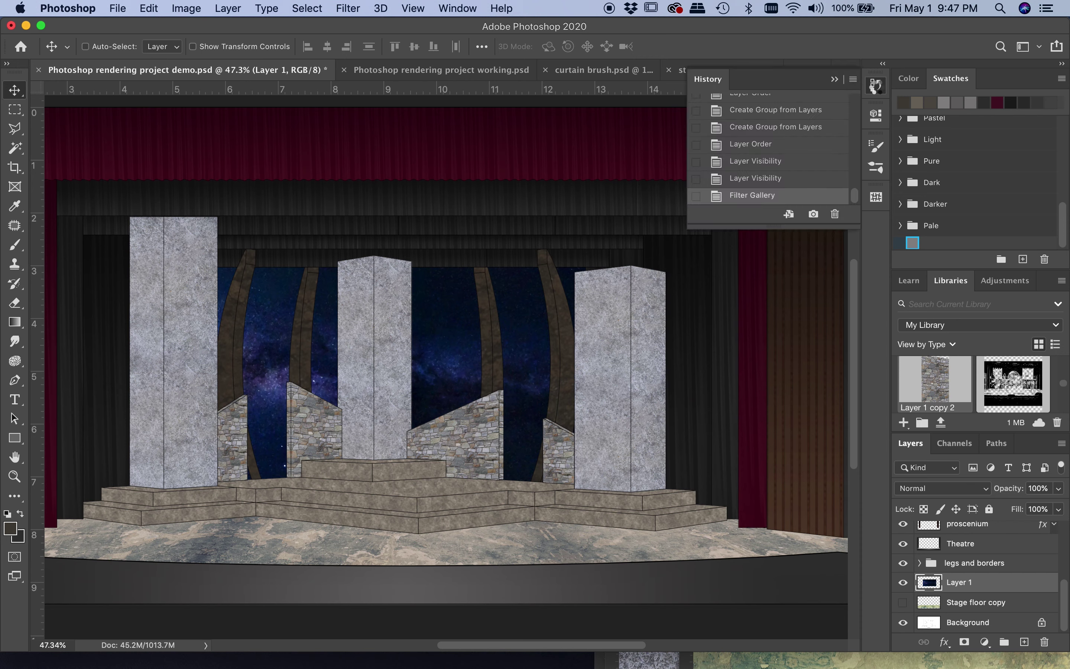
left_click(746, 181)
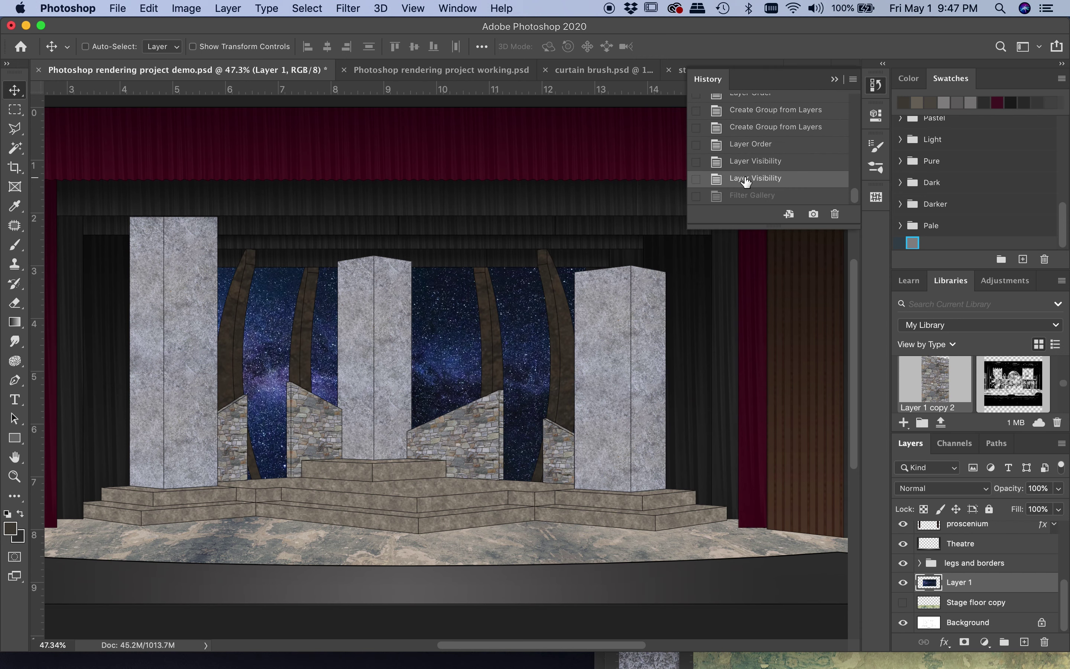
left_click(745, 196)
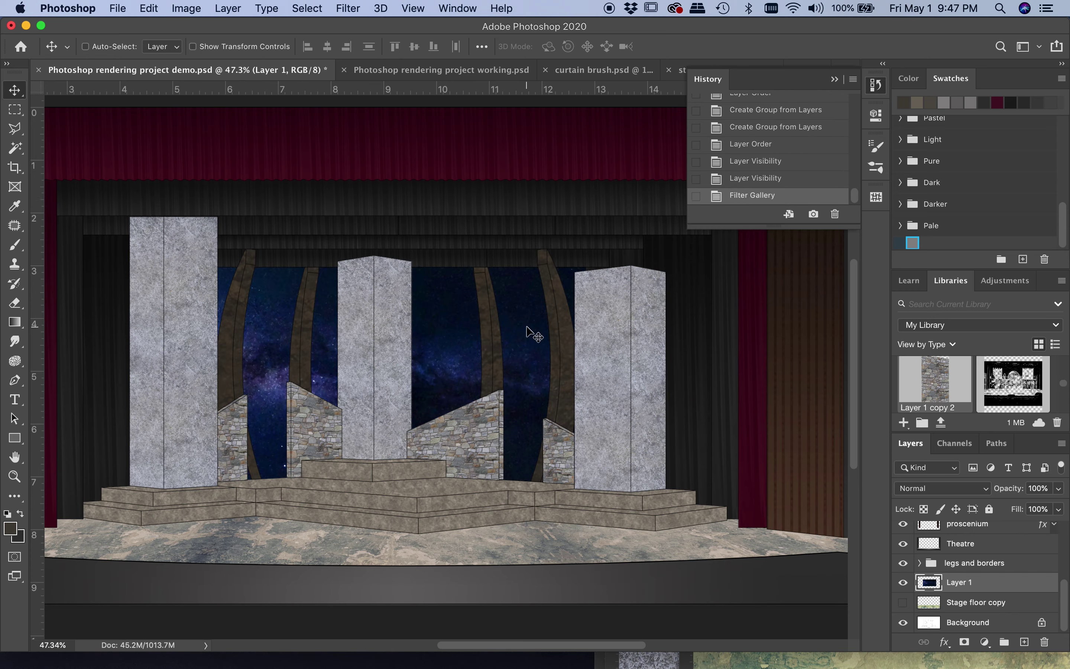
left_click(745, 181)
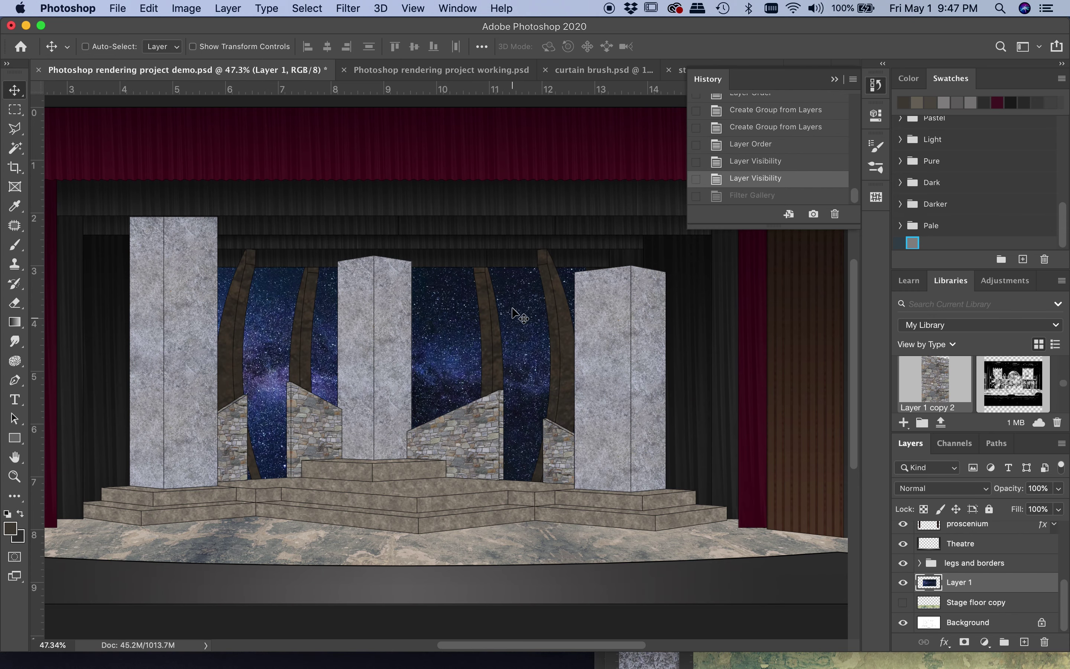
left_click(747, 197)
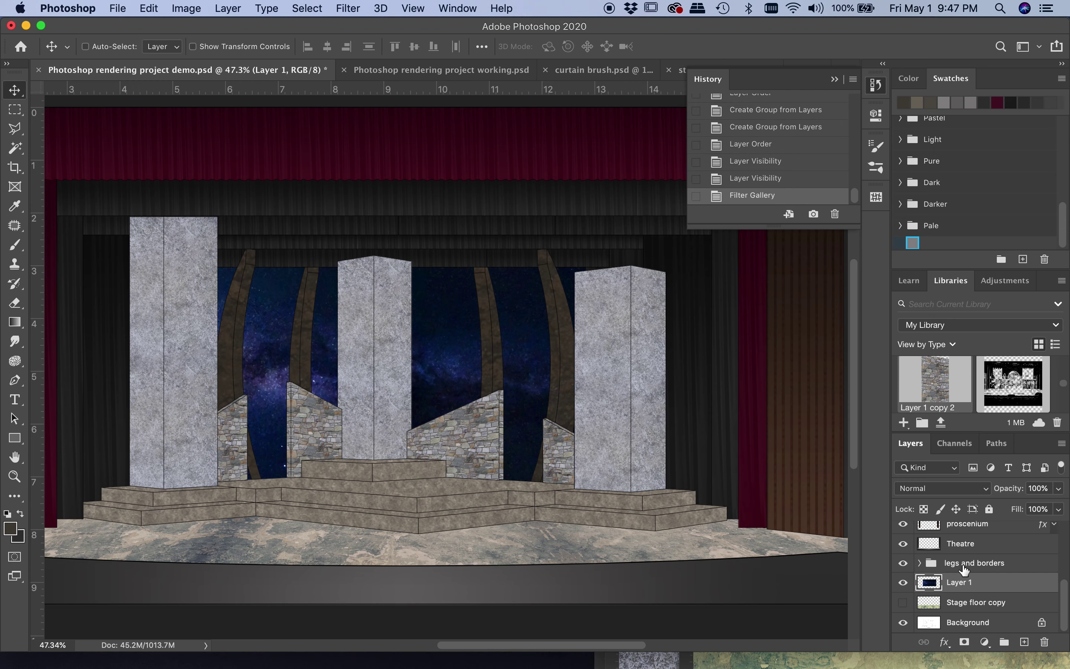
Expand the ribs group, inspect Pattern Fill 7 and the rib #4 top layer, then collapse it.
scroll(982, 578, "up", 8)
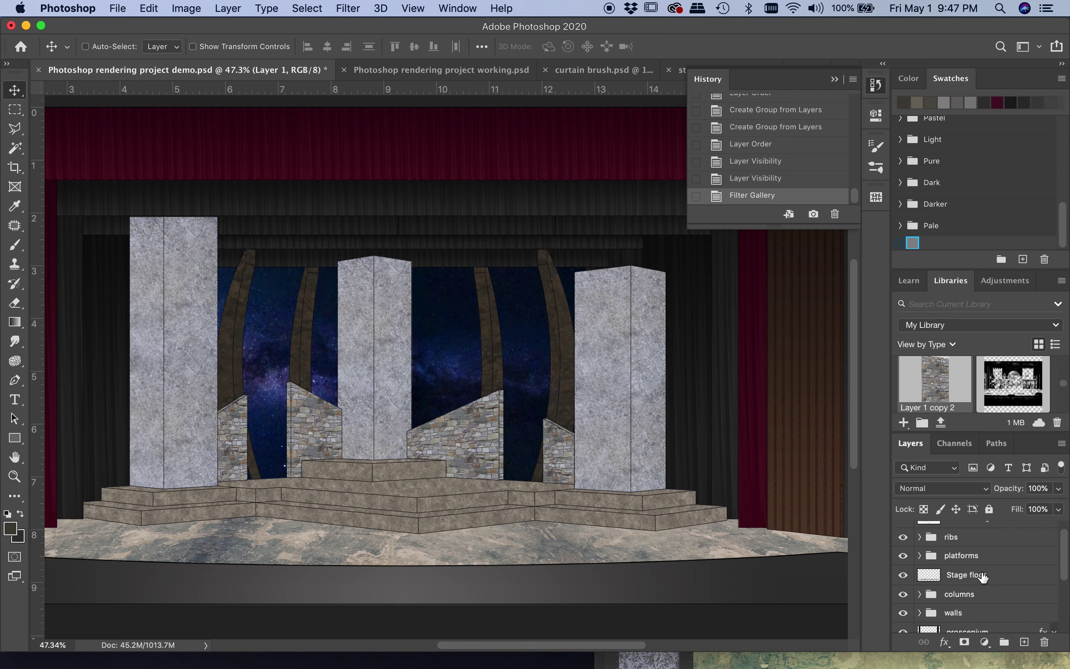
left_click(955, 551)
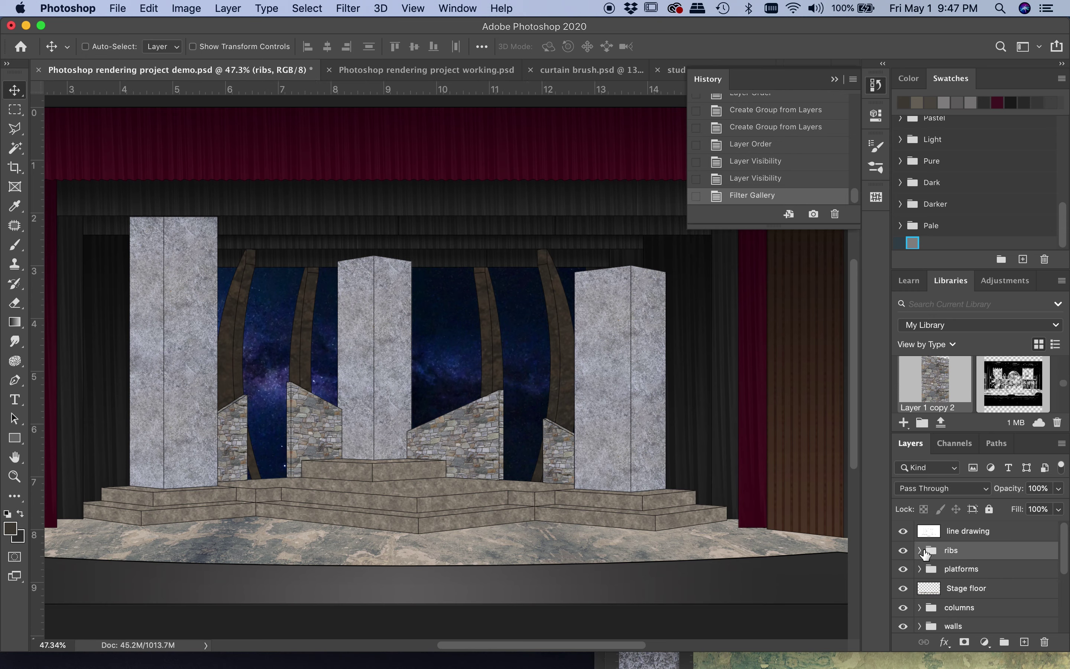
left_click(920, 550)
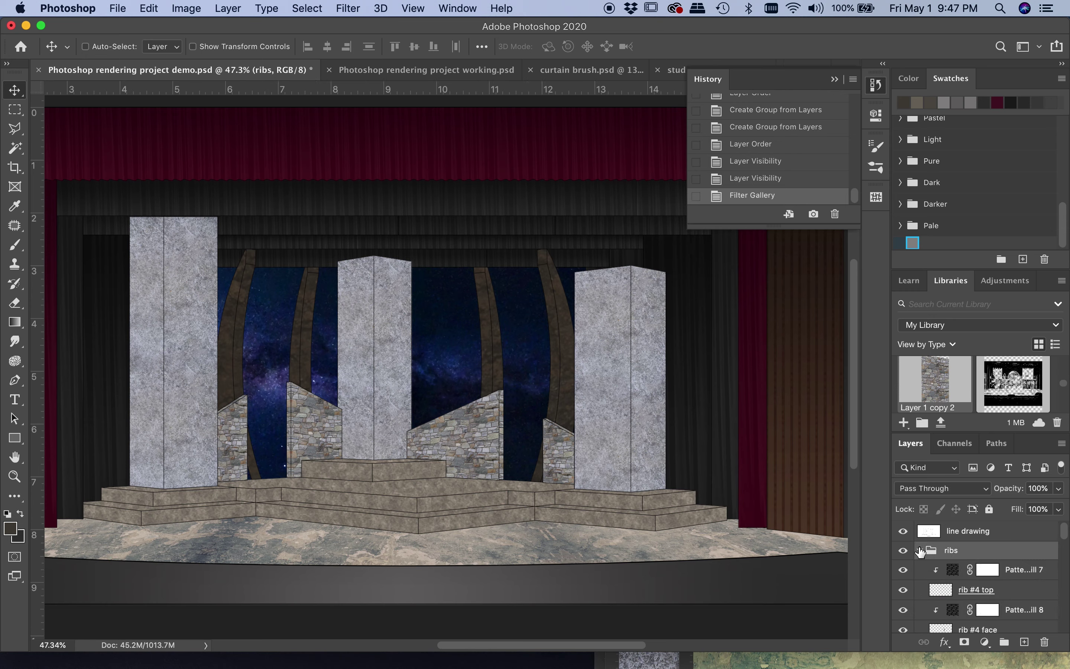
left_click(1018, 571)
left_click(1016, 591)
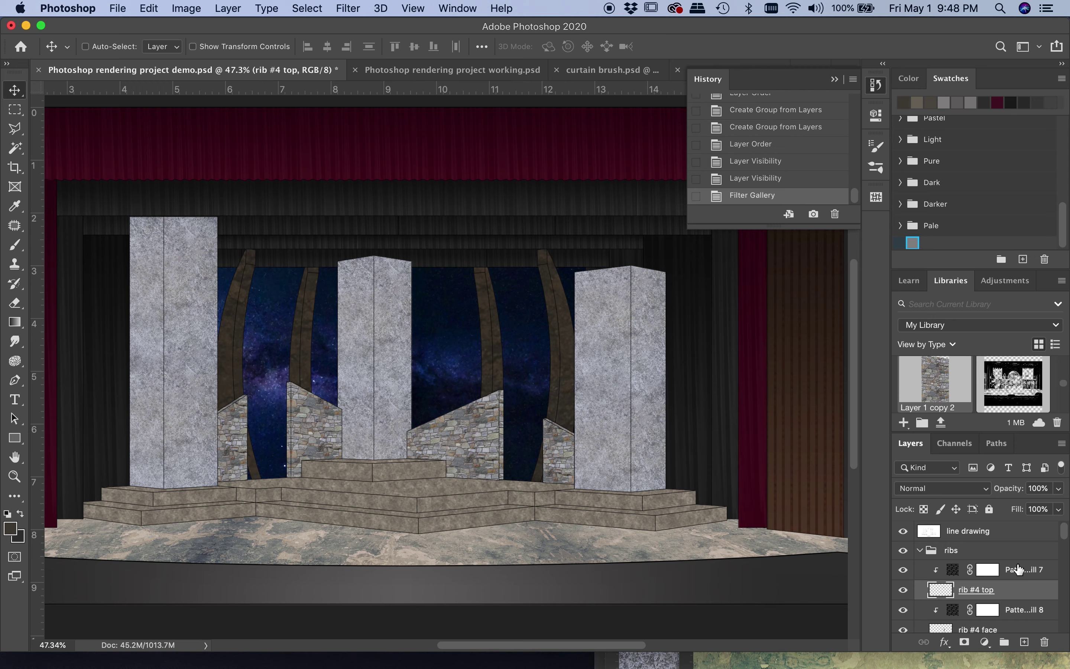
scroll(1018, 569, "down", 4)
scroll(1018, 581, "up", 3)
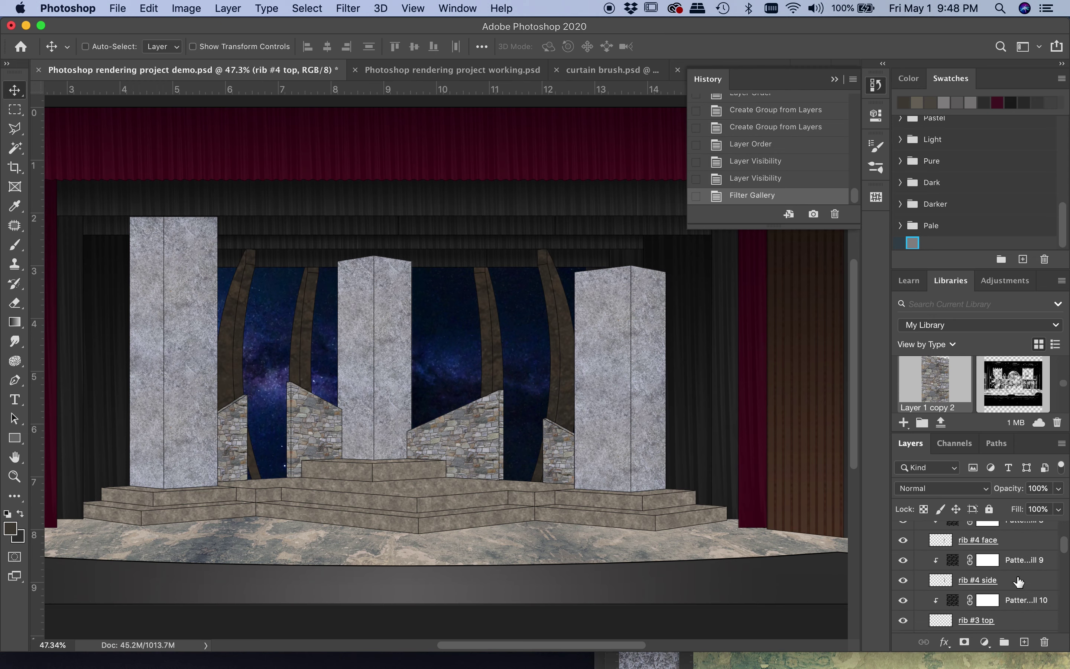
scroll(1018, 581, "up", 1)
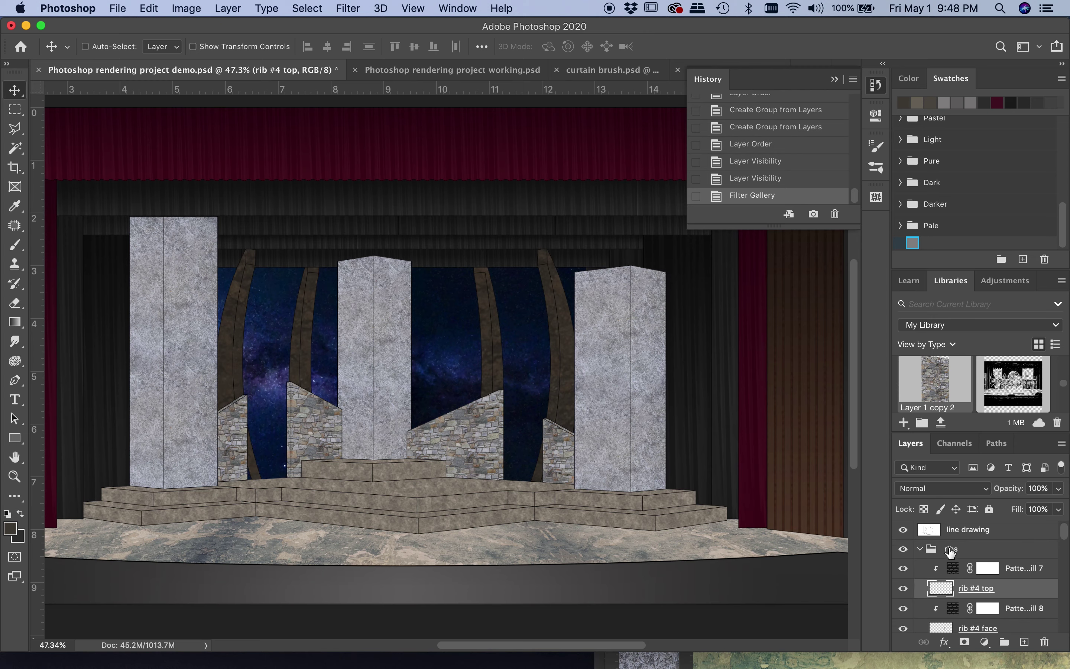
left_click(919, 553)
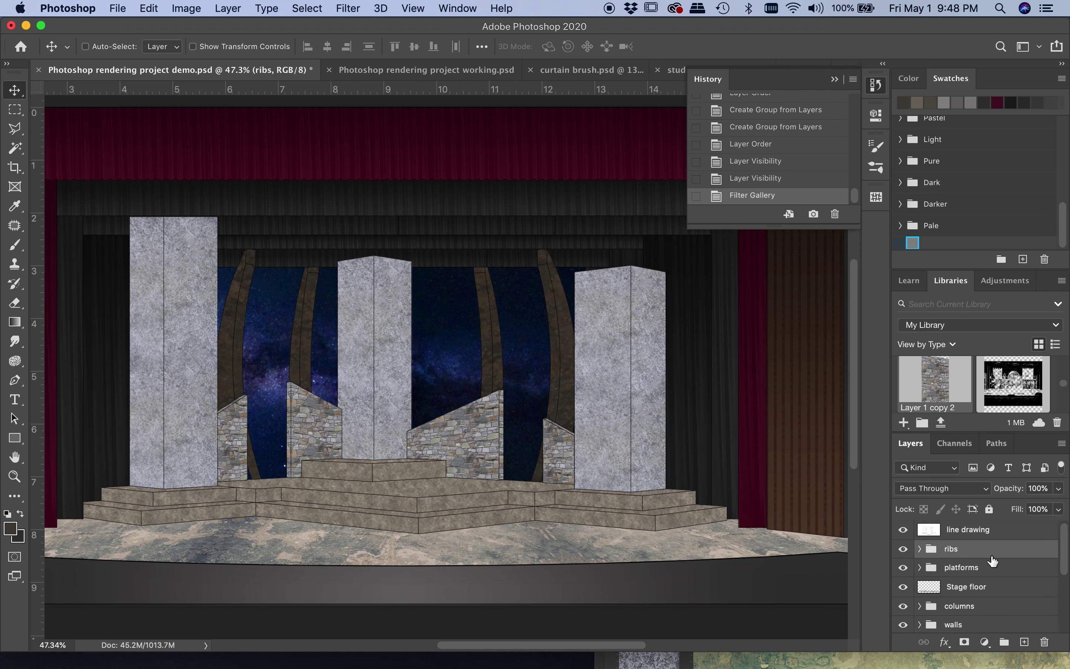
Expand the columns group and make it the active layer.
scroll(993, 561, "down", 4)
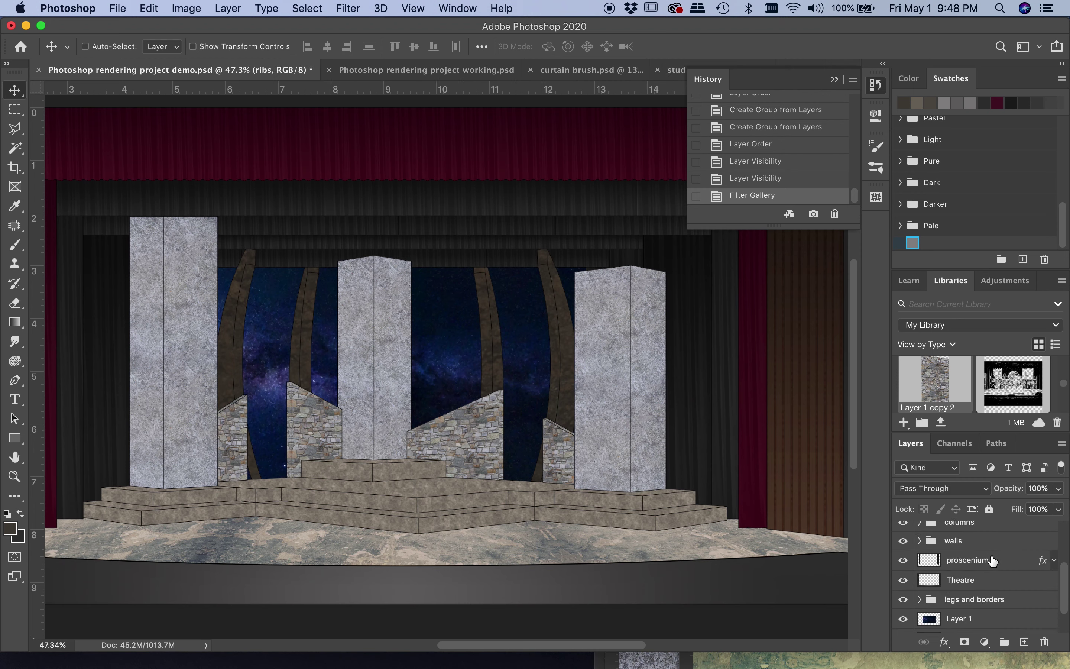
scroll(992, 561, "up", 4)
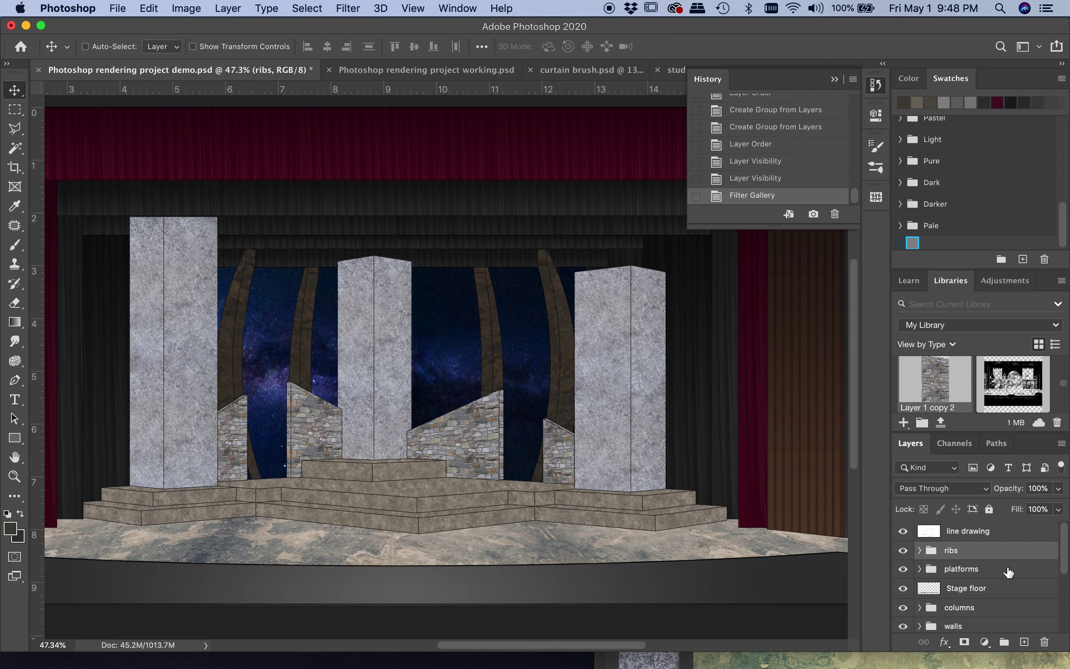
scroll(1008, 572, "down", 3)
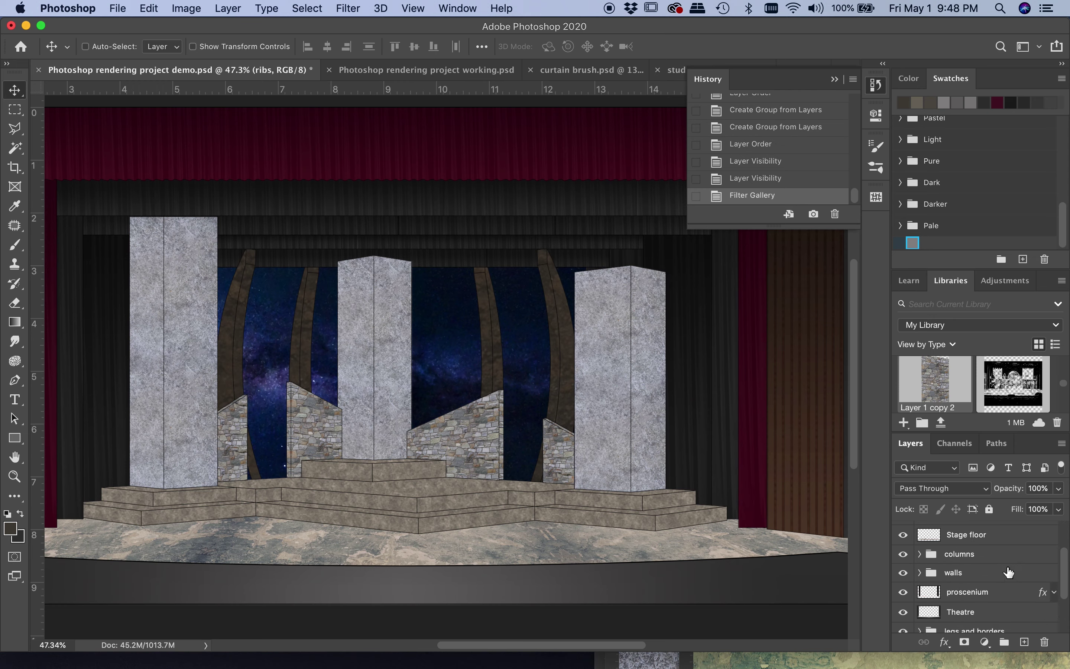
scroll(993, 561, "down", 3)
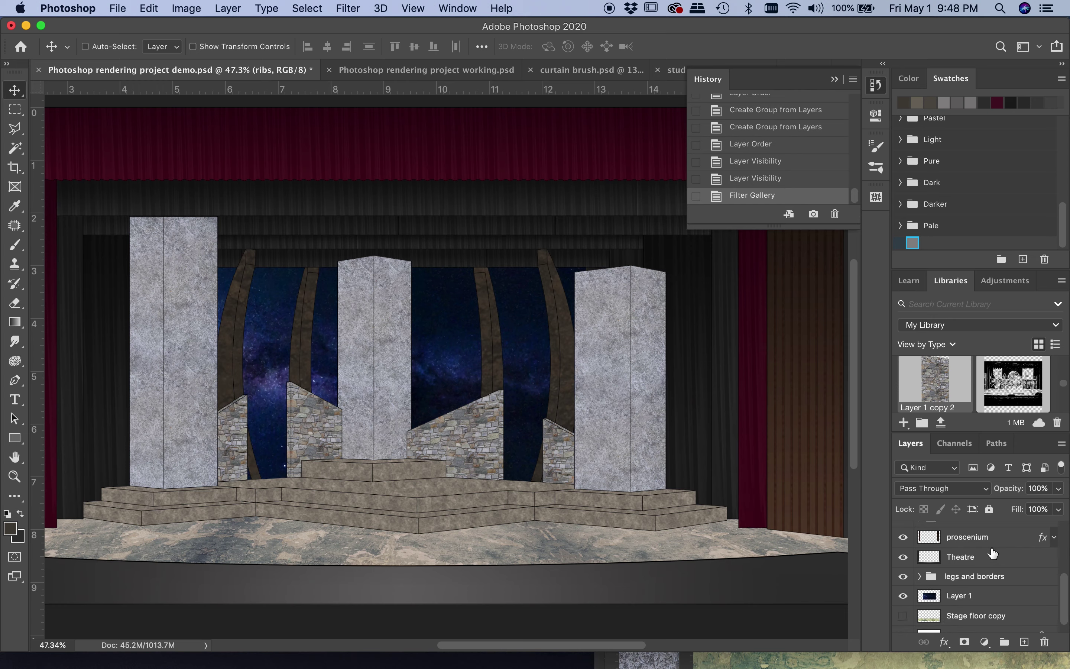
scroll(1002, 574, "up", 6)
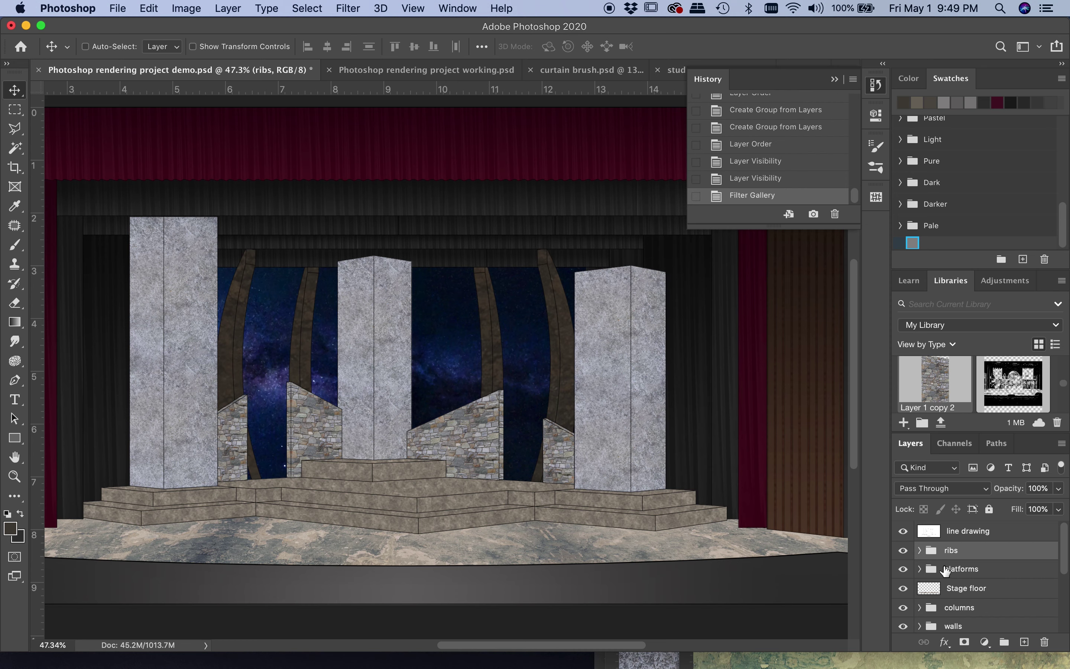
scroll(943, 567, "down", 1)
scroll(944, 570, "down", 1)
left_click(919, 582)
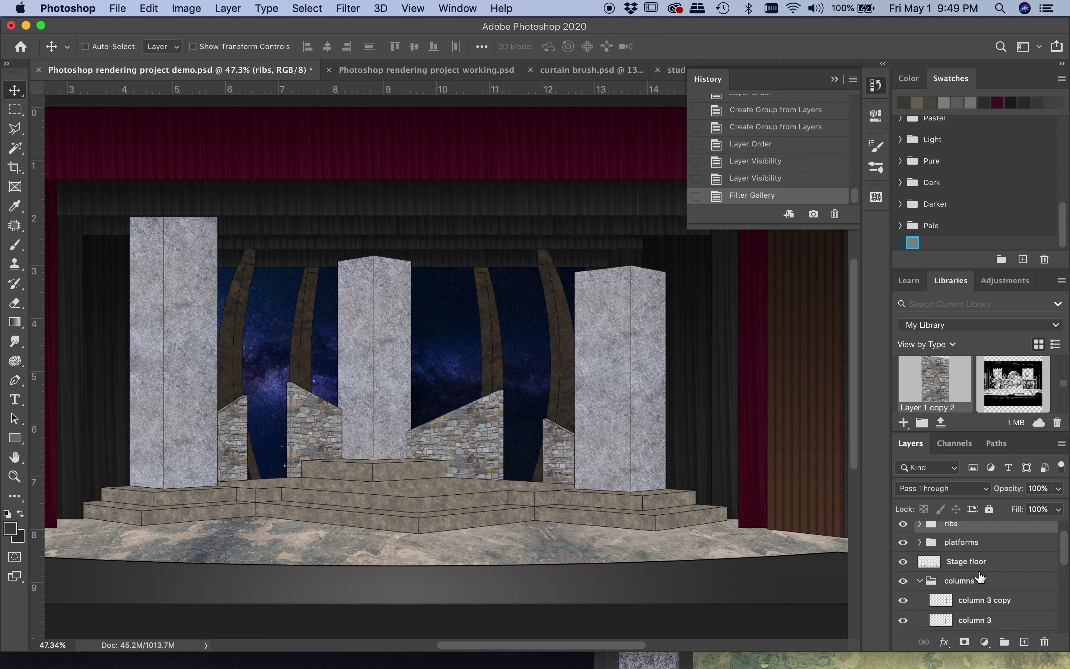
left_click(980, 582)
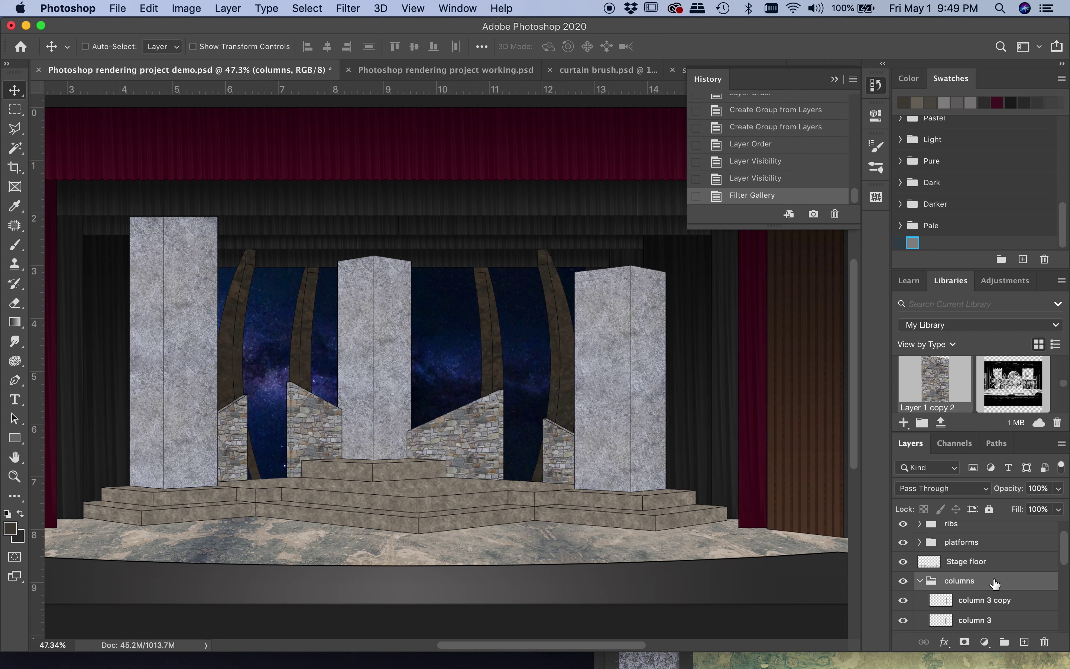
Select the Column 1 layer and toggle its visibility to confirm it is the leftmost column.
scroll(996, 584, "down", 1)
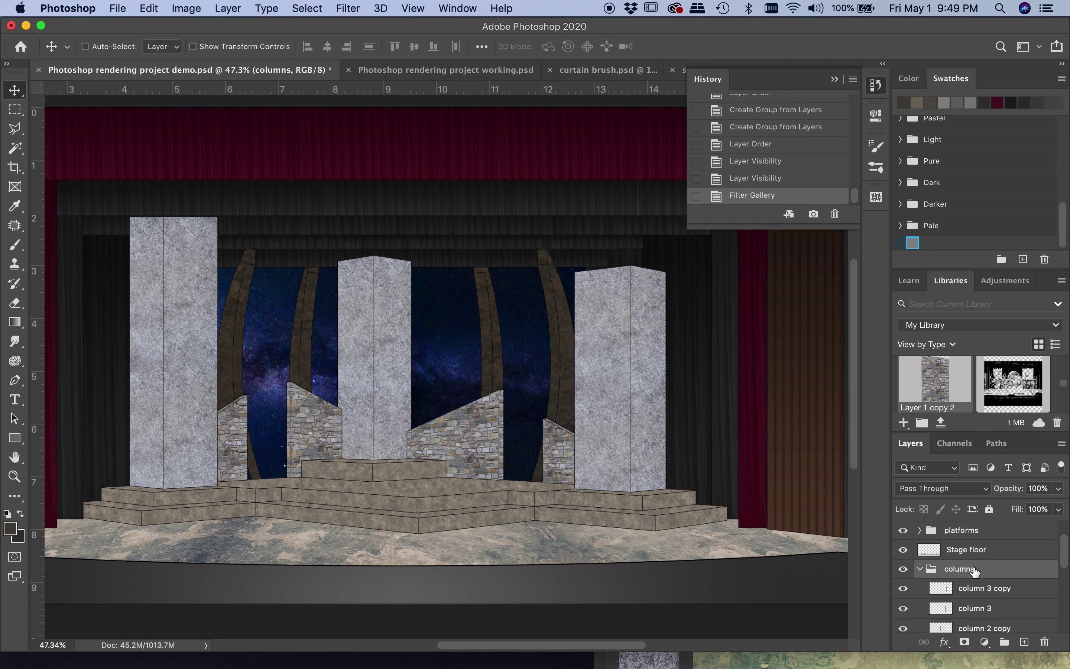
scroll(974, 571, "down", 4)
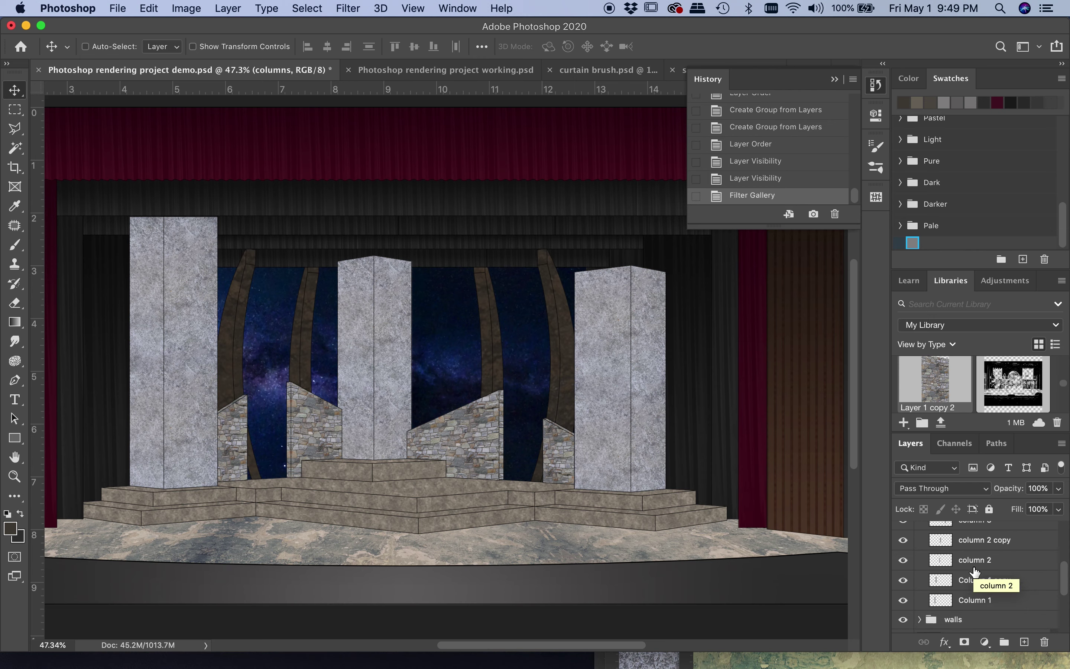
left_click(970, 602)
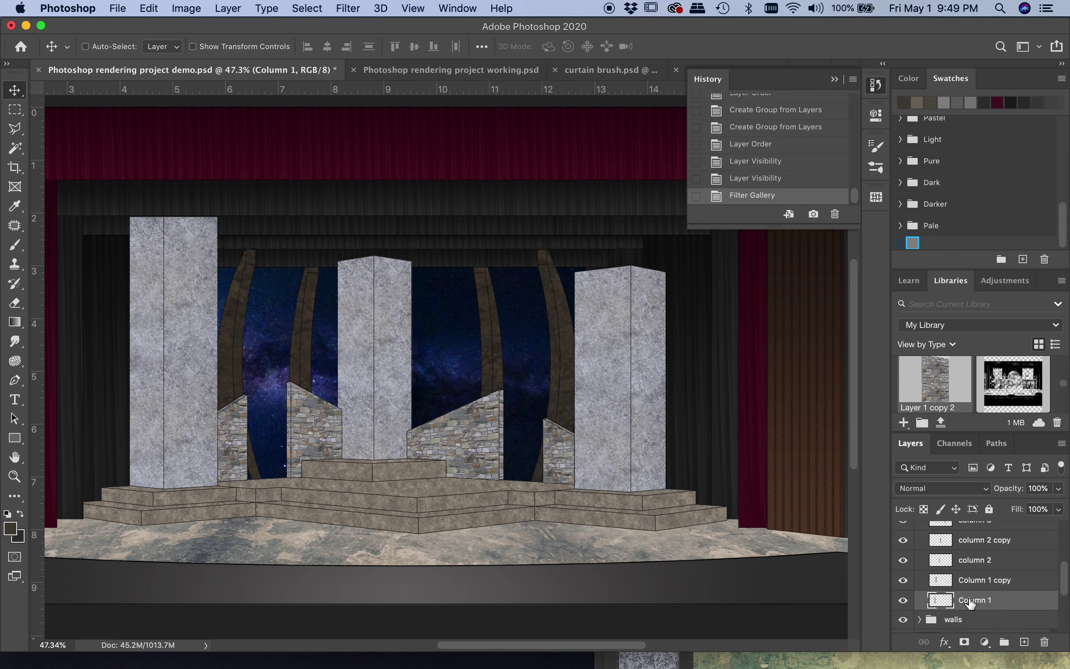
left_click(903, 600)
left_click(903, 600)
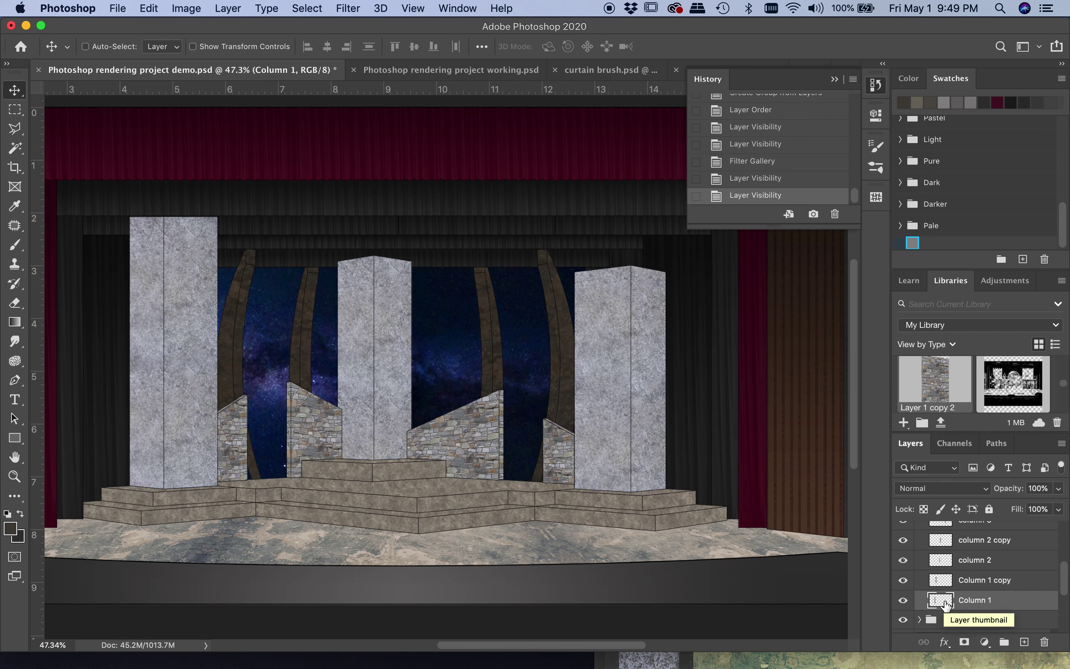
key("super")
Load Column 1's shape as a selection and add a new layer named 'column 1 left fade'.
left_click(941, 603, "super")
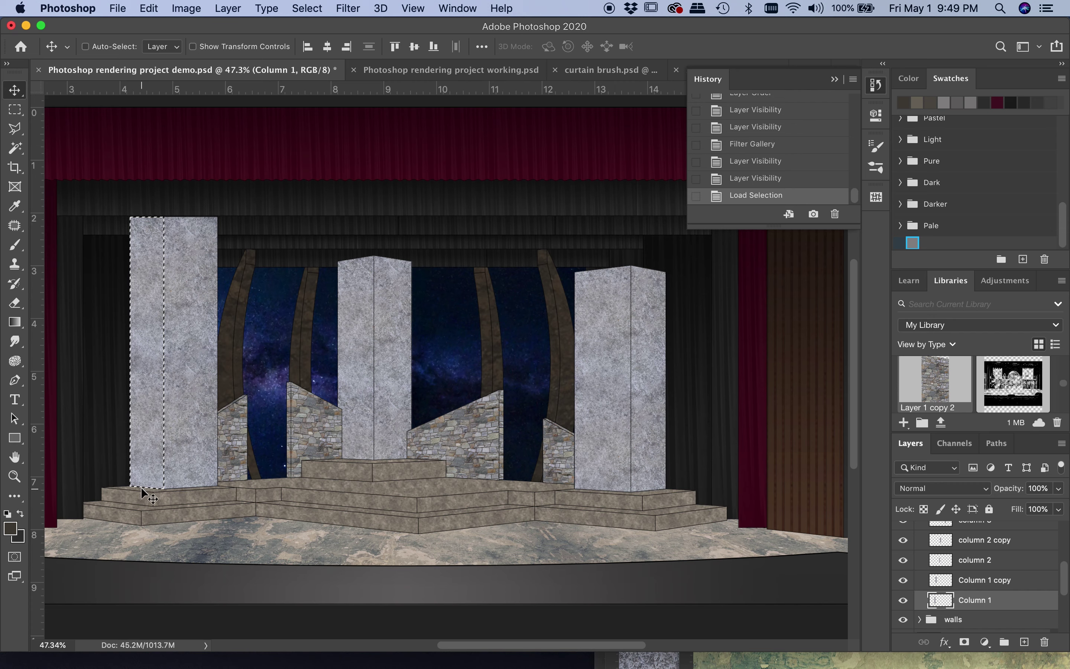
key("super+j")
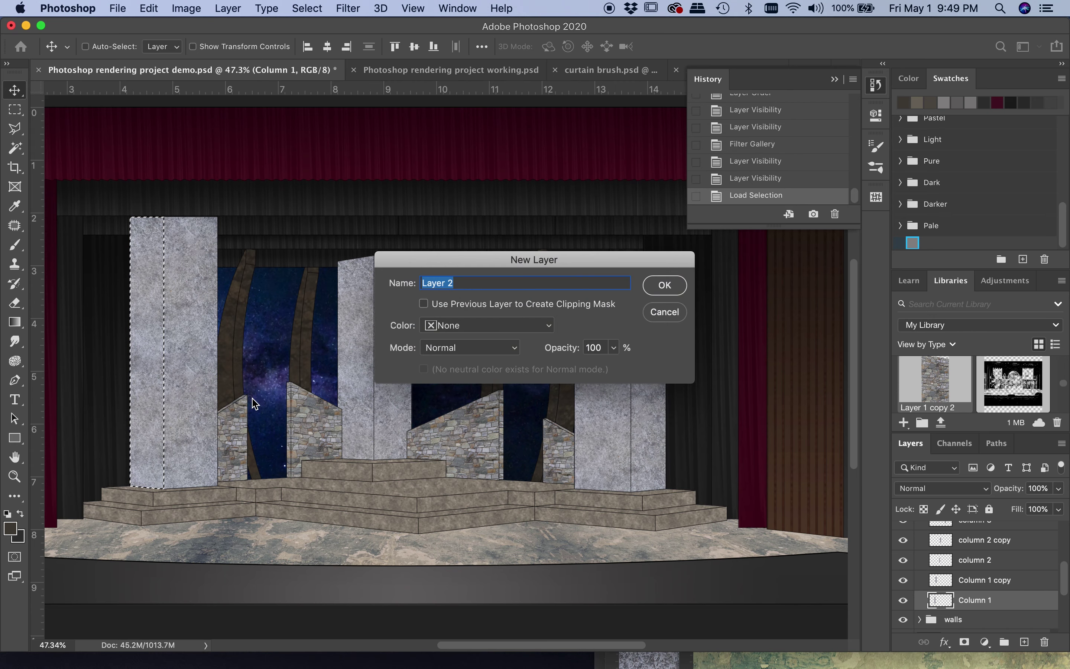
type("column 1 lef")
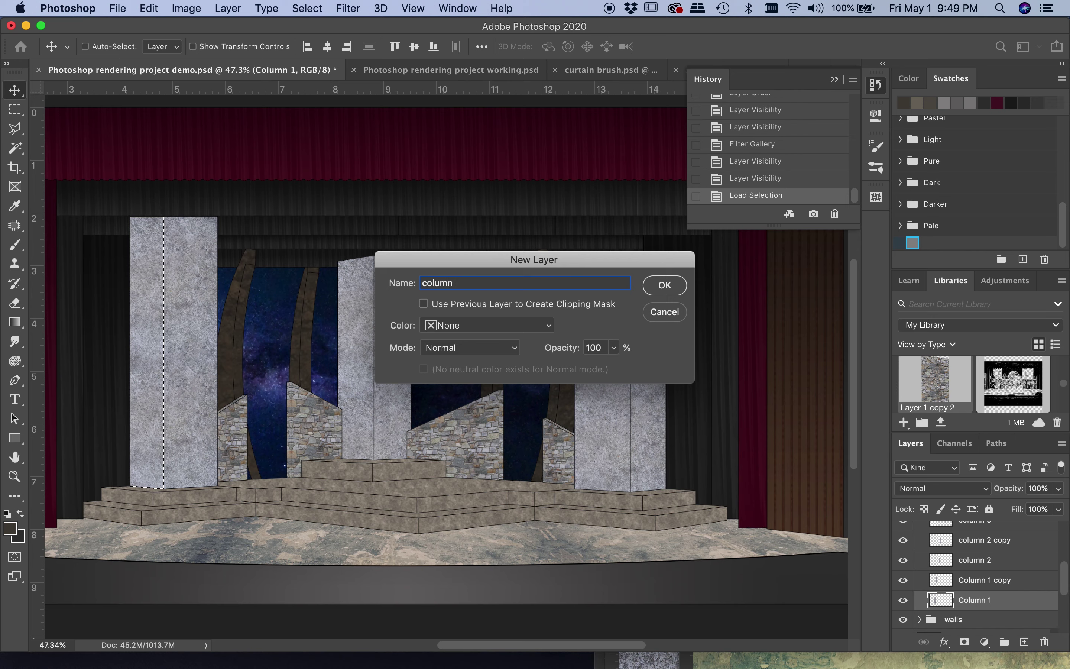
type("t fade")
key("Return")
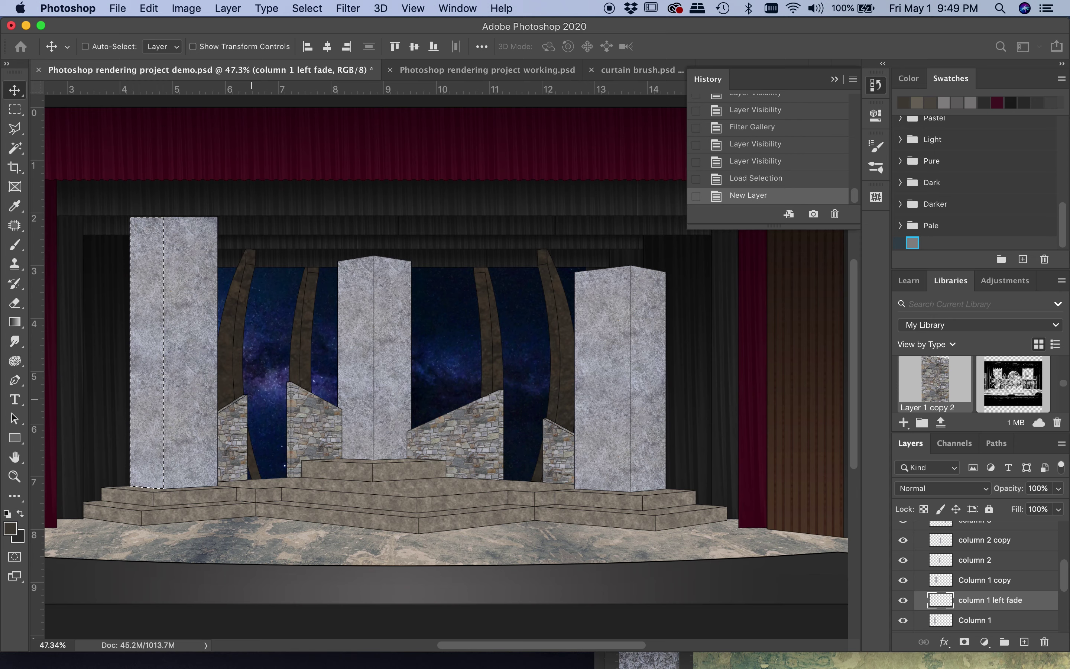
left_click(10, 527)
Set the background colour to near-white and the foreground to dark blue-grey #303539.
left_click(518, 296)
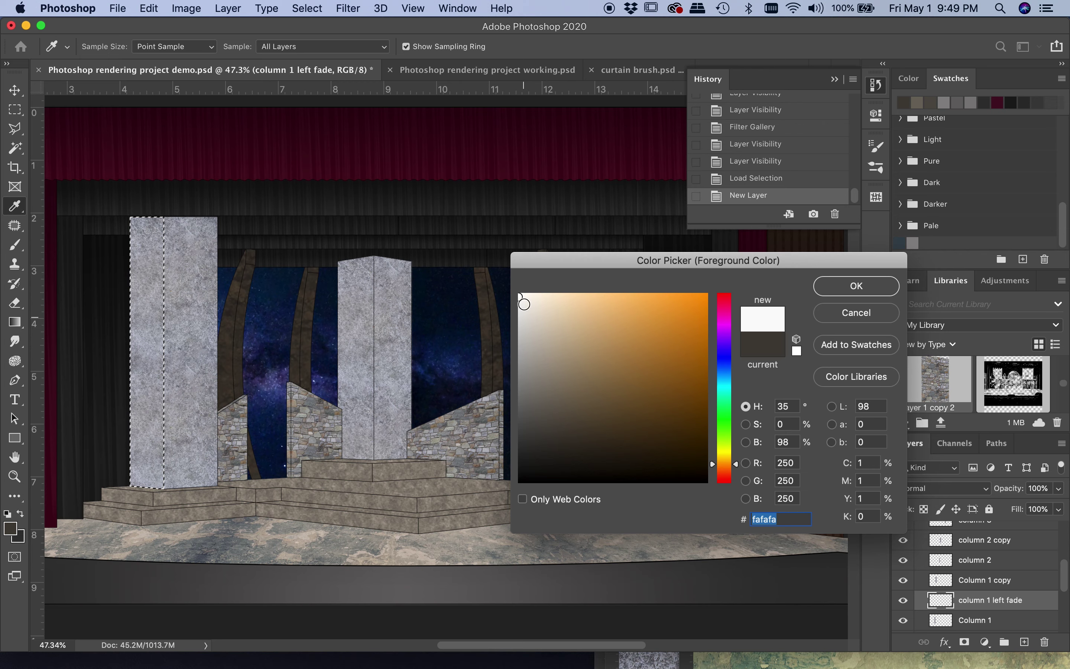
left_click(850, 291)
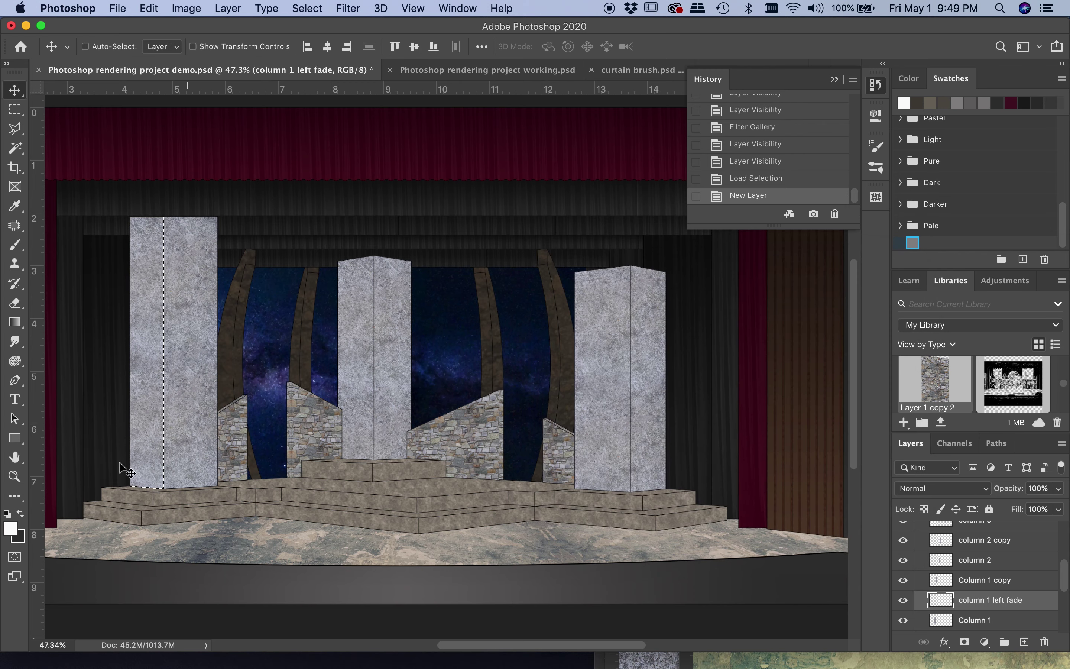
left_click(20, 514)
left_click(9, 527)
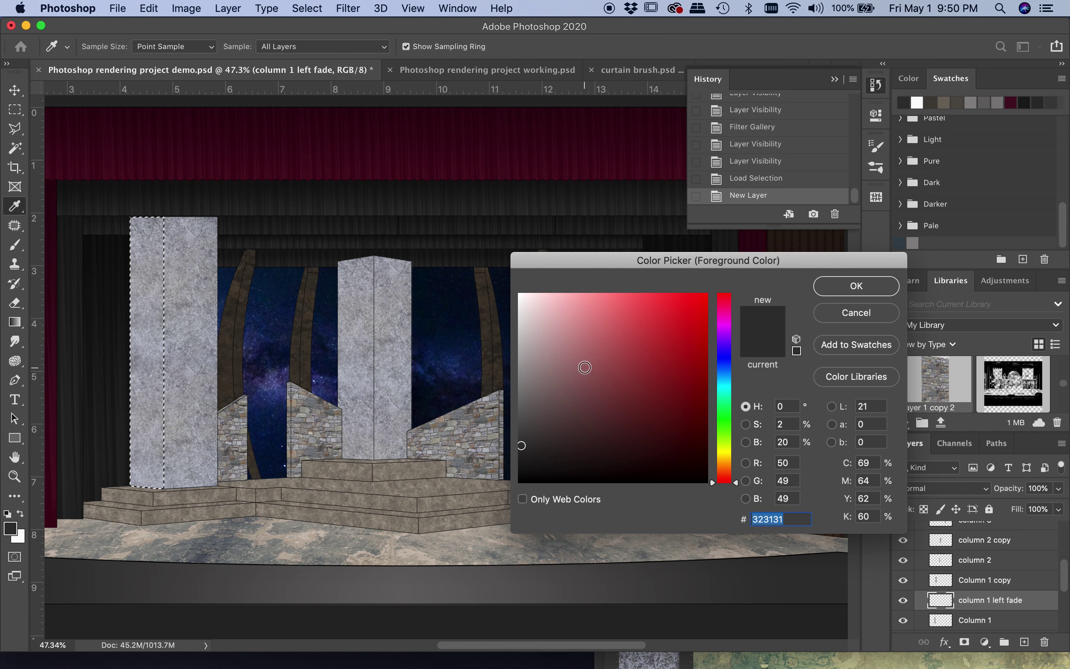
left_click_drag(725, 364, 737, 377)
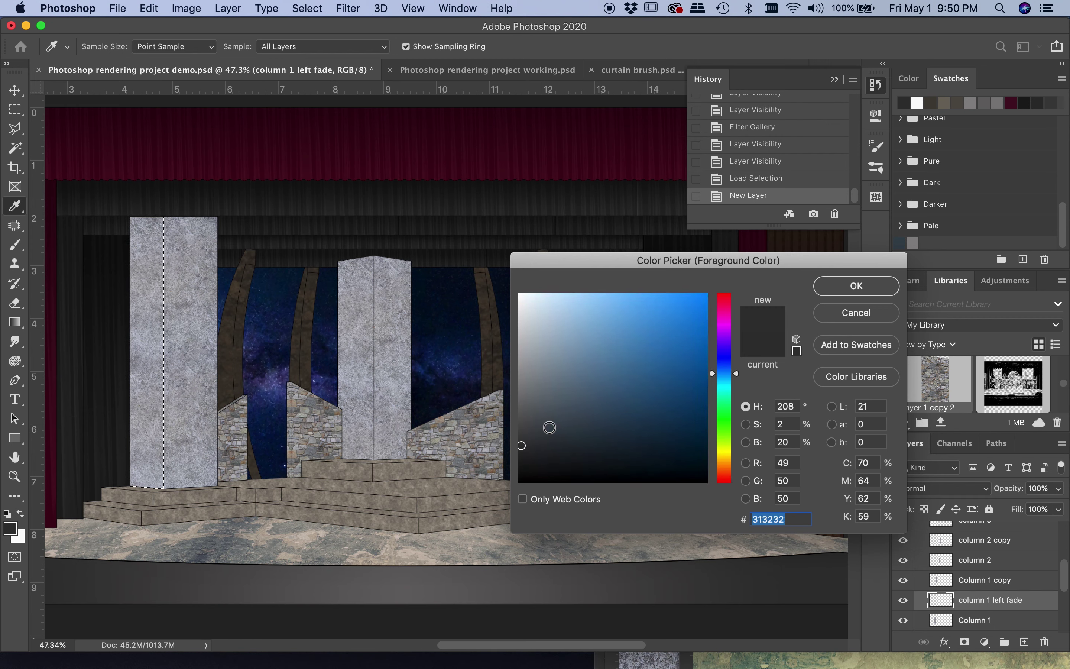
left_click_drag(545, 444, 550, 441)
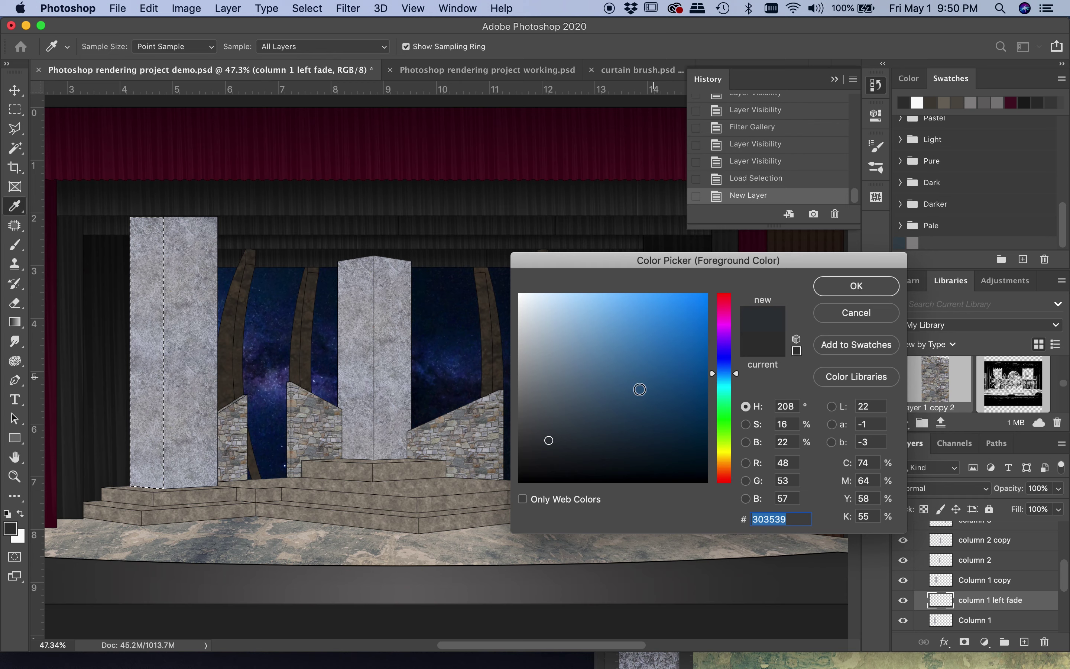
left_click(854, 288)
key("v")
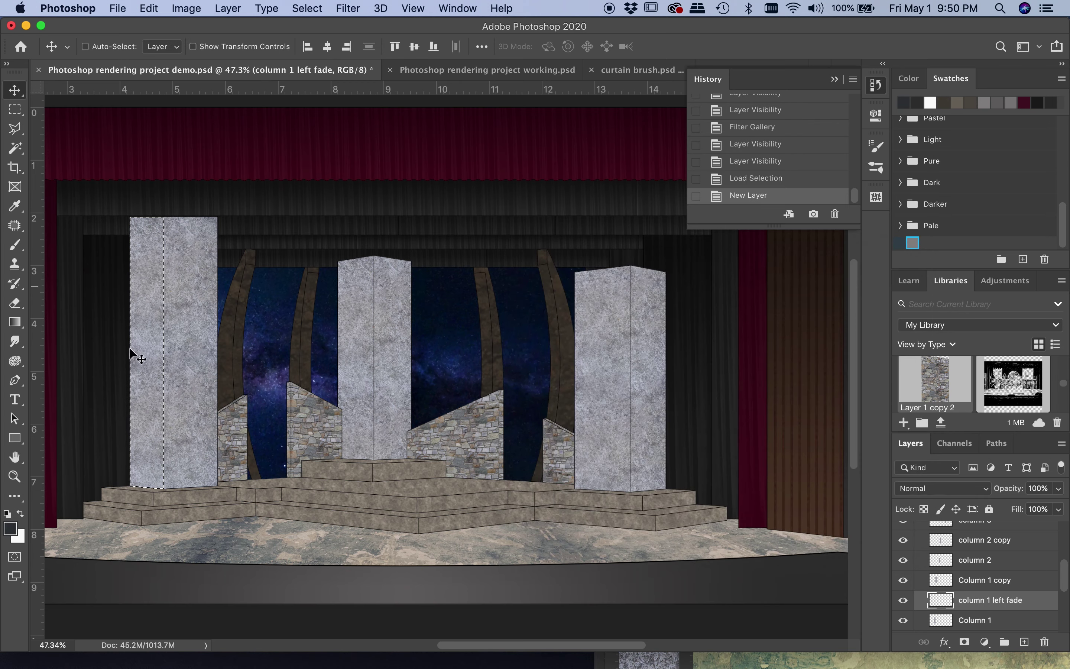
left_click(14, 322)
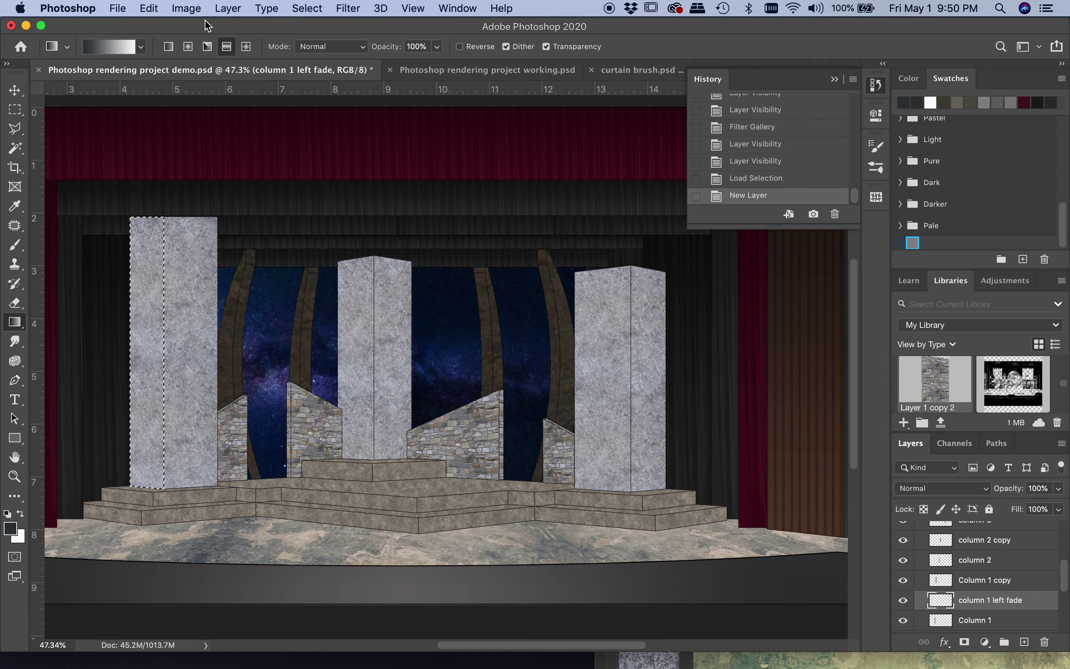
Choose a linear colour-to-transparent gradient preset.
left_click(141, 46)
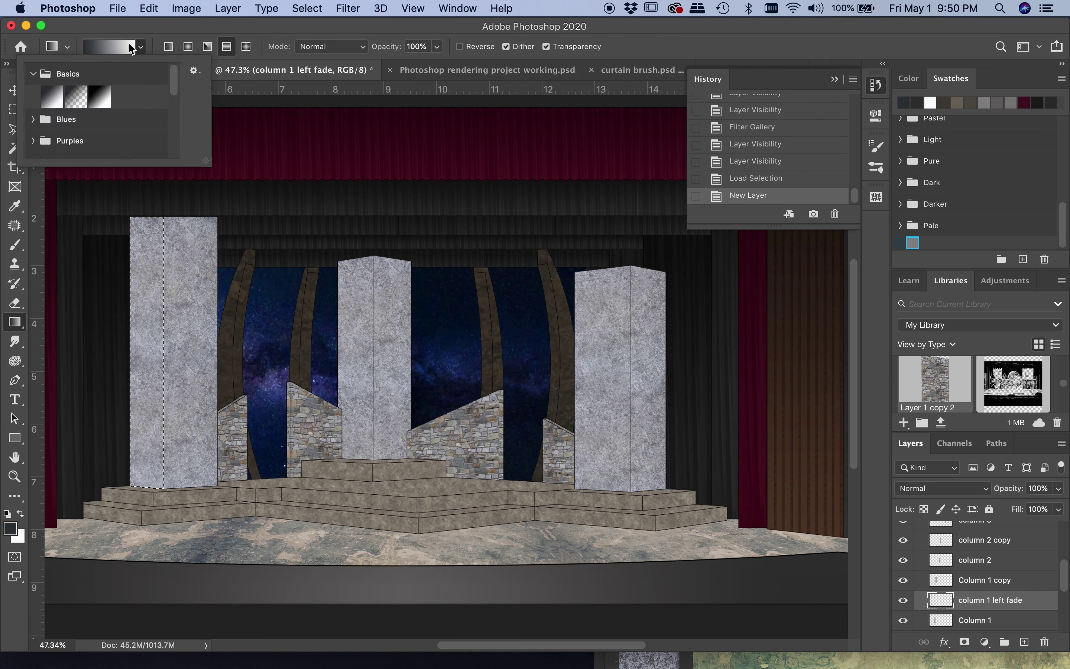
left_click(77, 104)
left_click(218, 28)
left_click(170, 47)
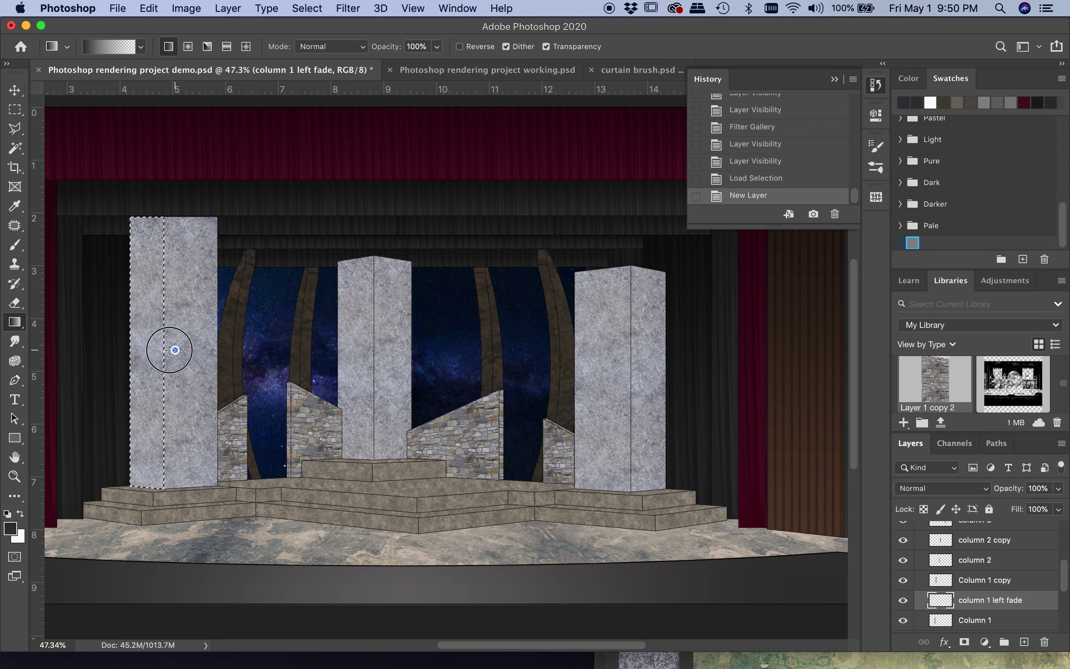
Draw a fade across the selected left column face, redoing it until it looks right.
left_click_drag(121, 350, 121, 350)
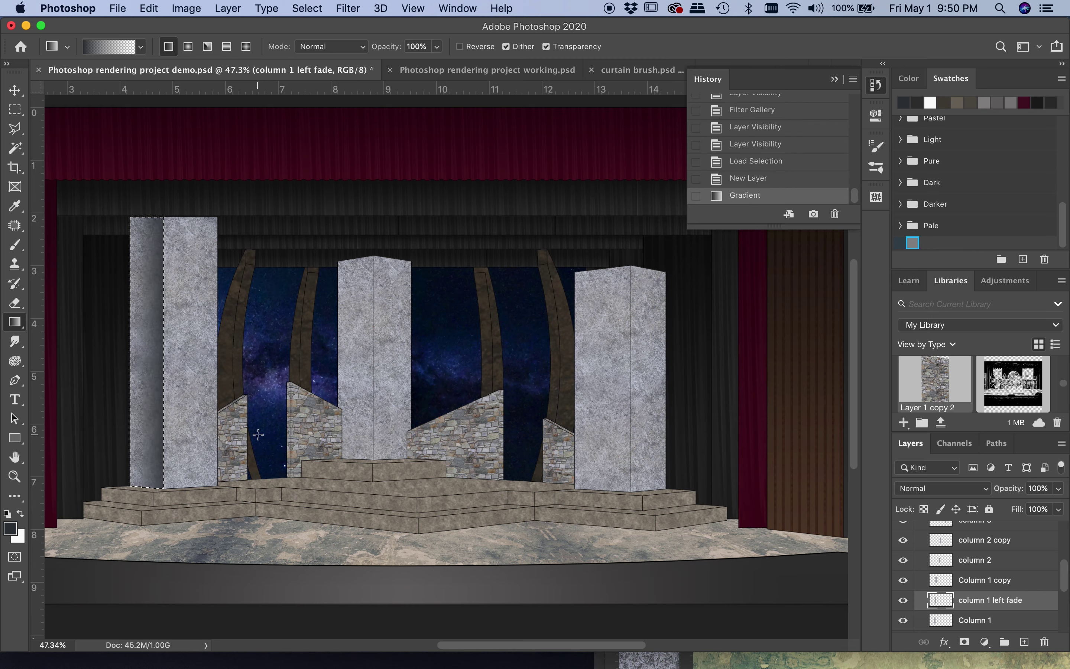
key("super+z")
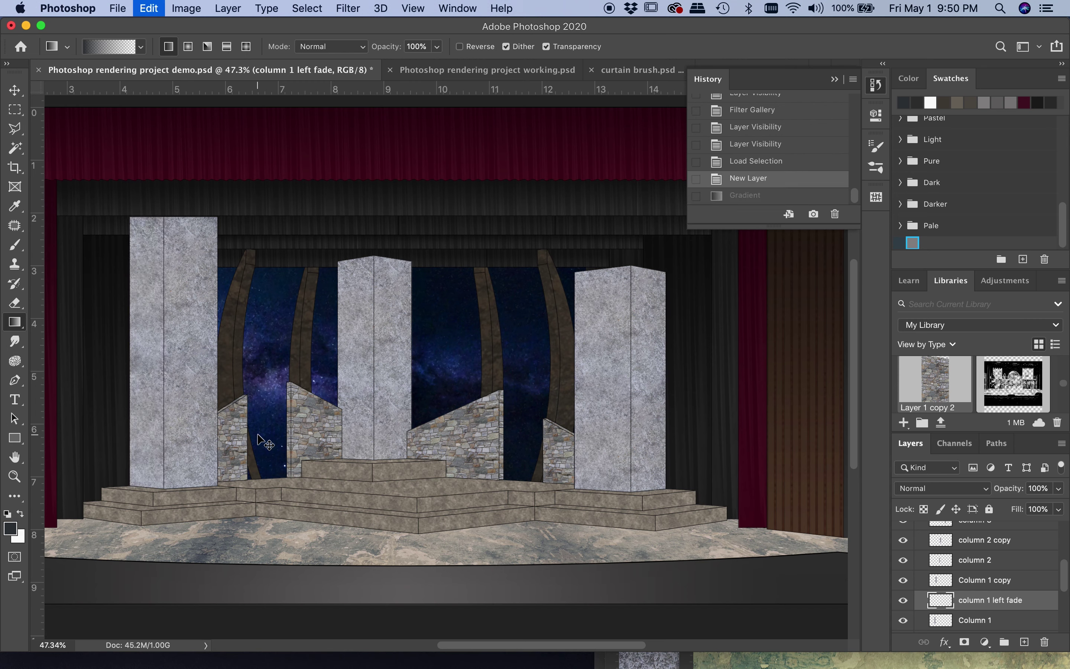
left_click_drag(97, 350, 160, 348)
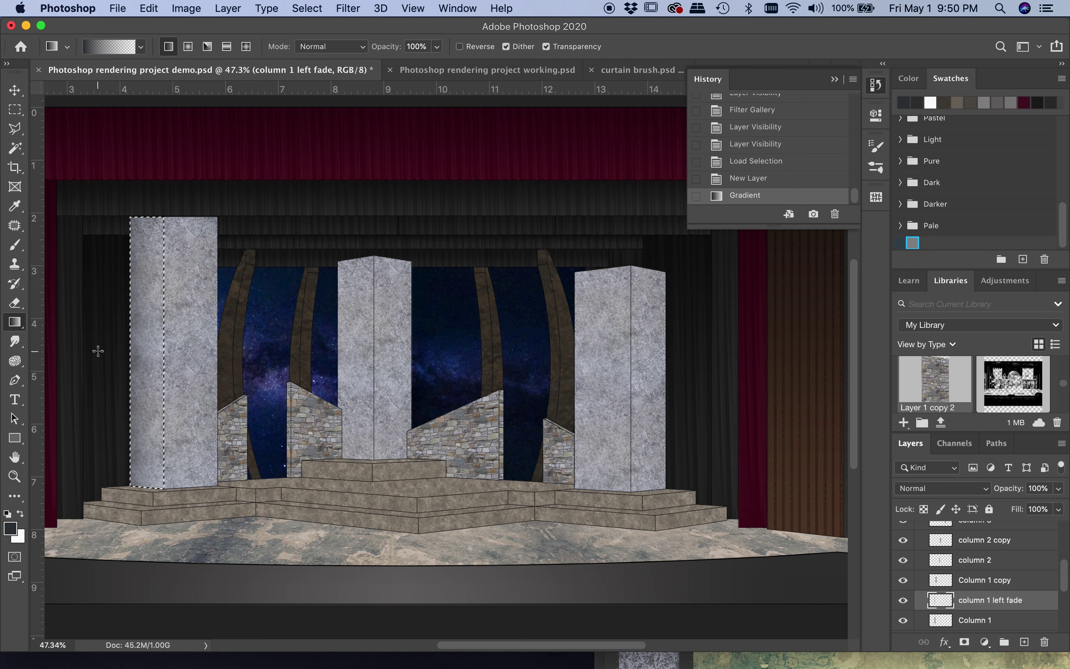
key("ctrl+z")
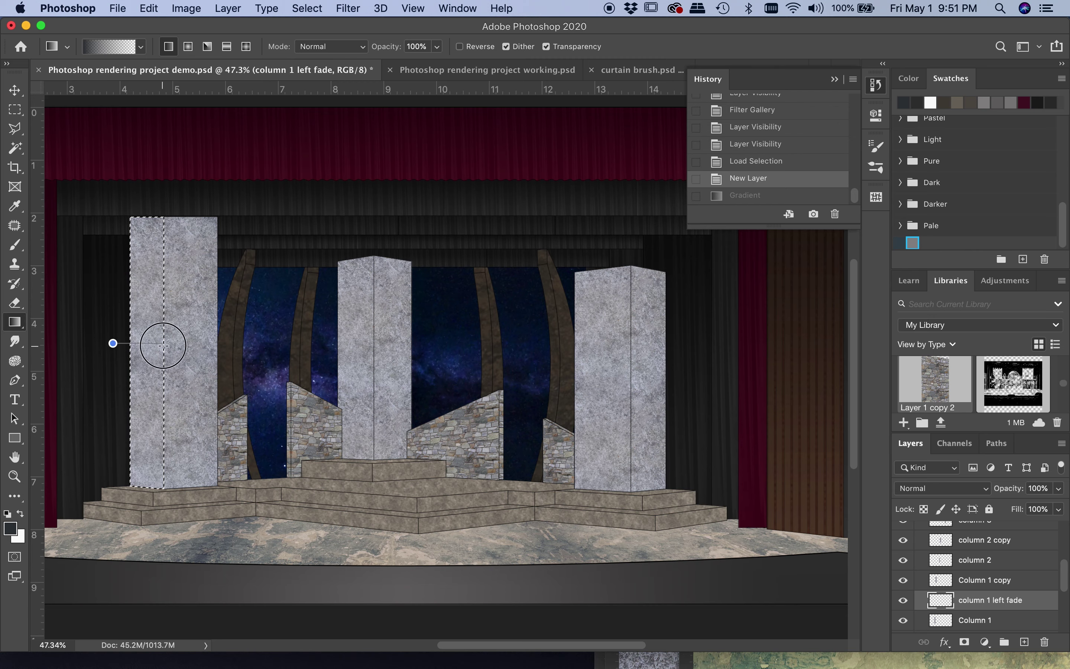
left_click_drag(163, 346, 163, 346)
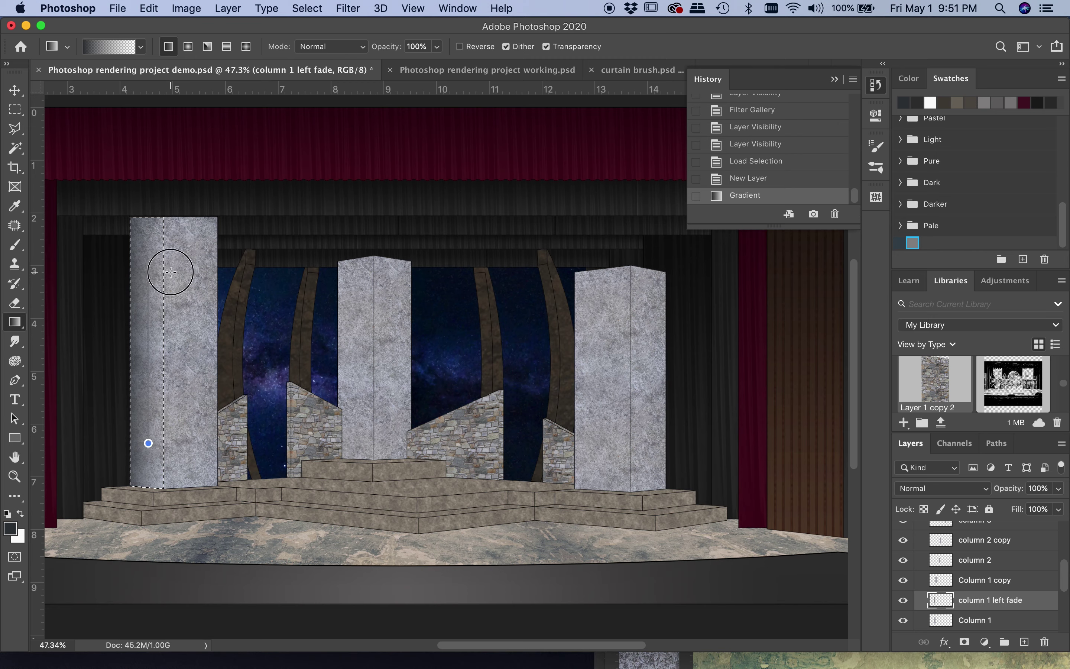
Try several dark-to-light fades down the left column strip, undoing each attempt.
left_click_drag(151, 233, 151, 232)
key("super+z")
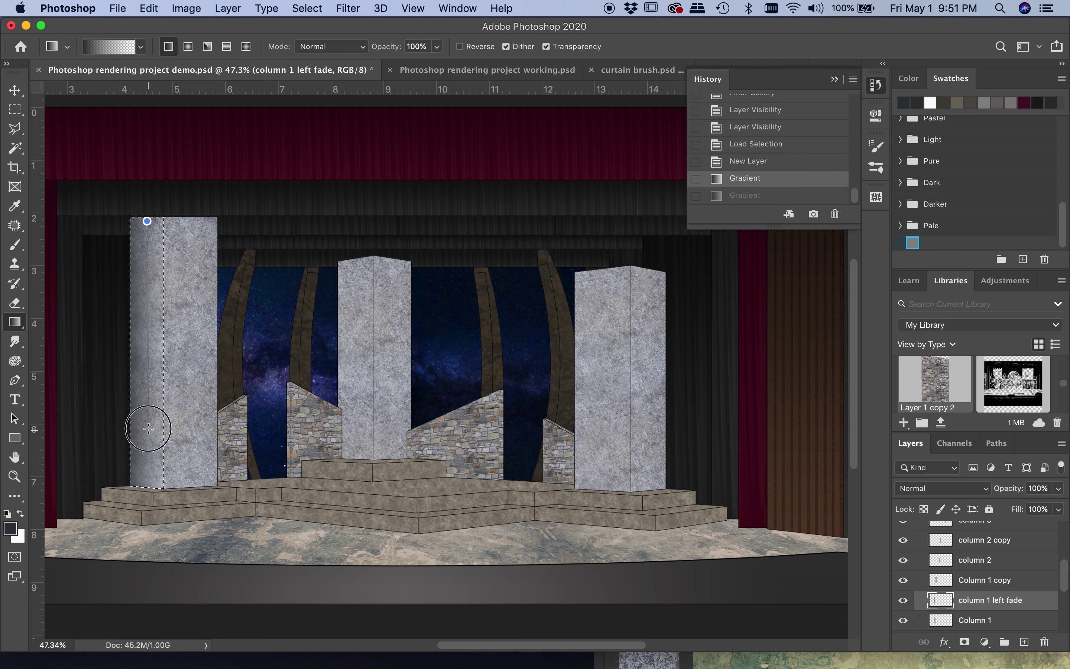
left_click_drag(146, 220, 149, 468)
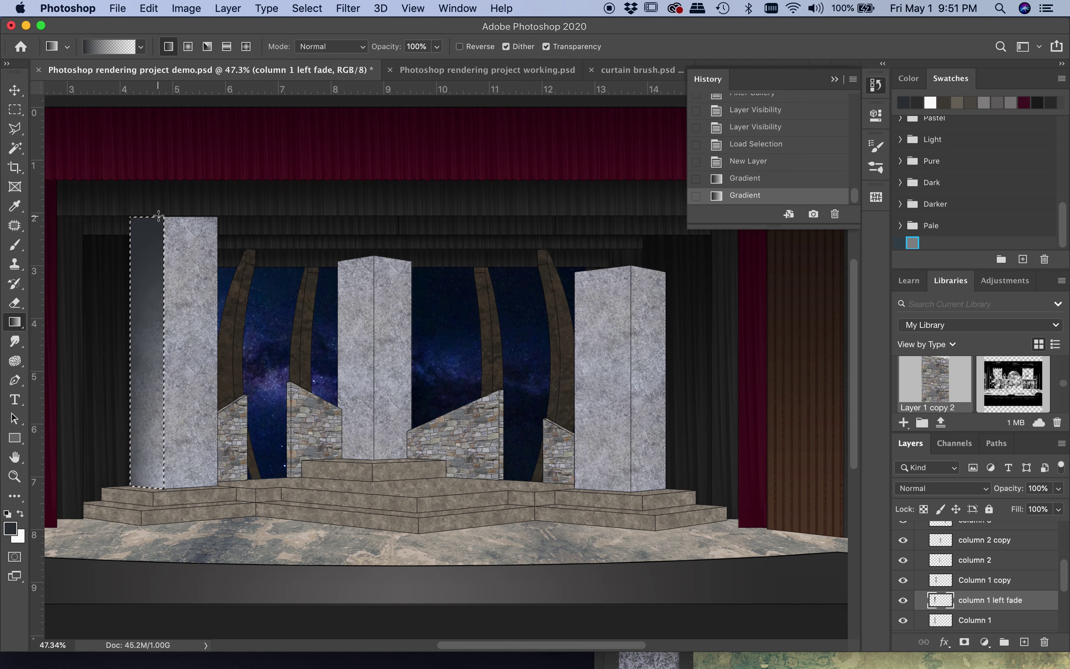
key("super+z")
left_click_drag(147, 160, 133, 374)
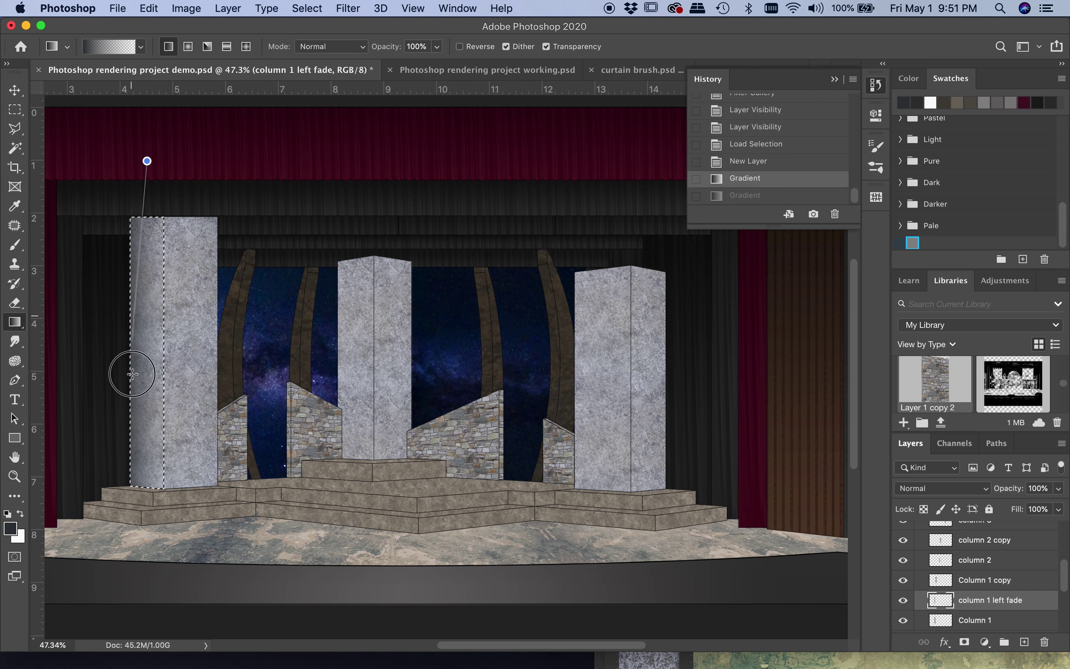
left_click_drag(148, 420, 150, 433)
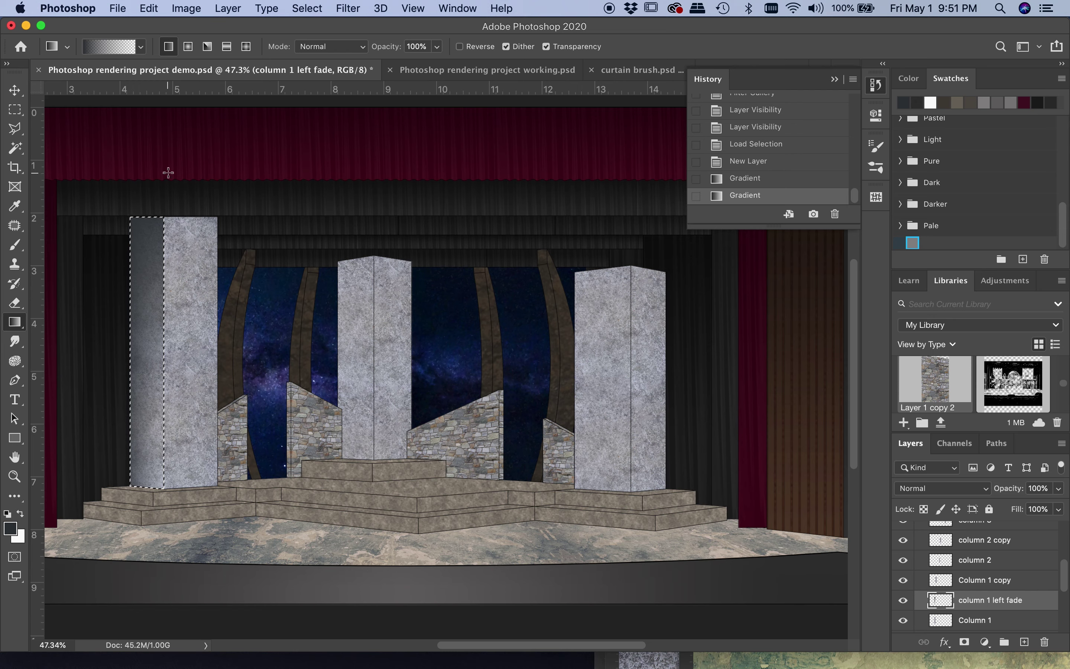
key("super+z")
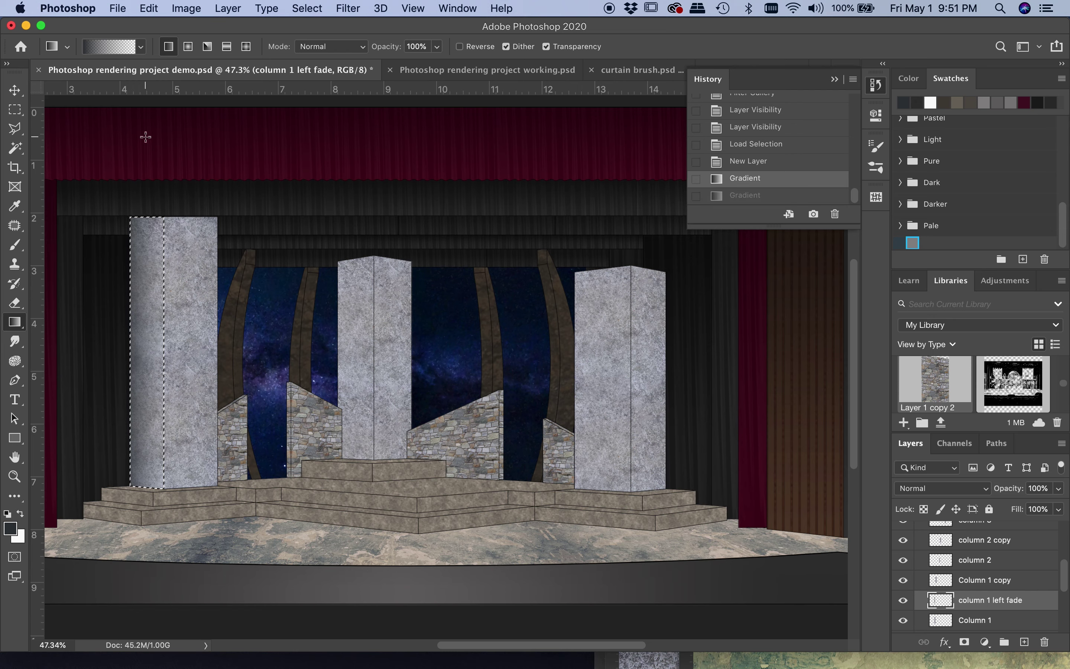
Lower gradient opacity to 67%, redraw the softer fade down the column, and deselect.
left_click(436, 48)
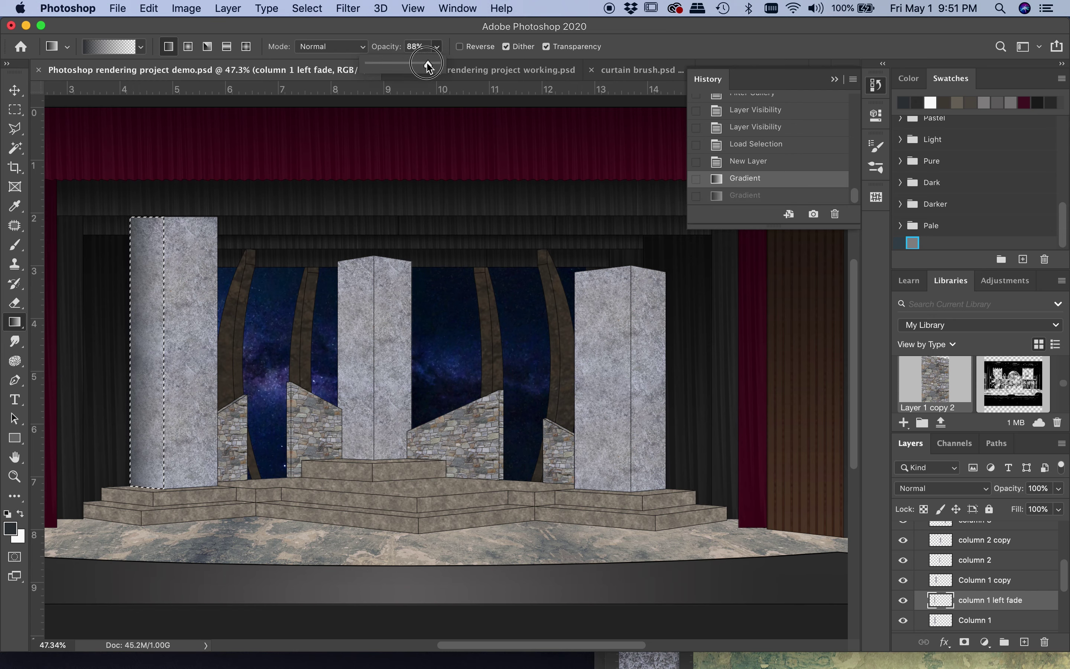
left_click_drag(428, 65, 414, 68)
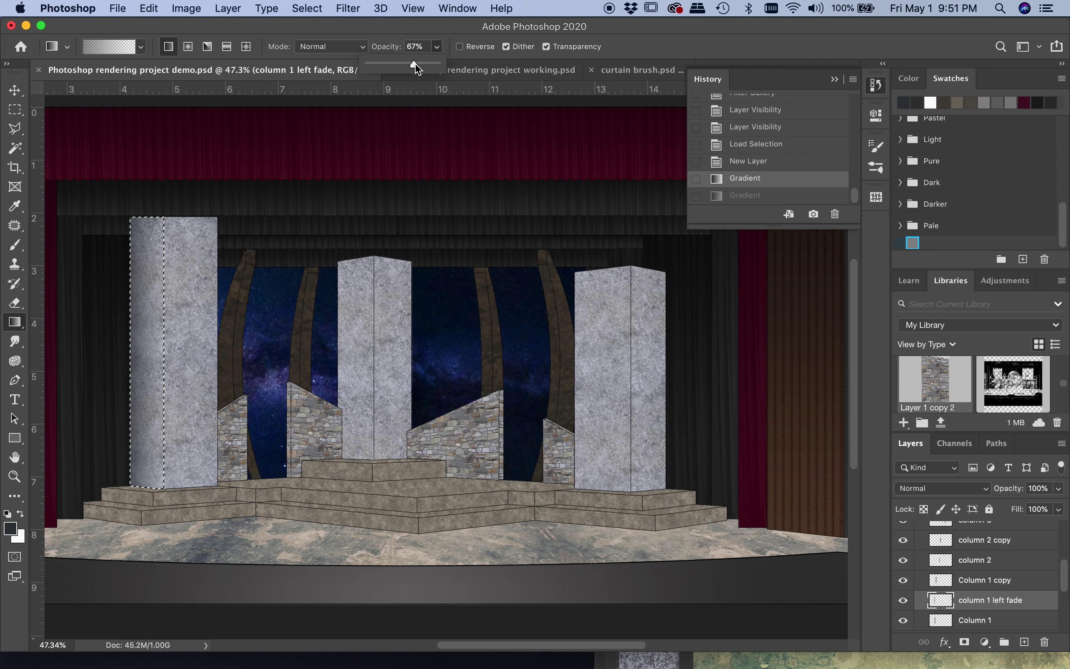
left_click_drag(146, 153, 140, 377)
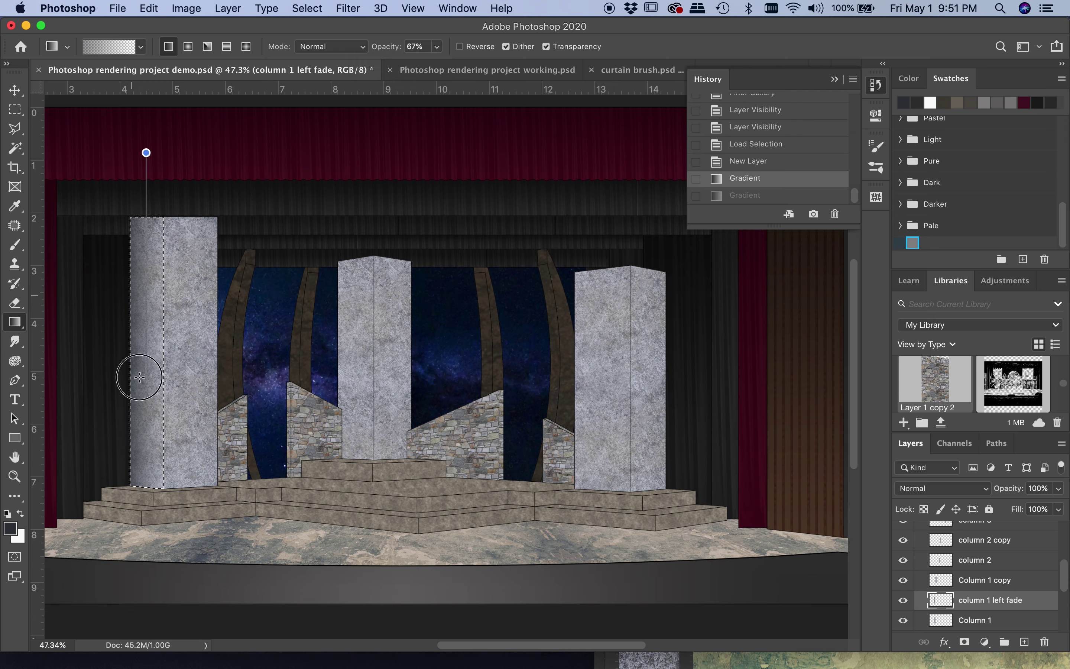
left_click_drag(141, 419, 146, 442)
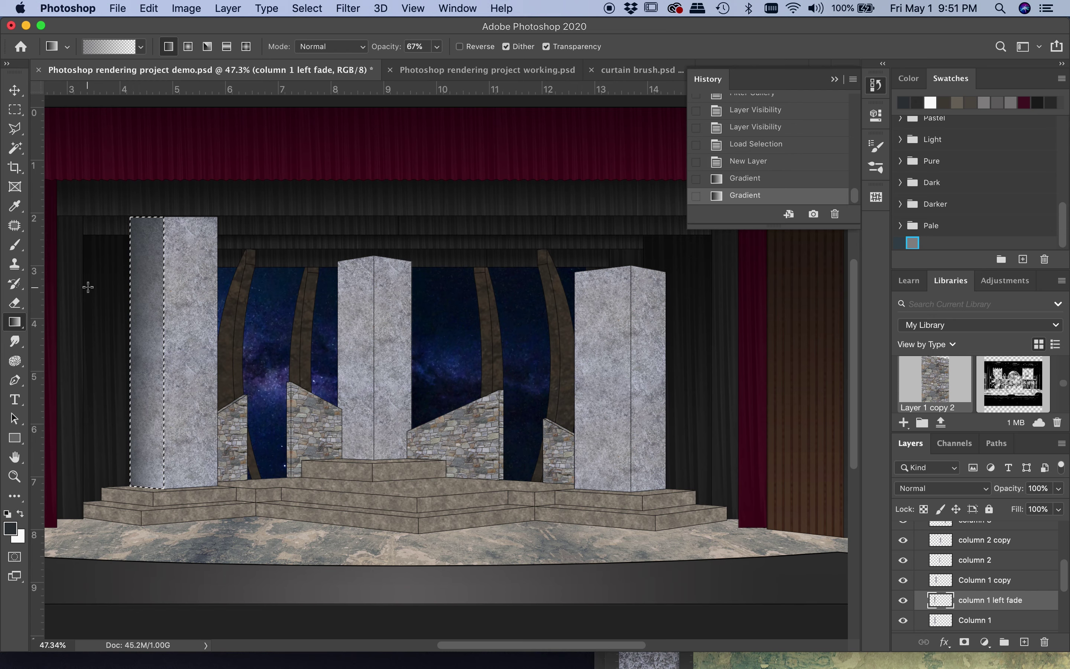
key("super+z")
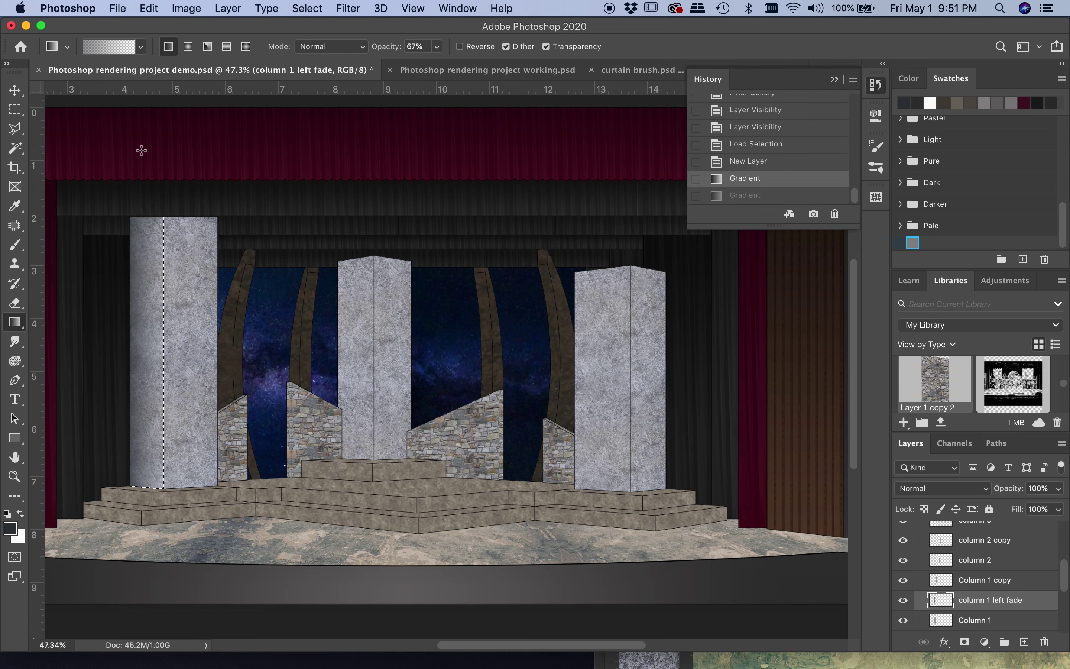
left_click_drag(145, 139, 158, 330)
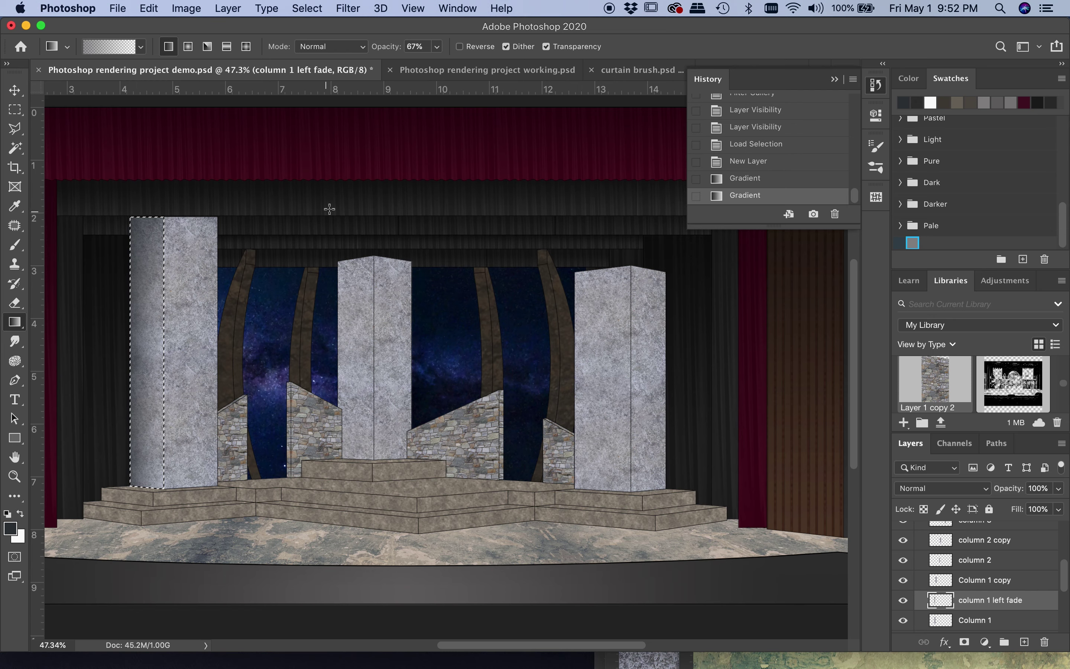
key("super+d")
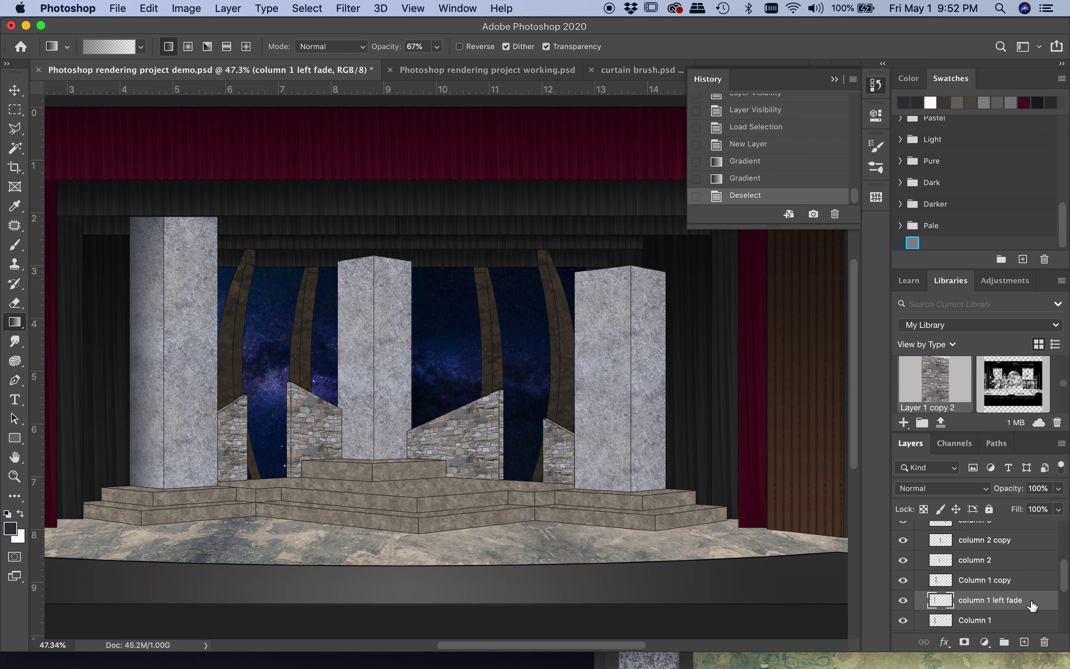
Set the column 1 left fade layer to Multiply, compare it with Normal, then reapply Multiply.
left_click(964, 495)
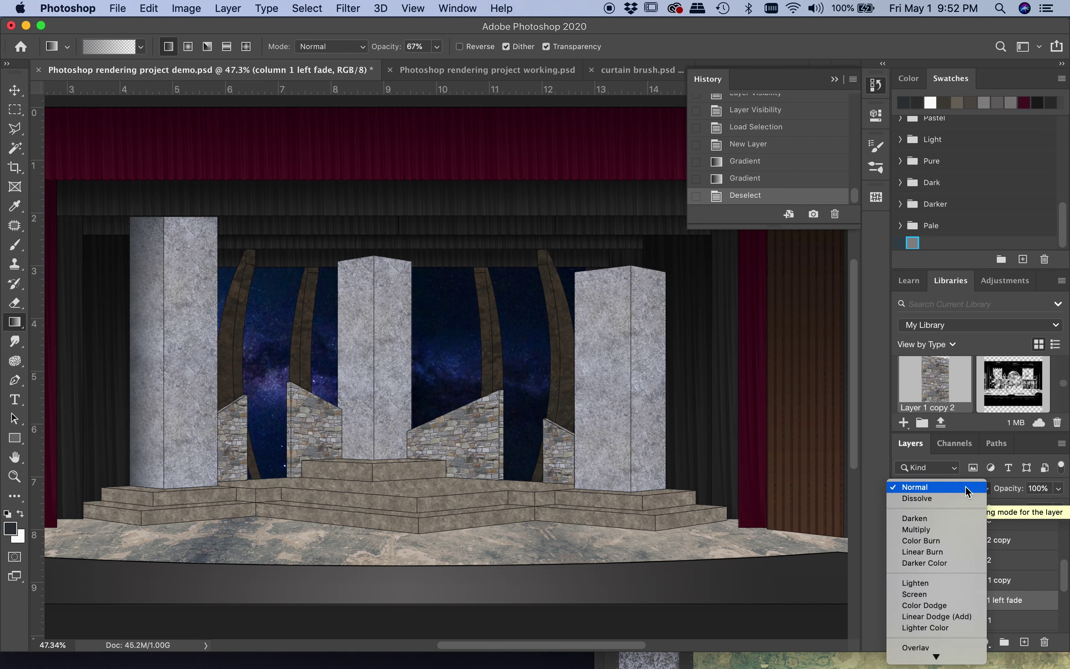
left_click(920, 530)
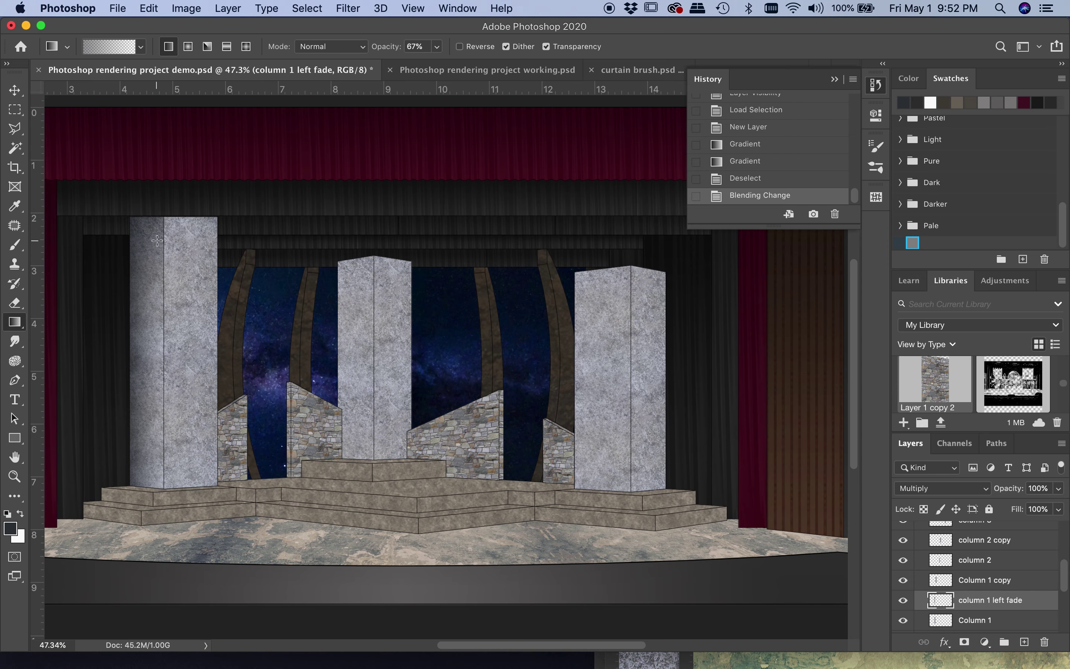
scroll(126, 286, "up", 4)
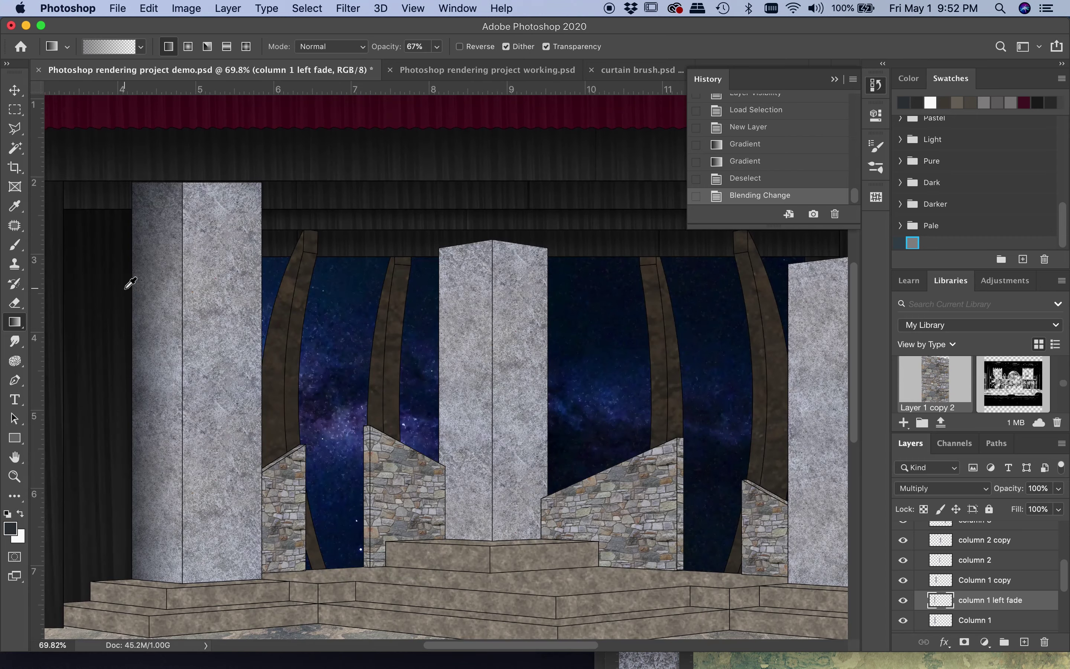
left_click(942, 487)
left_click(914, 445)
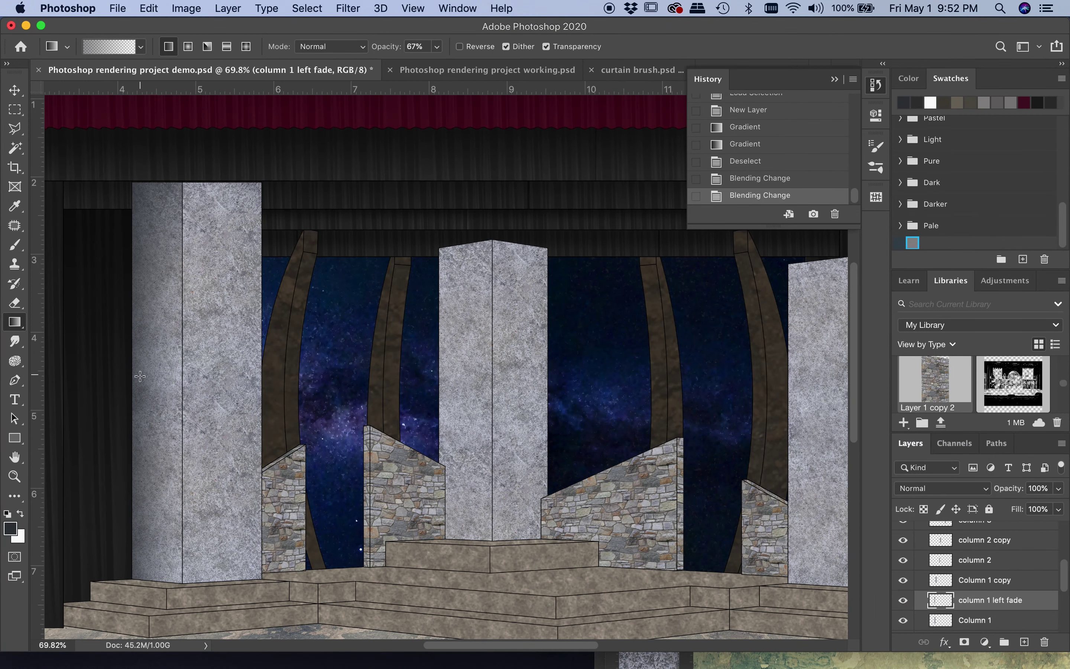
scroll(138, 405, "up", 4)
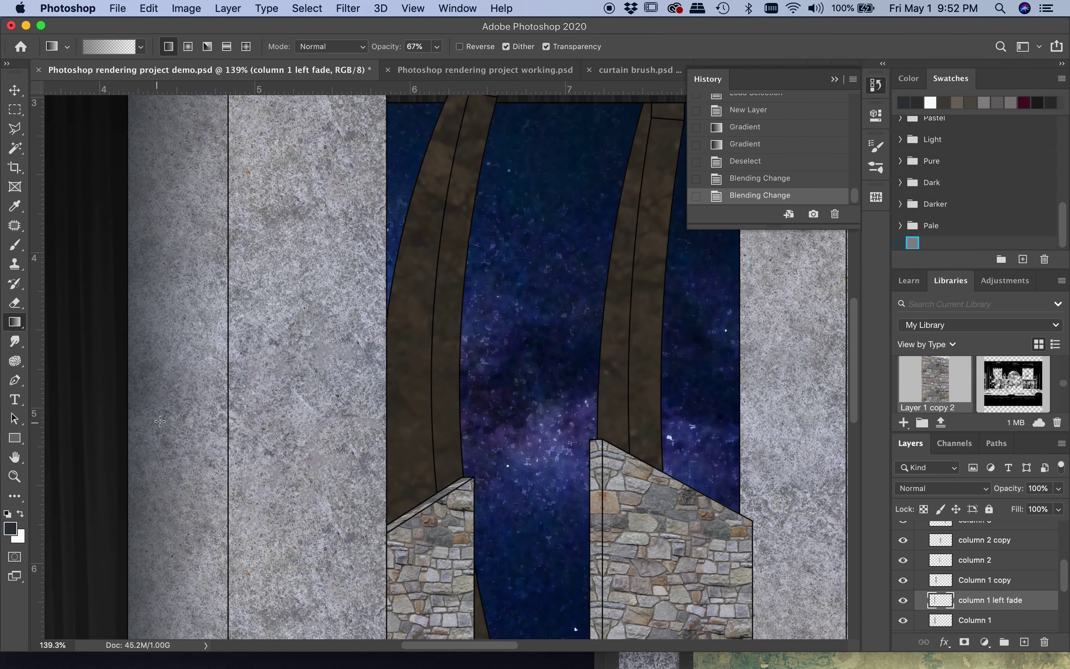
scroll(158, 375, "down", 4)
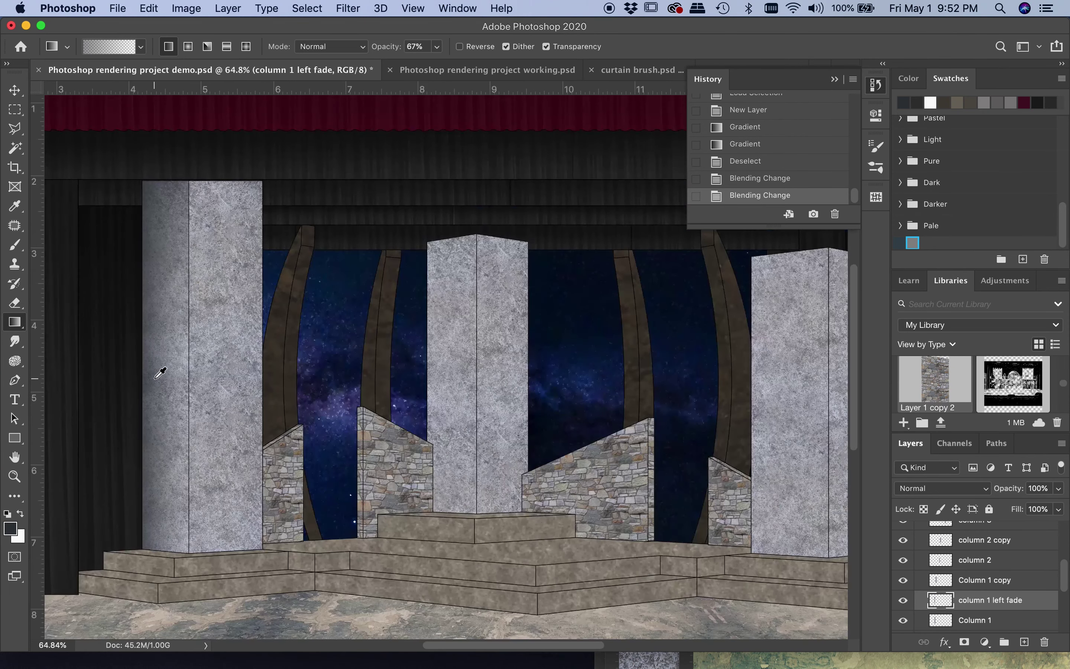
scroll(159, 373, "up", 2)
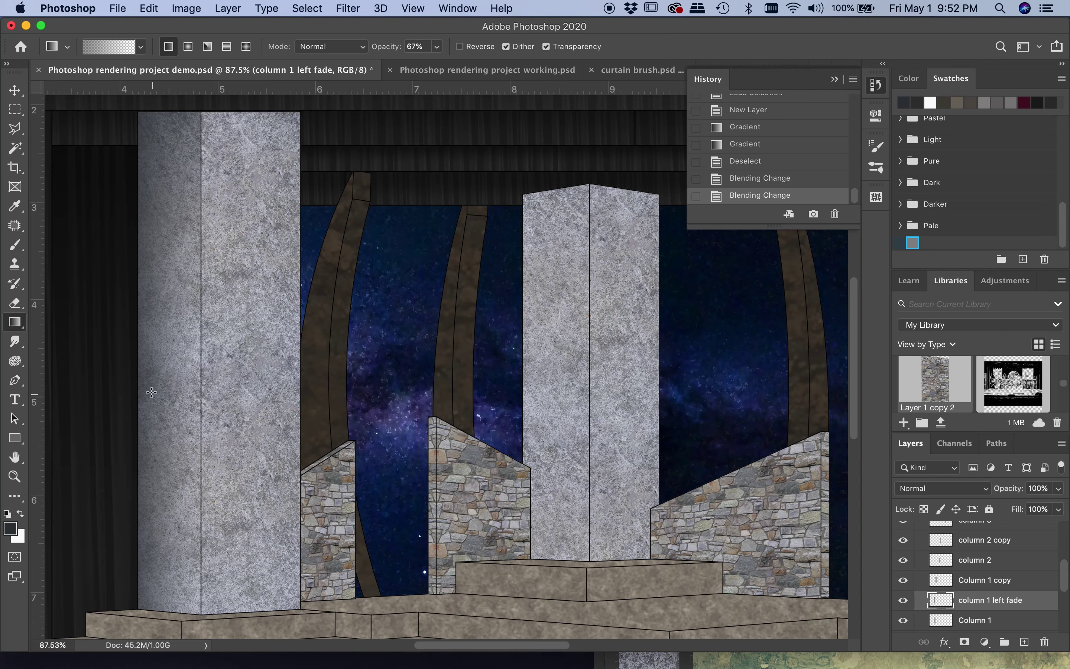
left_click(942, 488)
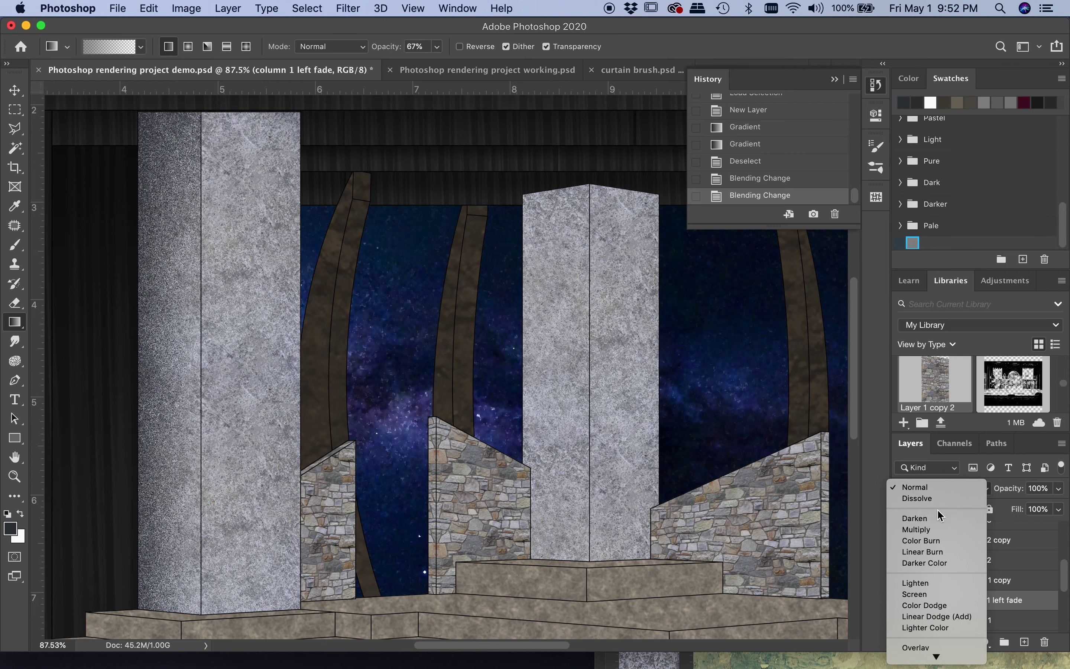
left_click(931, 534)
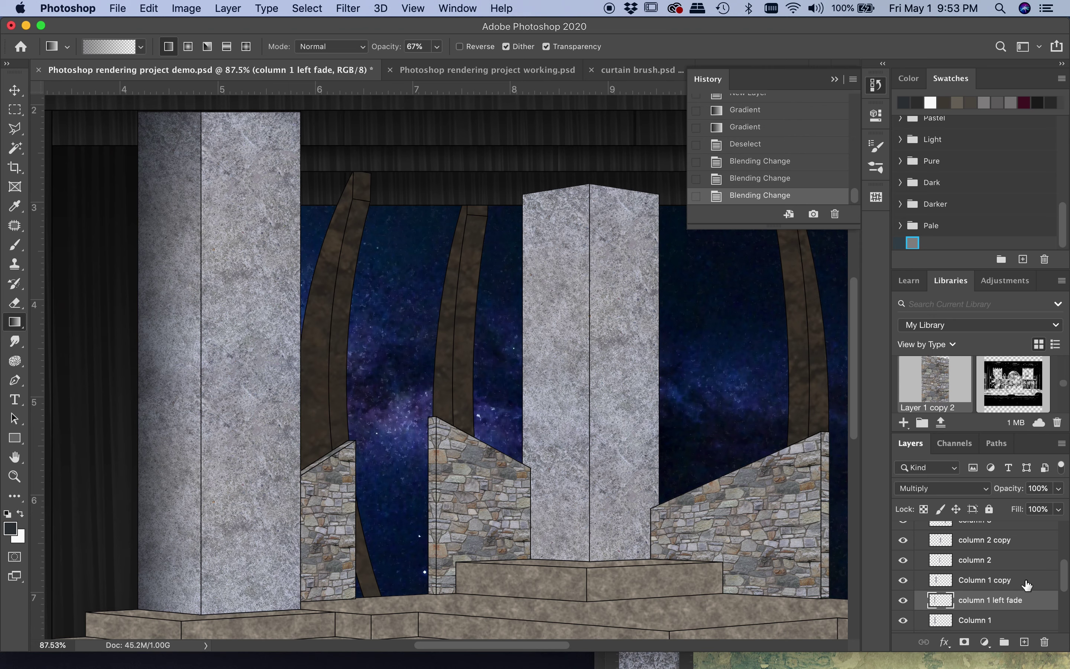
left_click(1012, 583)
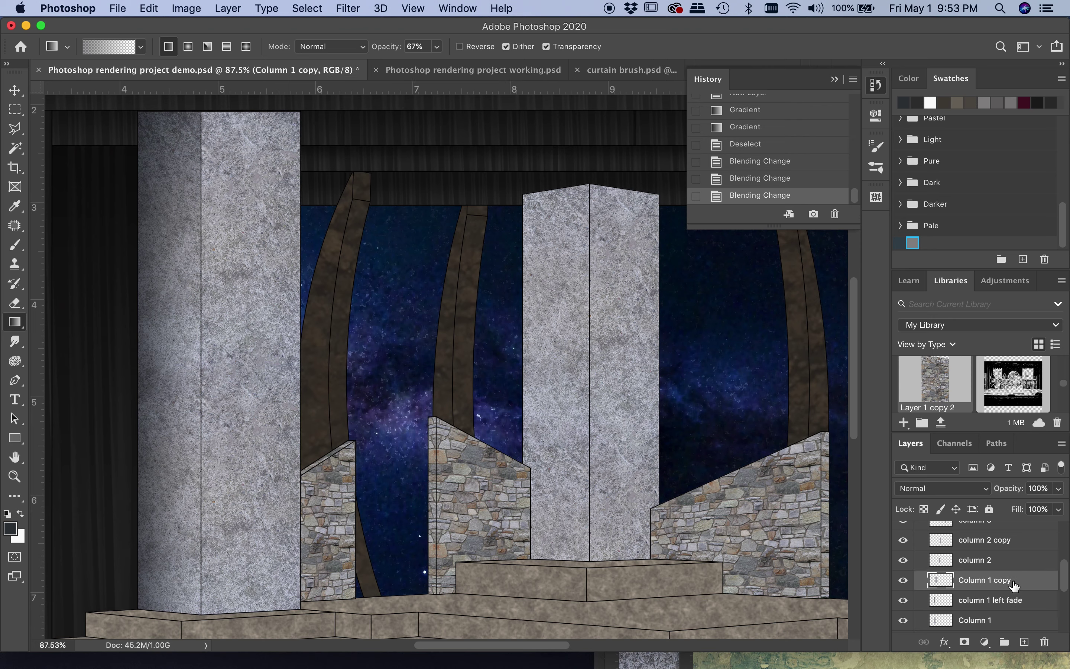
Load the Column 1 copy outline and add a new layer named 'column 1 right fade'.
left_click(943, 584, "super")
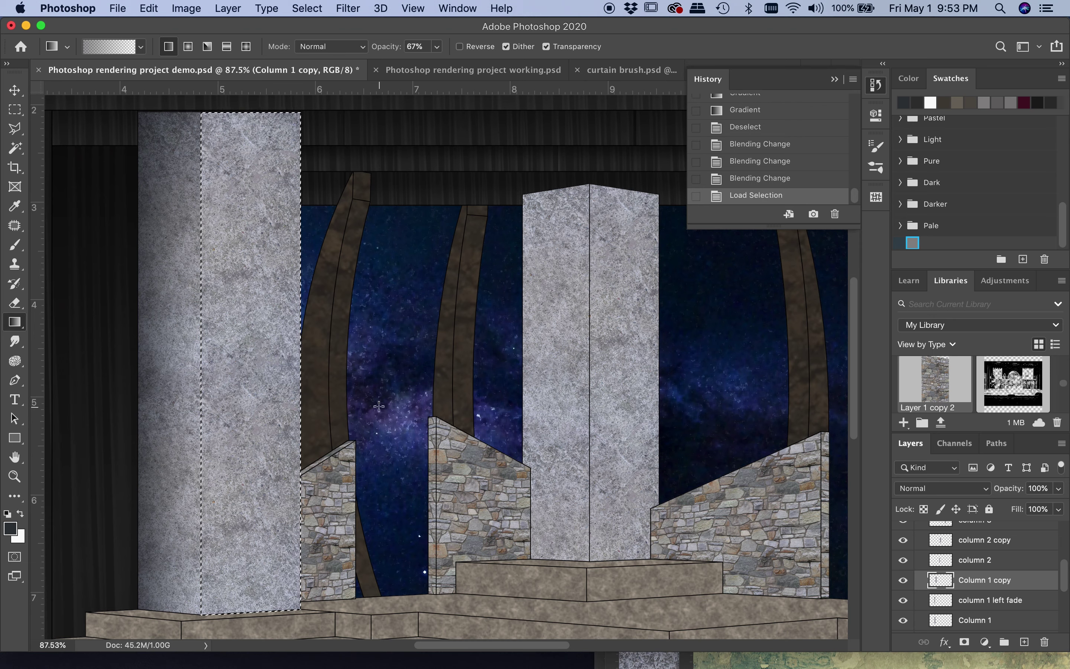
key("super+shift+n")
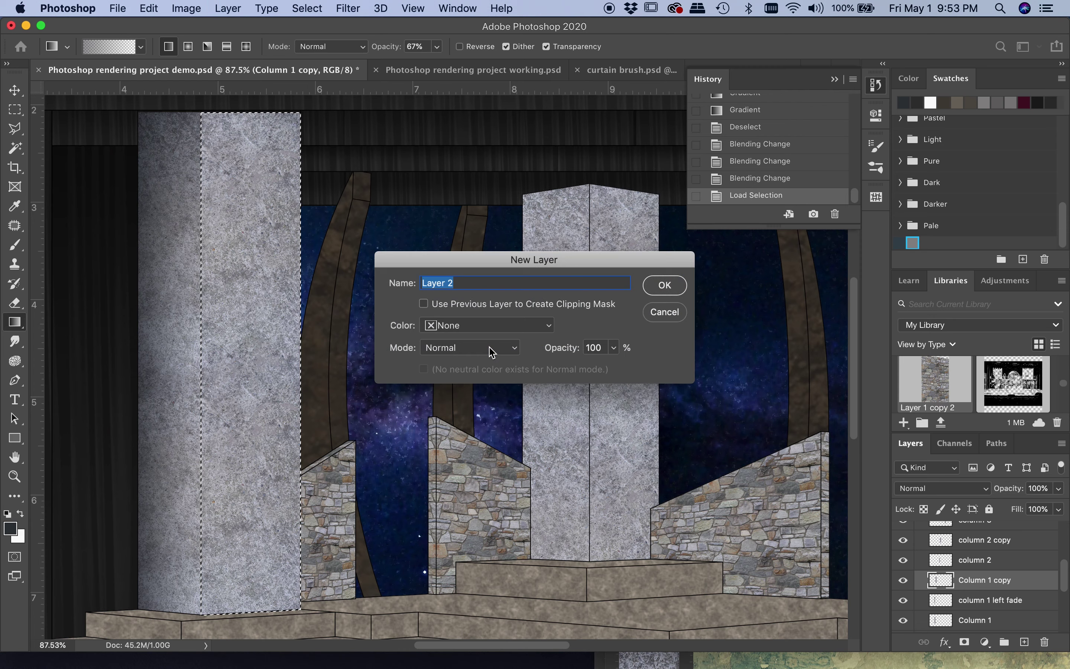
type("column")
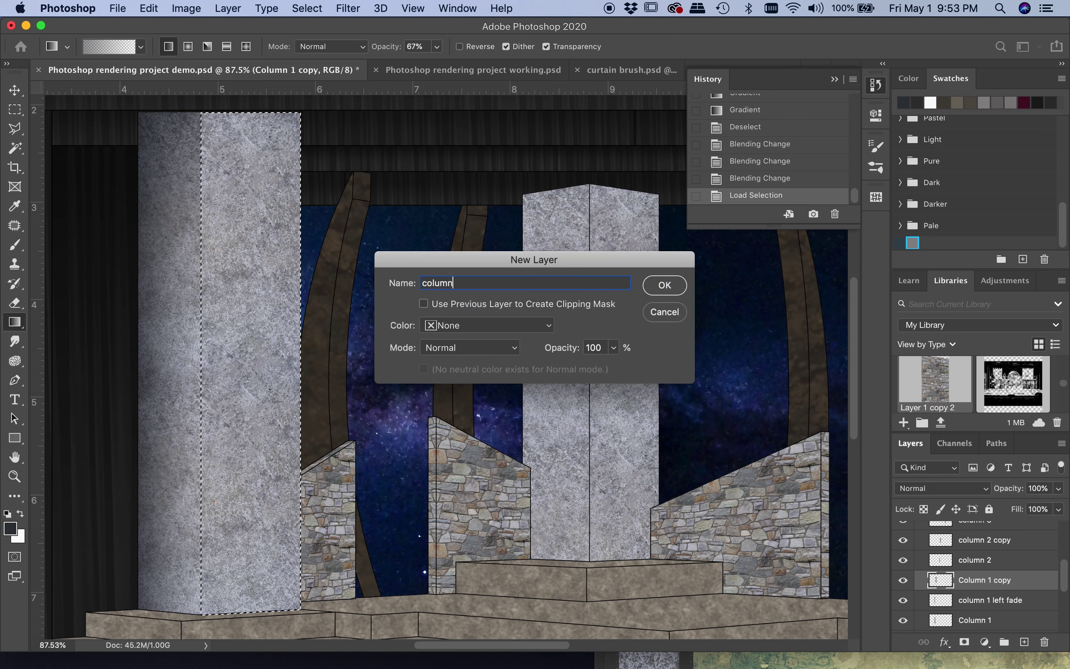
type(" 1")
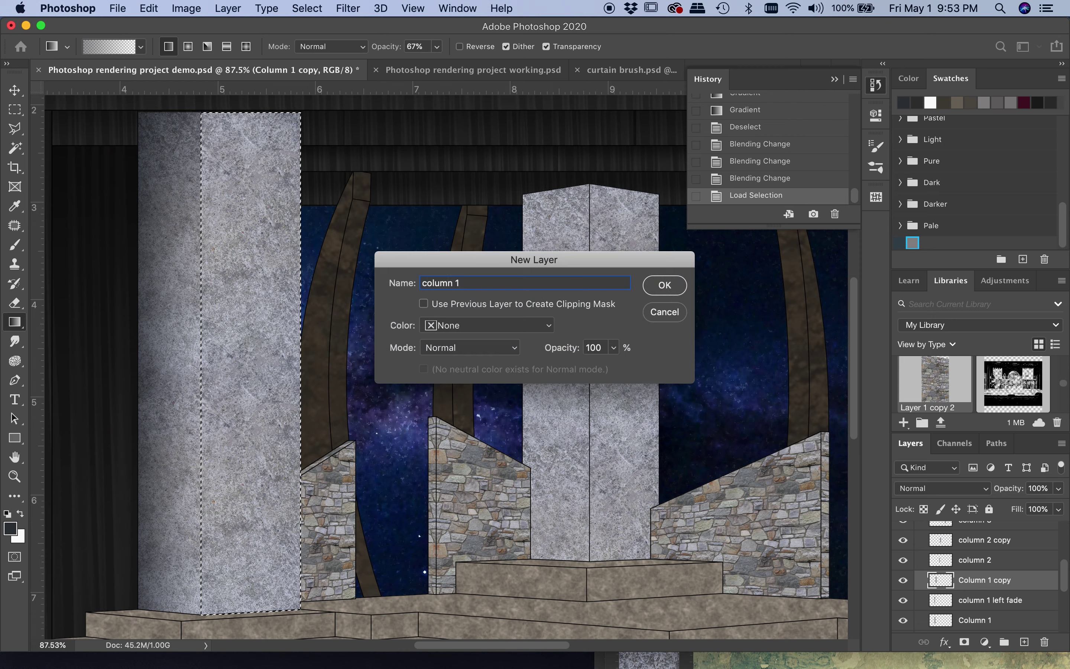
type(" right")
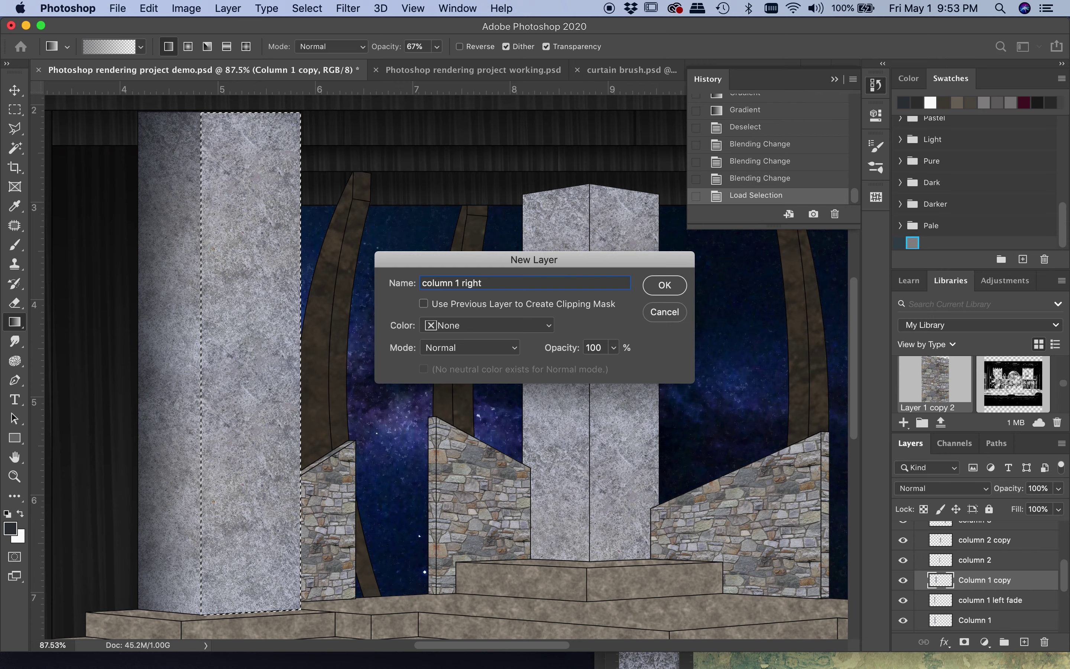
type(" fade")
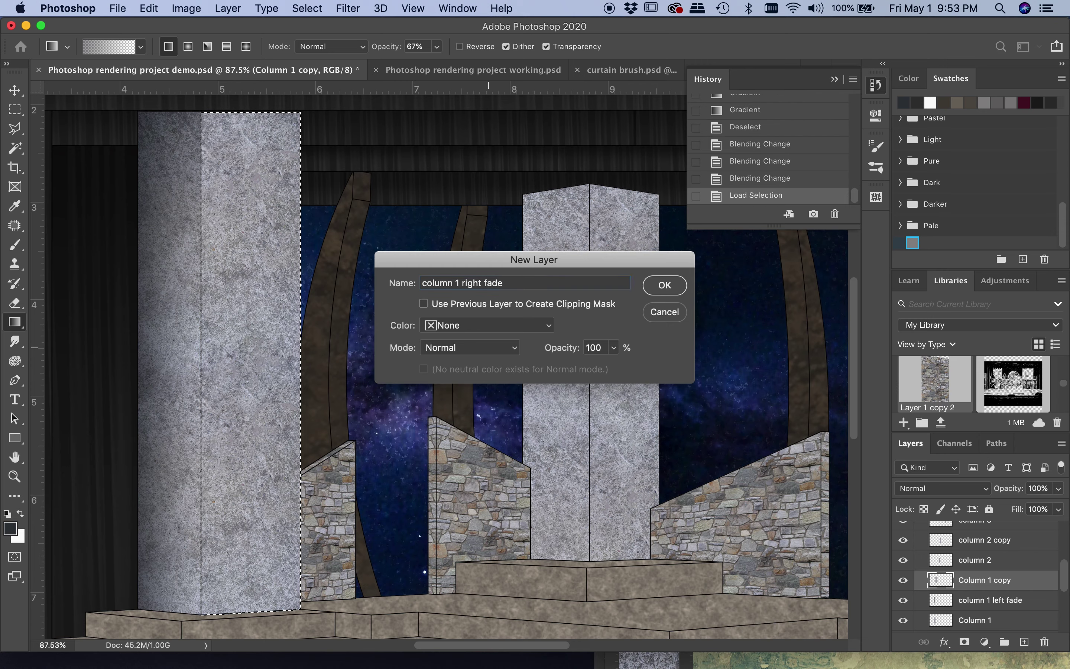
key("Return")
Draw the gradient down column 1's right face, deselect, and set the layer to Multiply.
left_click_drag(298, 332, 258, 342)
scroll(280, 330, "down", 3)
key("cmd+z")
left_click_drag(340, 279, 265, 283)
key("super+z")
scroll(256, 354, "up", 2)
left_click_drag(254, 161, 256, 433)
key("super+d")
left_click(942, 488)
left_click(916, 528)
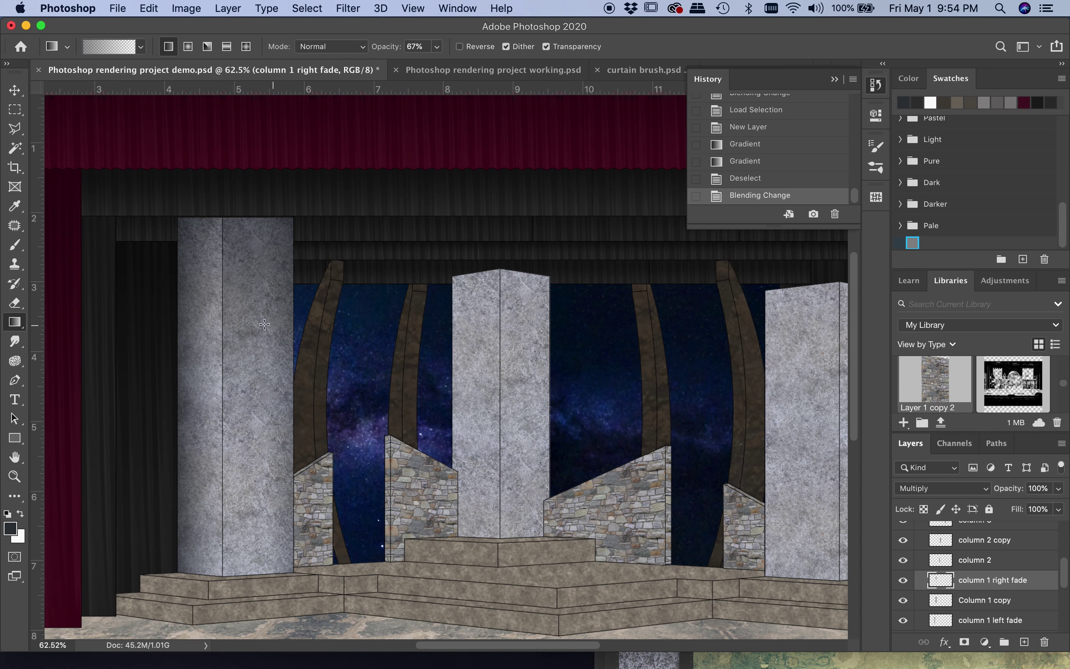
Shade column 2's left face with a Multiply gradient on a new 'column 2 left fade' layer.
scroll(438, 426, "right", 5)
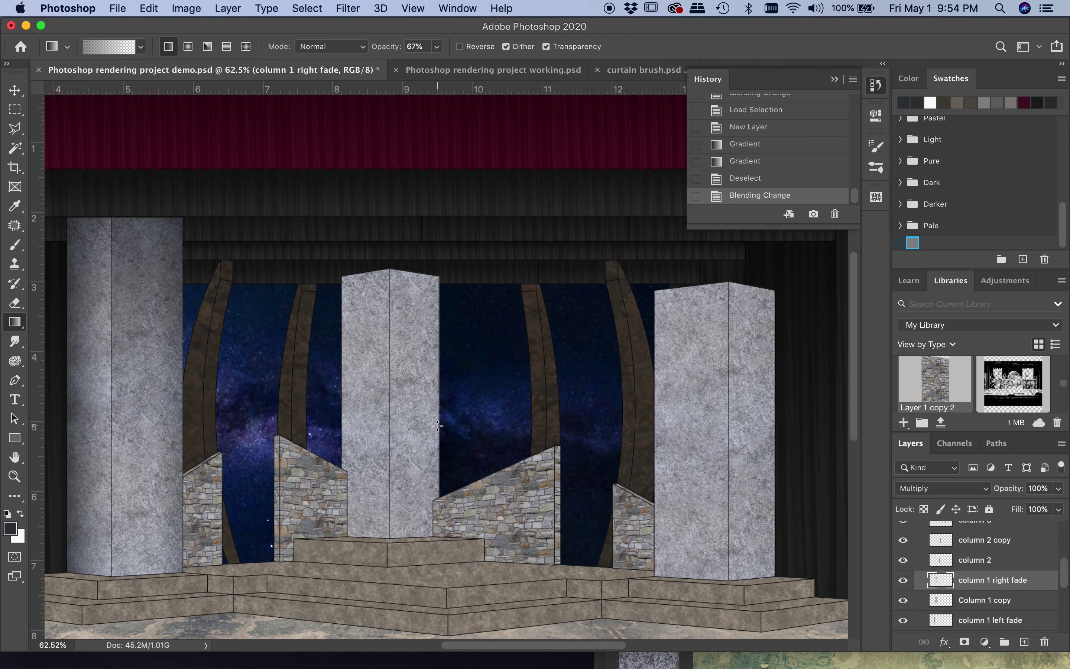
scroll(437, 426, "left", 1)
left_click(990, 560)
left_click(941, 559, "super")
key("super+shift+n")
type("column 2 ")
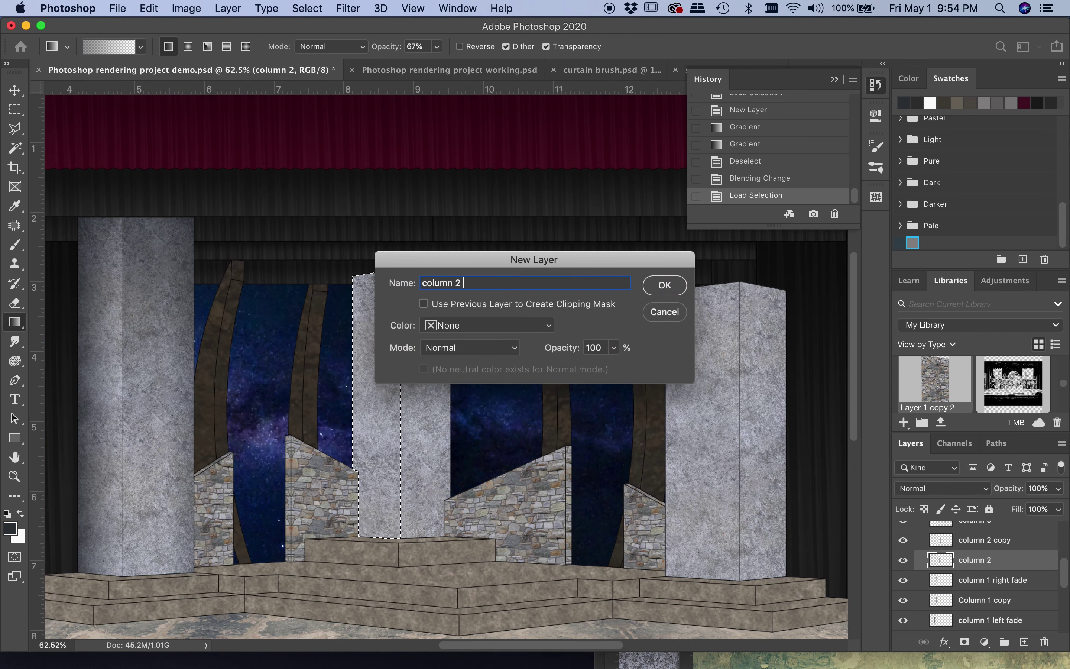
type("left fade")
key("Return")
left_click_drag(354, 398, 389, 310)
left_click(942, 488)
left_click(911, 516)
key("super+d")
Shade column 2's right face with a Multiply gradient on a new 'column right fade' layer.
left_click(987, 565)
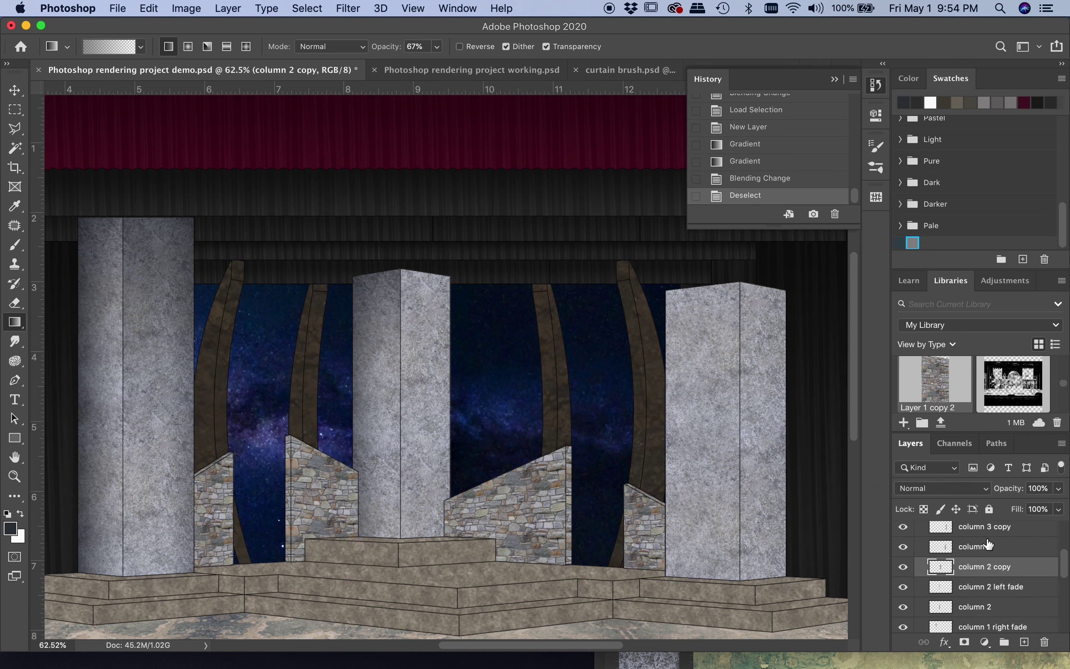
left_click(941, 566, "super")
key("super+shift+n")
type("column right fade")
key("Return")
left_click_drag(468, 394, 426, 394)
left_click_drag(424, 242, 424, 350)
left_click(942, 487)
left_click(911, 516)
key("super+d")
Shade column 3's left face with a Multiply gradient on a new 'column 3 left fade' layer.
left_click(979, 549)
left_click(941, 546, "super")
key("super+shift+n")
type("column 3 left")
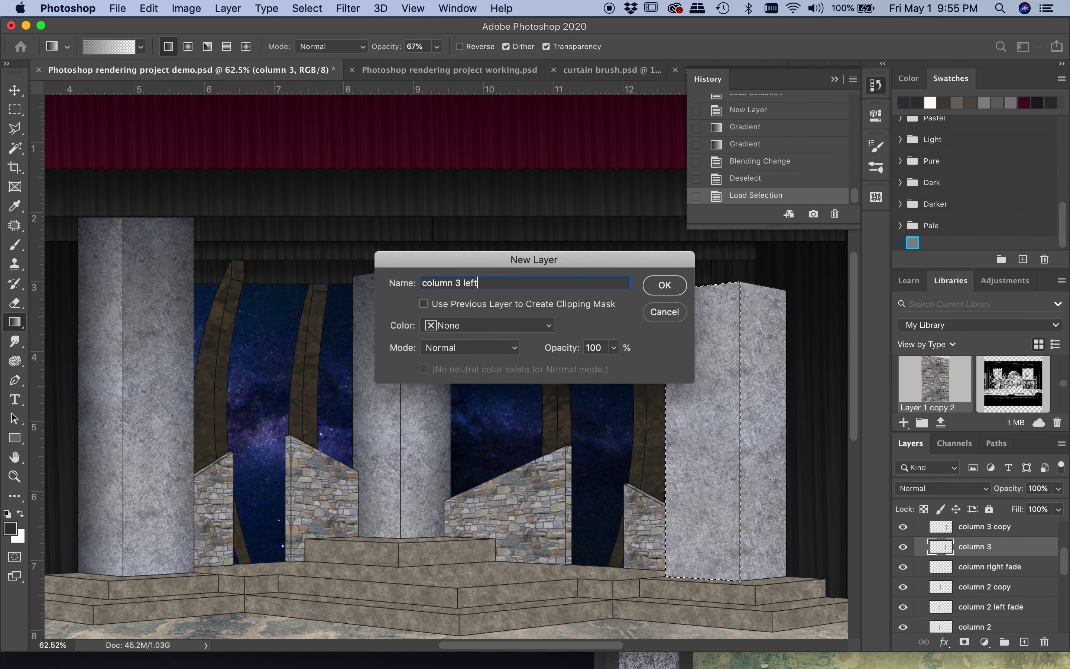
type(" fade")
key("Return")
left_click_drag(655, 428, 708, 428)
left_click_drag(703, 274, 703, 380)
left_click(942, 488)
left_click(911, 516)
Shade column 3's right face with Multiply gradients on a new 'column 3 right fade' layer.
left_click(940, 526, "super")
scroll(980, 575, "up", 3)
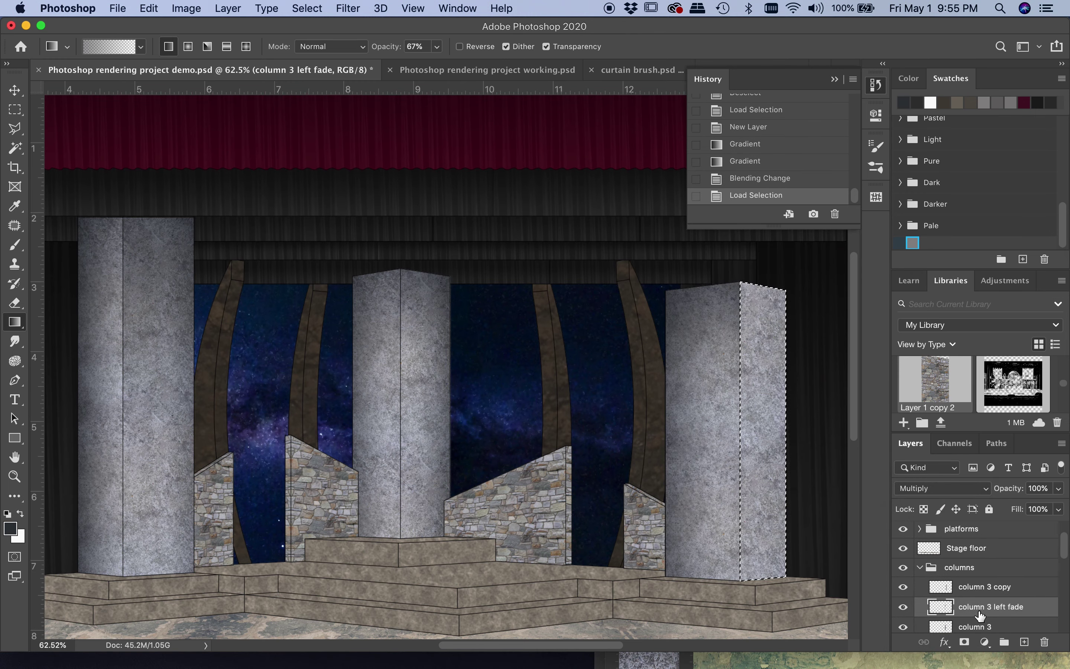
left_click(985, 587)
key("super+shift+n")
type("column 3 right fade")
key("Return")
left_click_drag(792, 428, 743, 427)
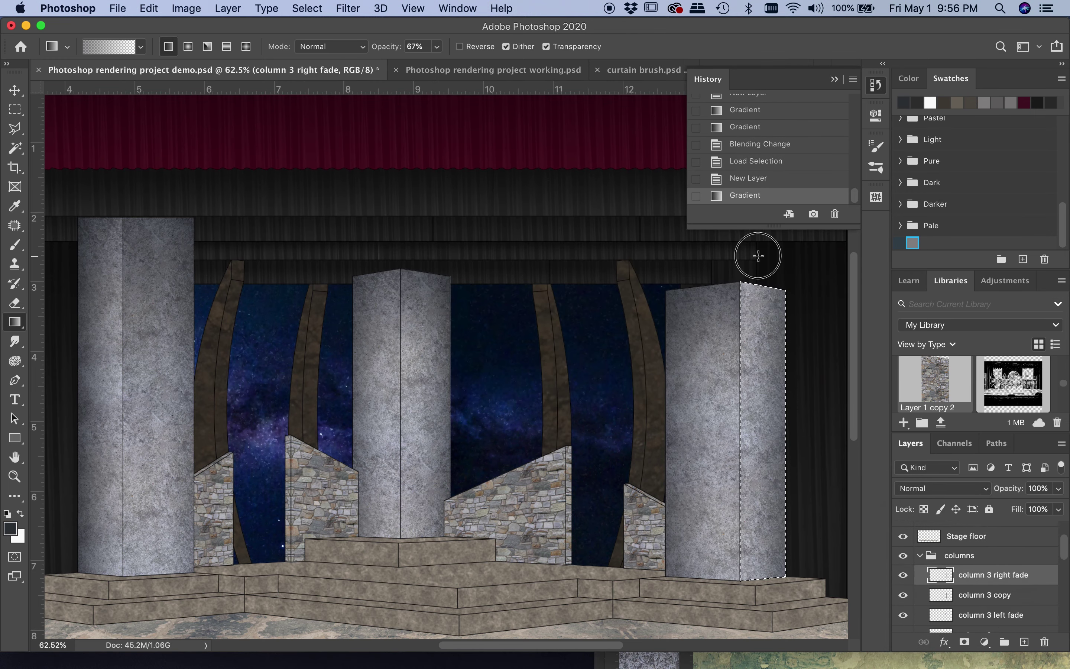
left_click_drag(758, 255, 758, 381)
left_click(942, 488)
left_click(911, 516)
key("super+d")
scroll(541, 326, "down", 3)
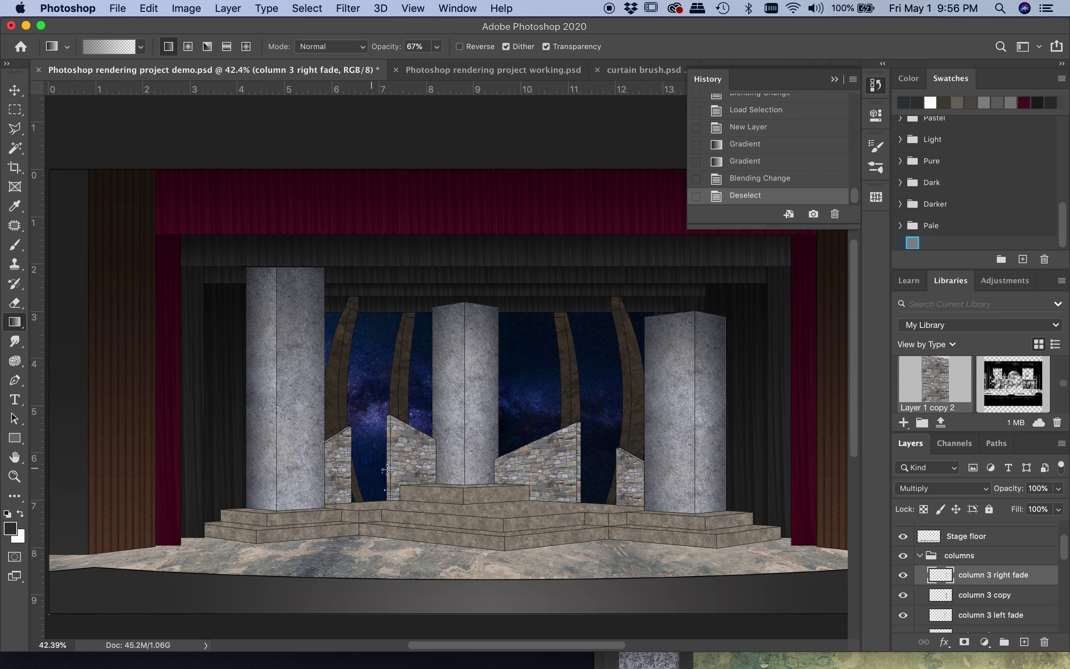
scroll(349, 476, "up", 5)
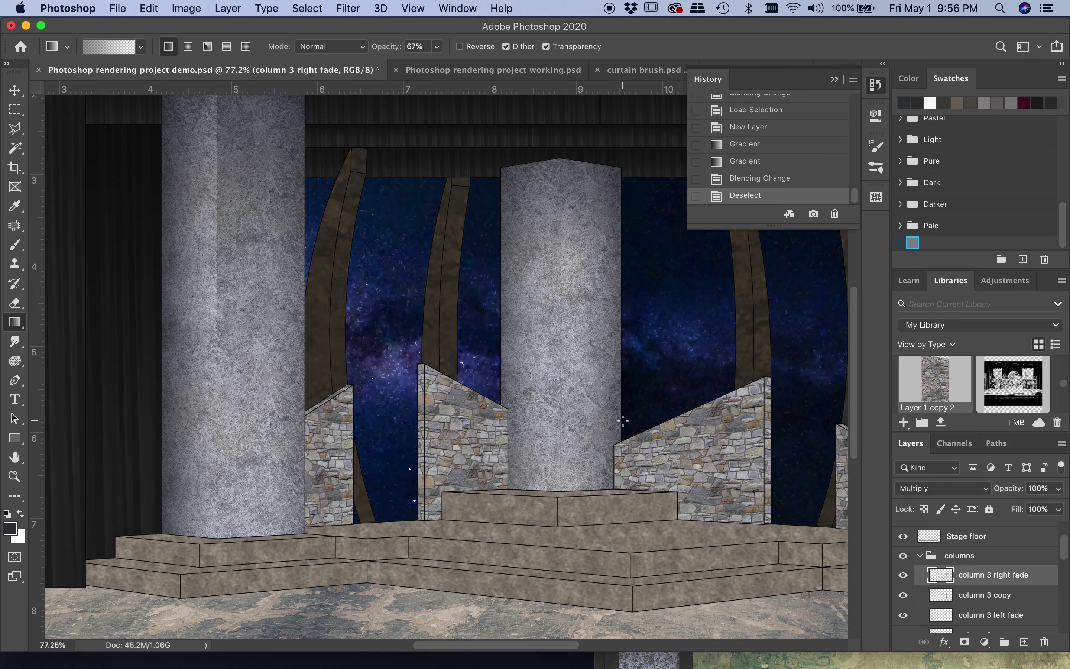
scroll(623, 421, "right", 5)
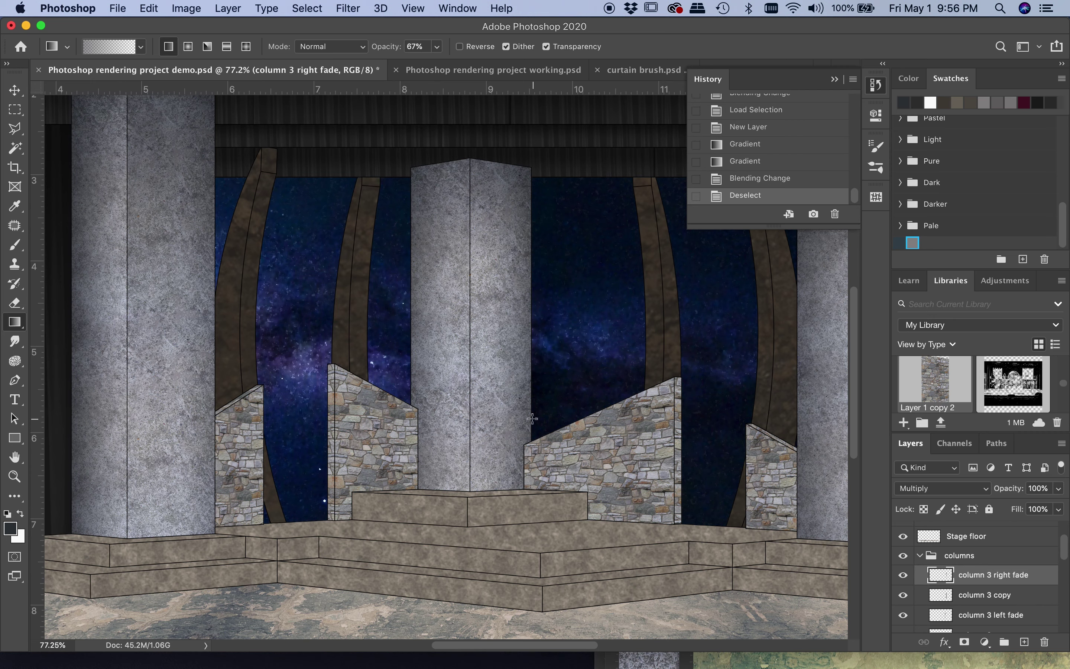
Collapse the columns group, expand walls, and load the SR wall face outline as a selection.
left_click(920, 555)
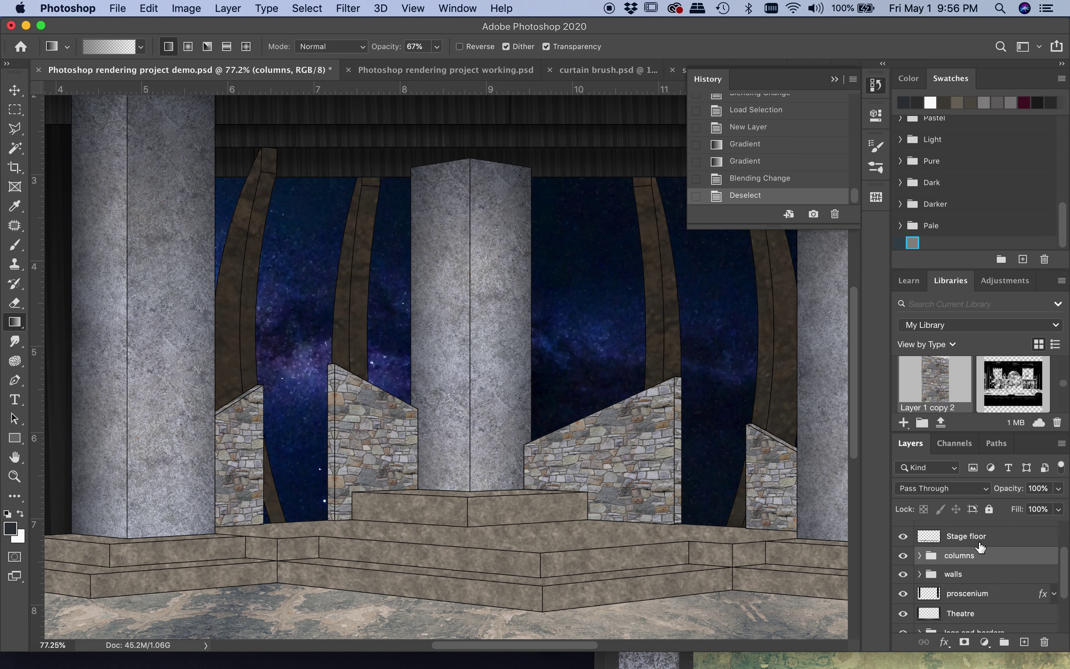
left_click(919, 574)
scroll(991, 583, "down", 3)
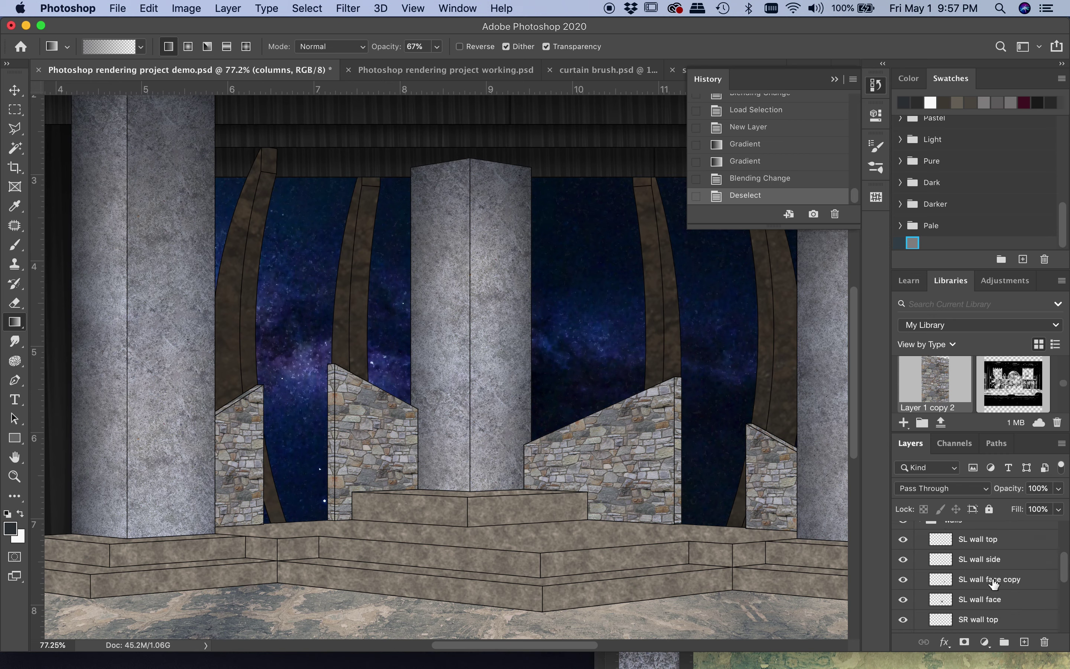
scroll(990, 583, "down", 3)
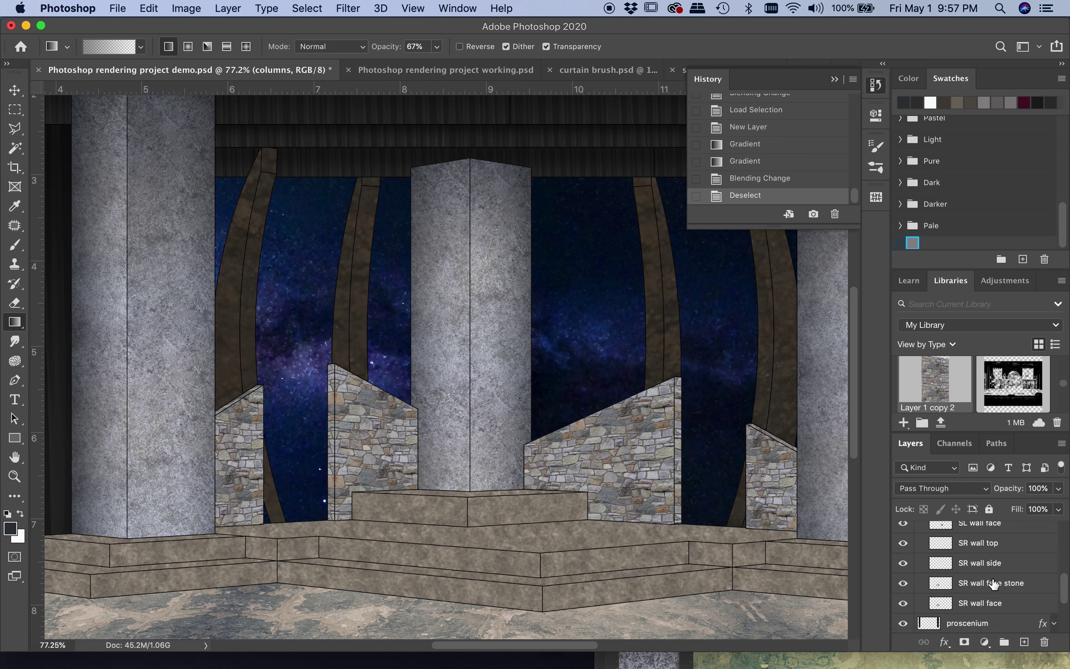
left_click(941, 604, "super")
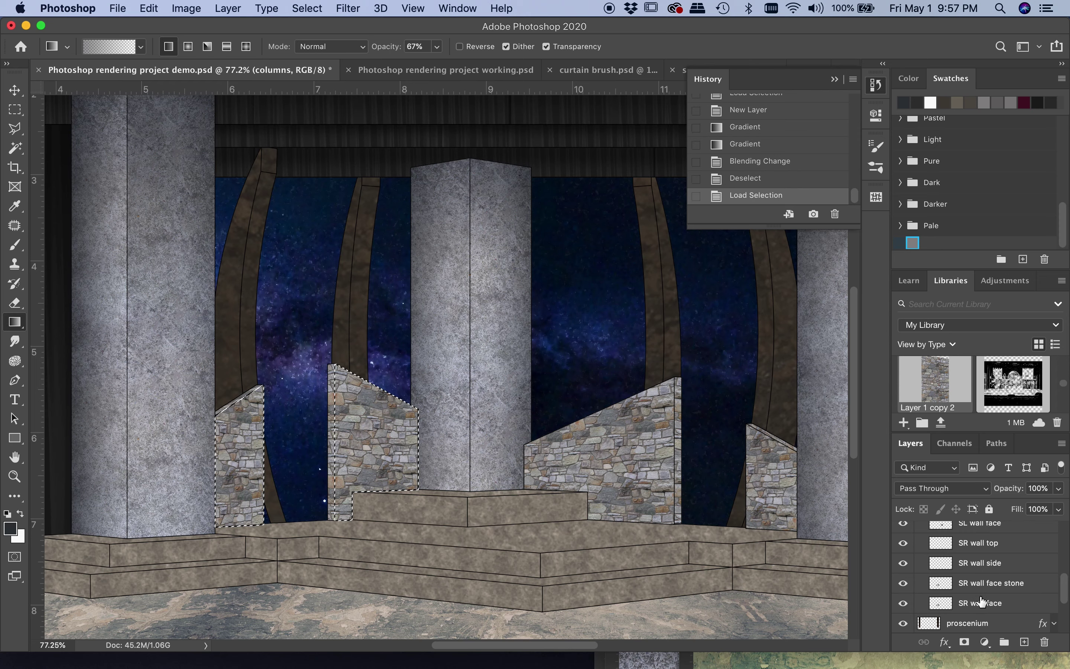
scroll(981, 601, "up", 1)
scroll(981, 601, "down", 1)
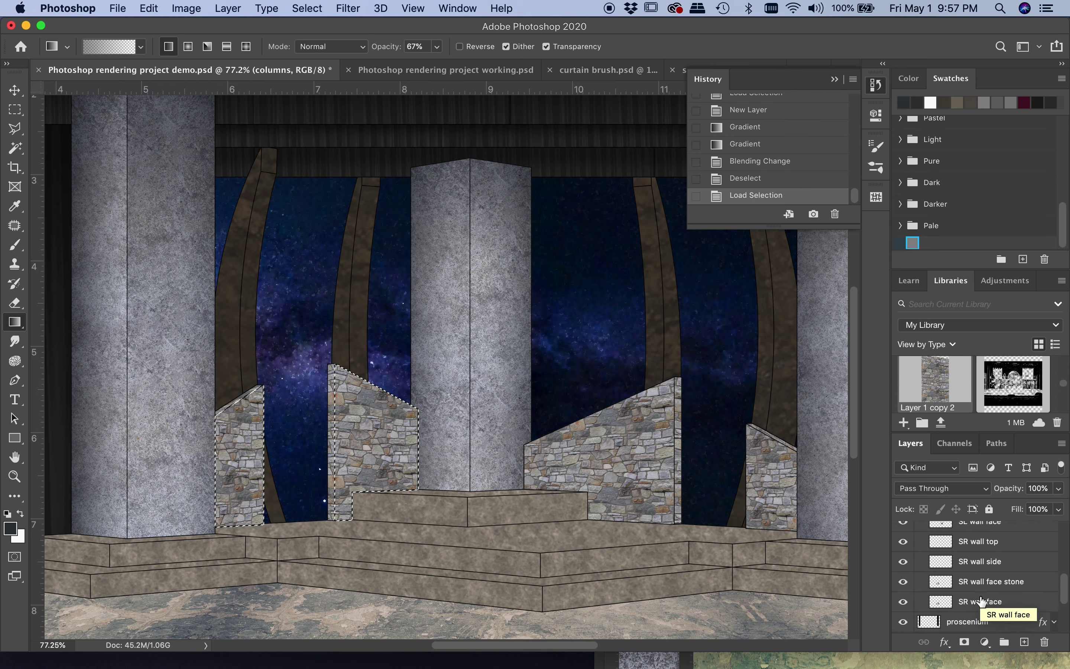
Toggle the SR wall face and stone layers' visibility to check them, then activate line drawing.
left_click(903, 602)
left_click(903, 602)
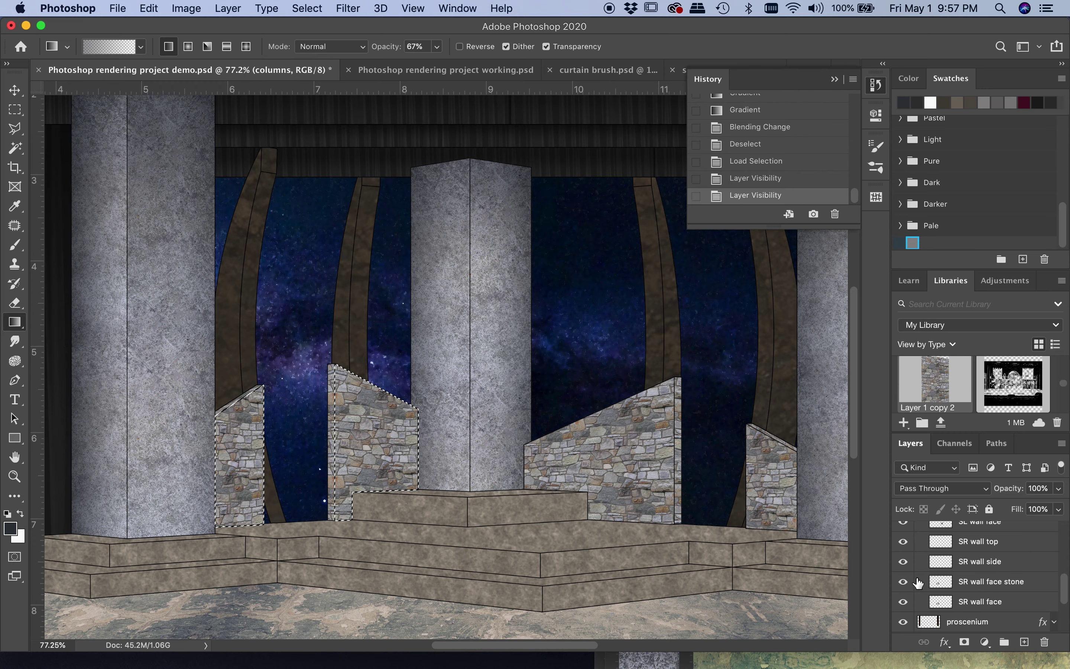
left_click(903, 583)
left_click(903, 583)
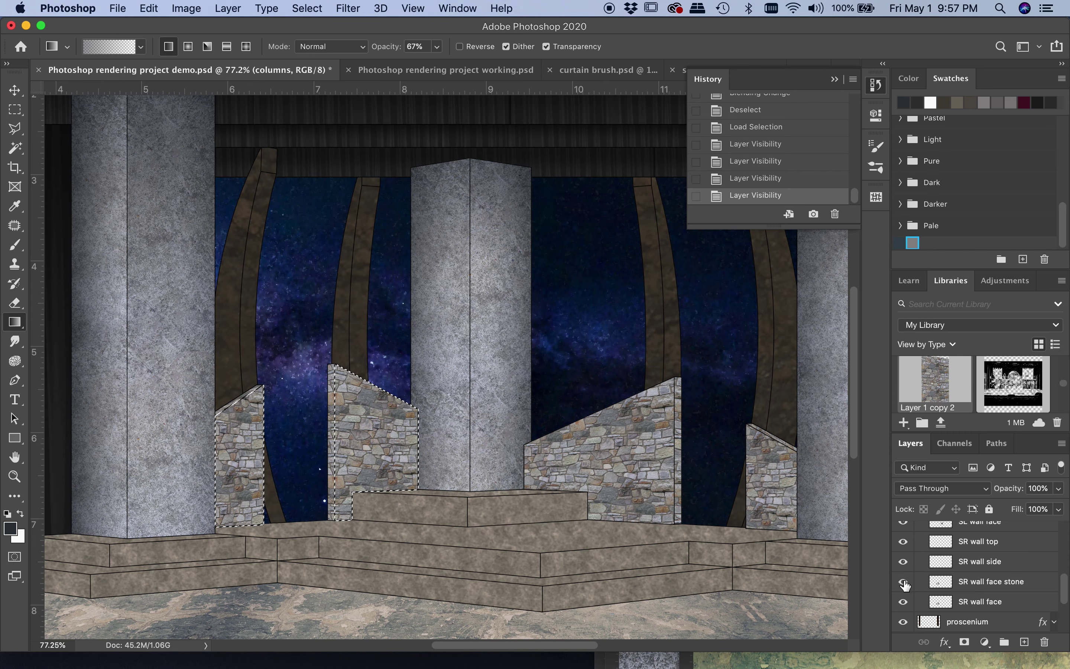
left_click(990, 583)
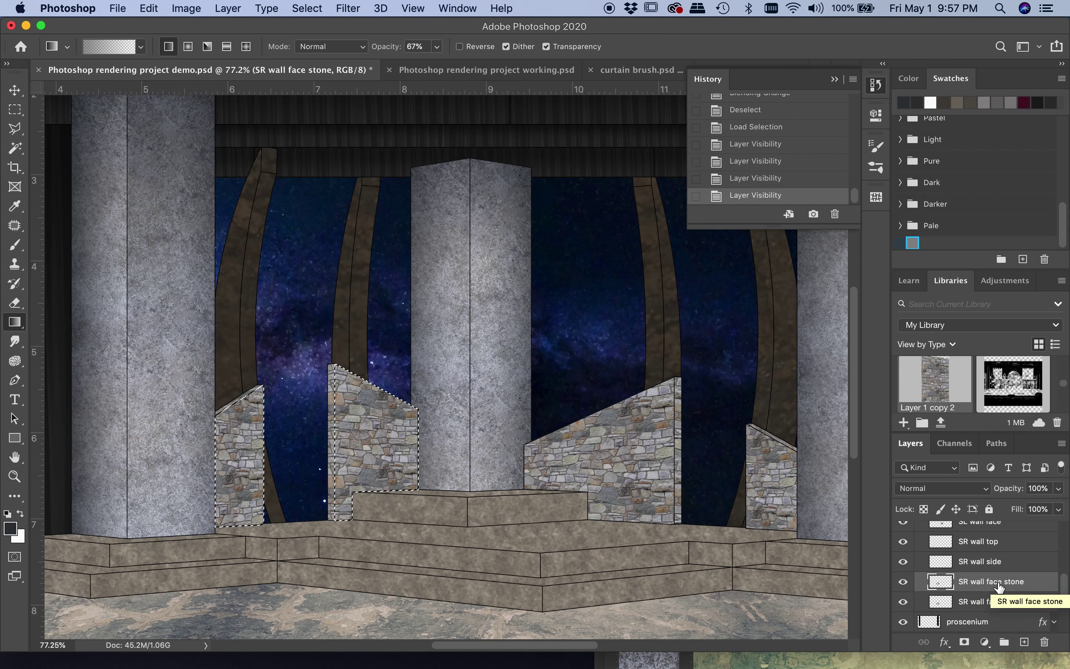
scroll(989, 582, "up", 10)
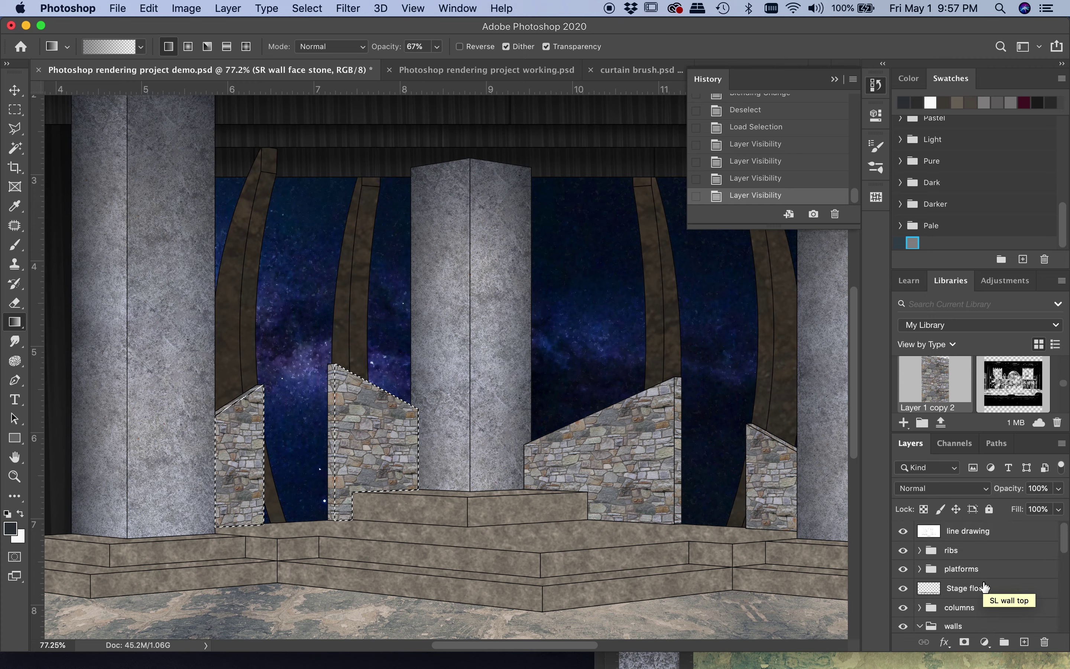
left_click(925, 530)
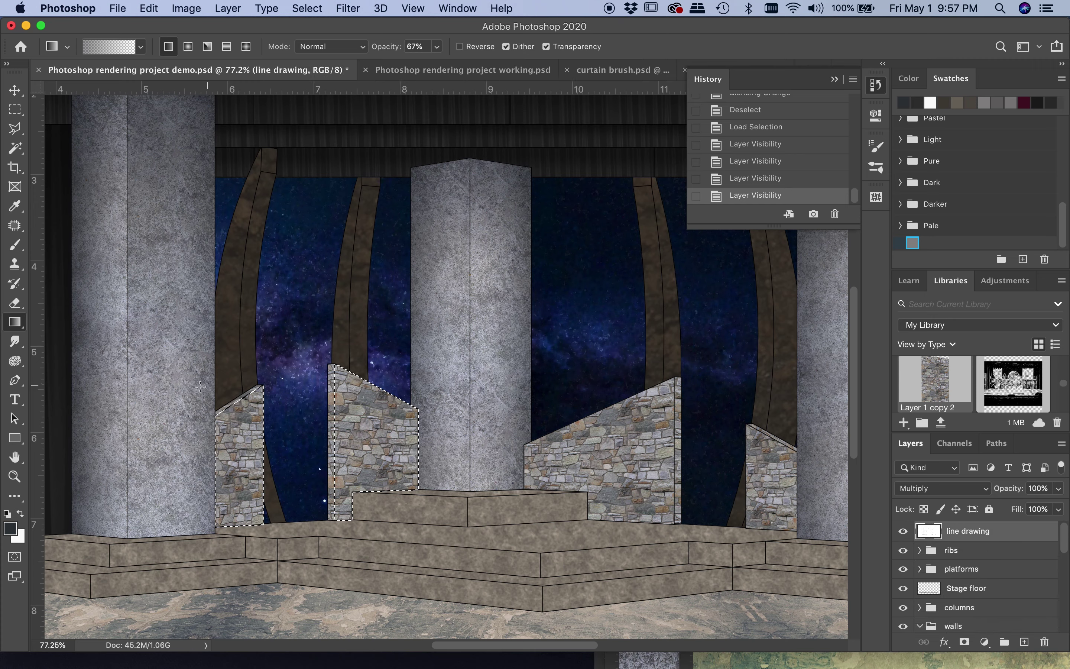
Refine the stone wall selection by similar colour and expand it slightly.
left_click(14, 149)
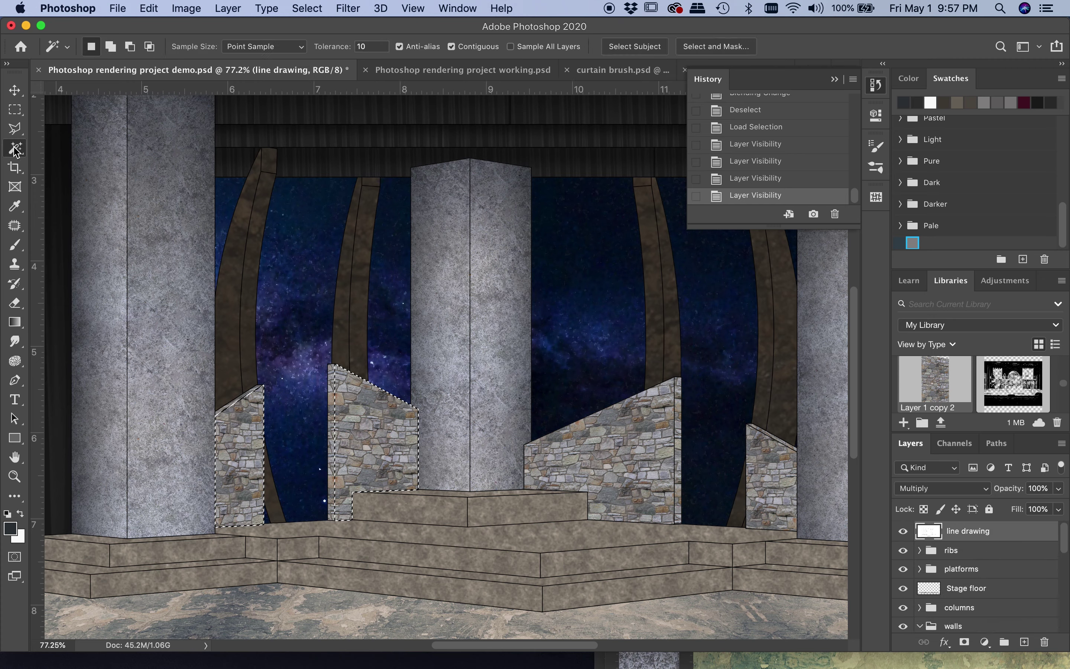
left_click(234, 449)
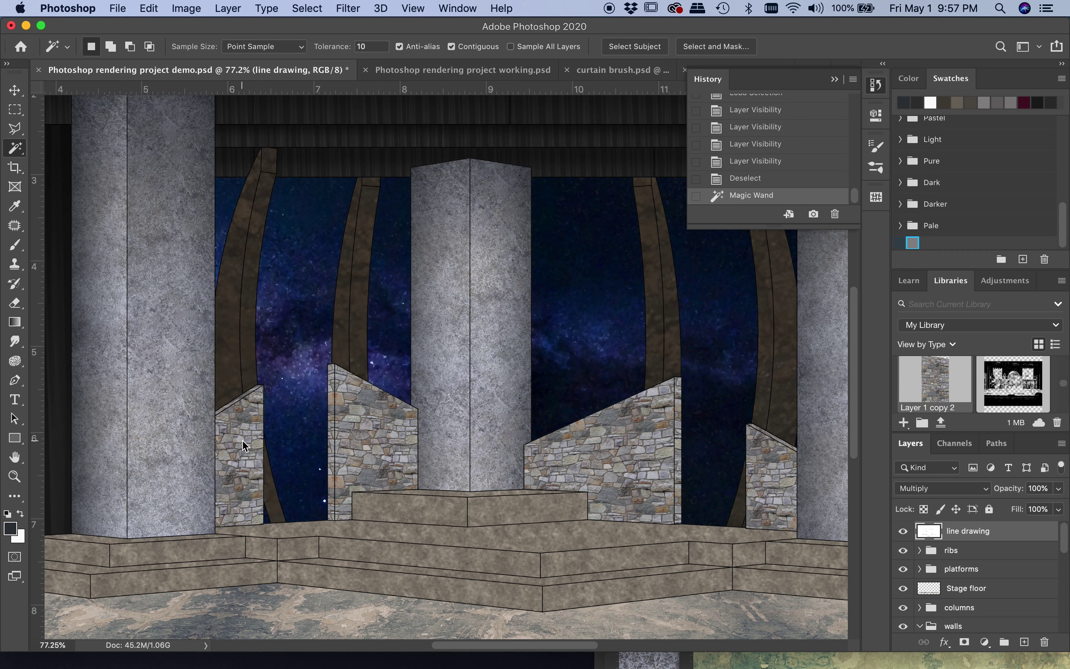
left_click(228, 7)
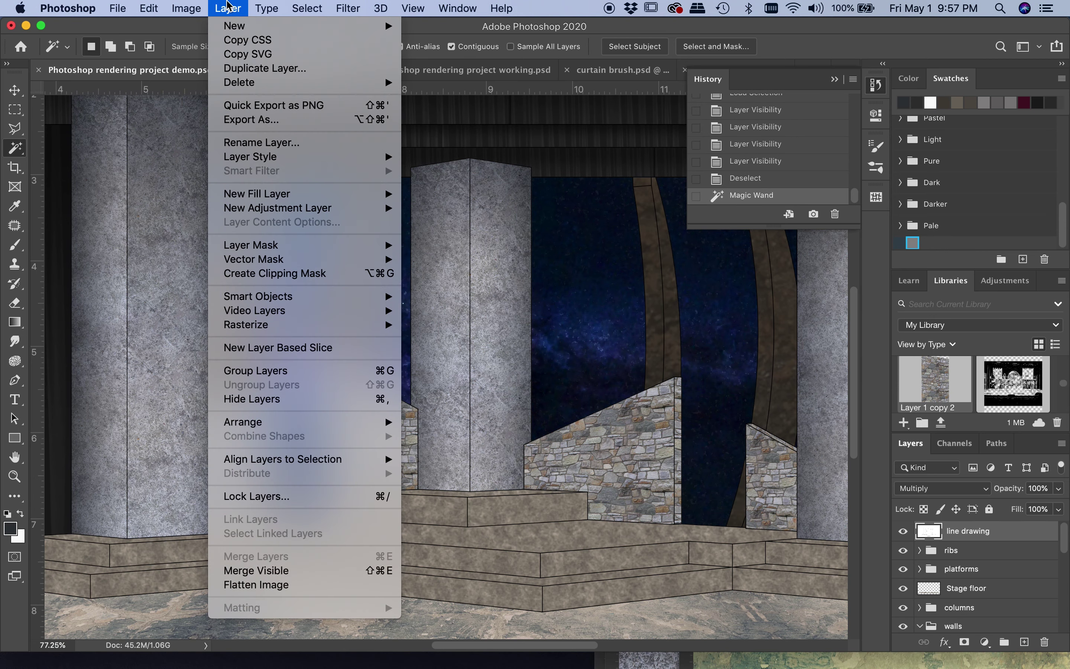
mouse_move(307, 8)
mouse_move(398, 222)
left_click(499, 250)
key("Return")
scroll(995, 575, "down", 4)
Add a 'DSR wall fade' layer and fill the wall selection with a brown gradient.
left_click(991, 590)
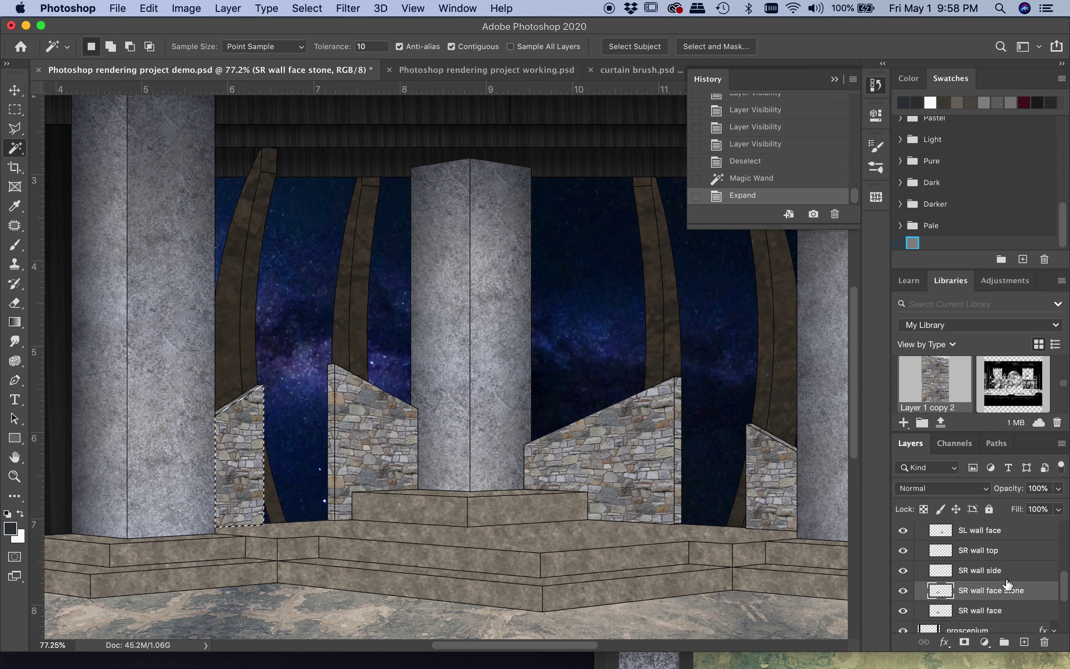
key("super+shift+n")
type("SR")
key("Up")
type("D")
key("Down")
type("wall fade")
key("Return")
key("g")
left_click(10, 528)
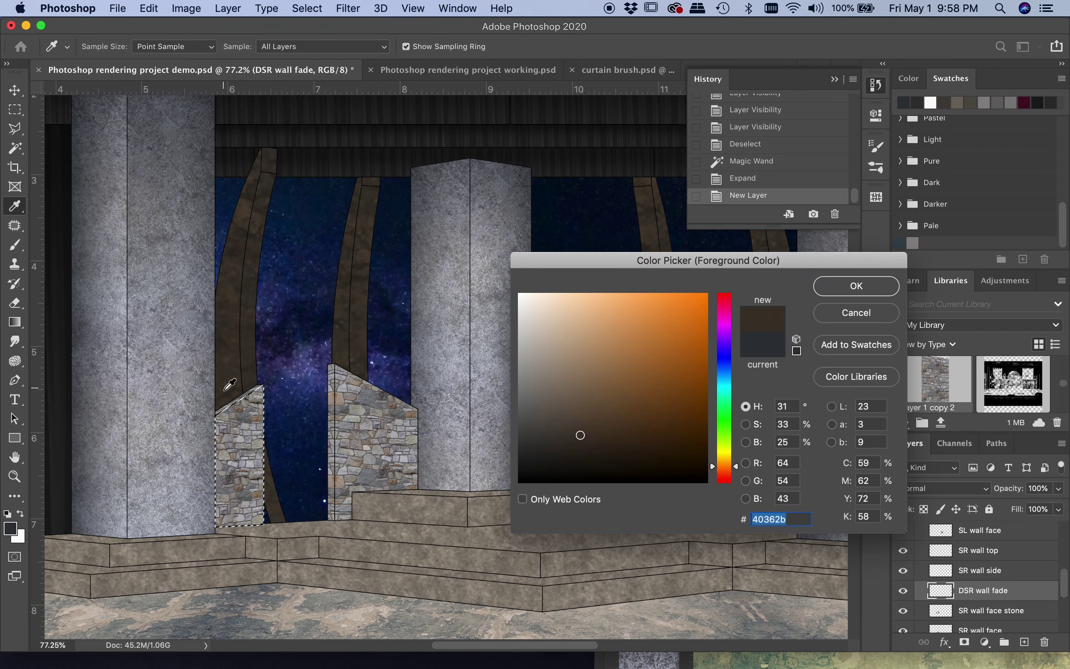
key("Return")
left_click_drag(239, 523, 263, 405)
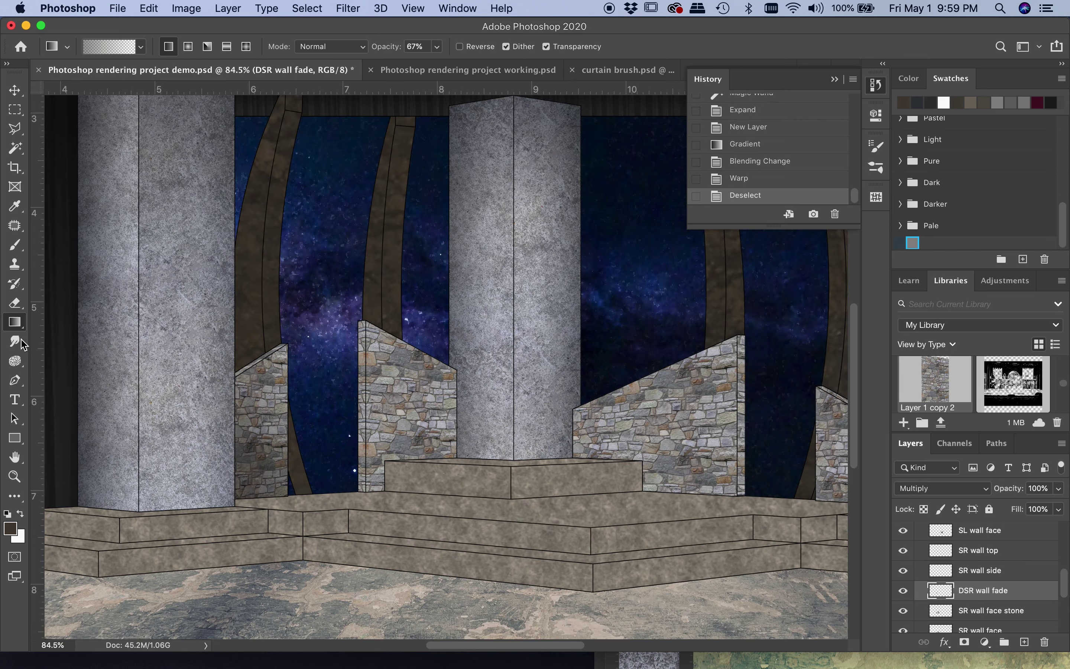
Erase part of the fade on the left stone wall at 28% opacity, then reload the stage-right walls selection.
left_click(15, 304)
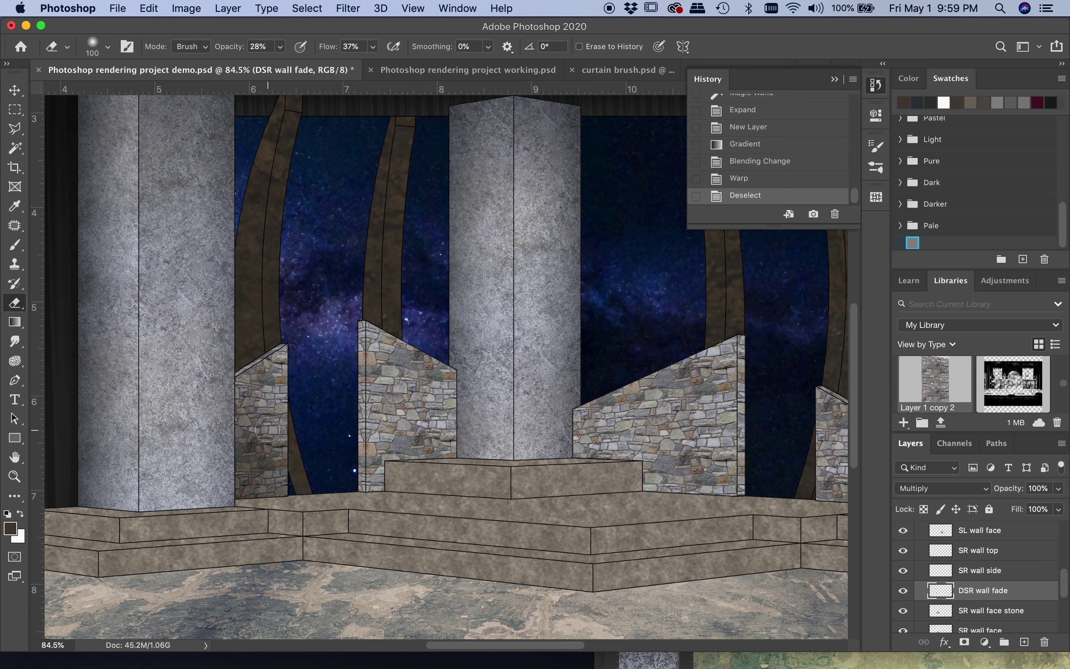
scroll(237, 425, "up", 5)
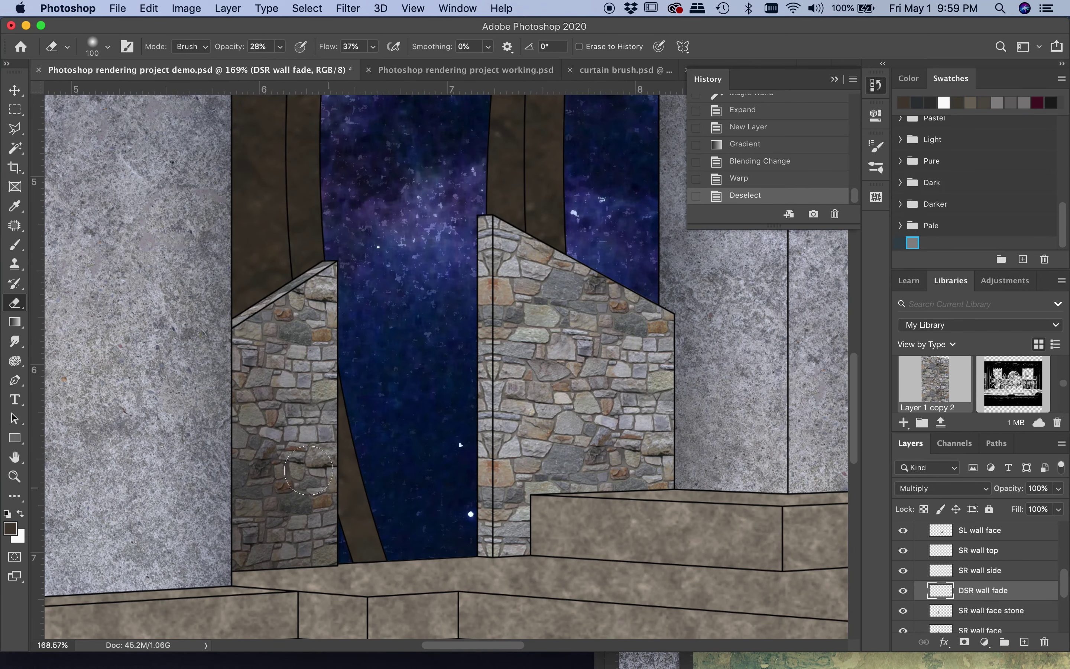
mouse_move(285, 451)
left_mouse_down()
mouse_move(294, 508)
mouse_move(294, 480)
mouse_move(305, 491)
left_mouse_up()
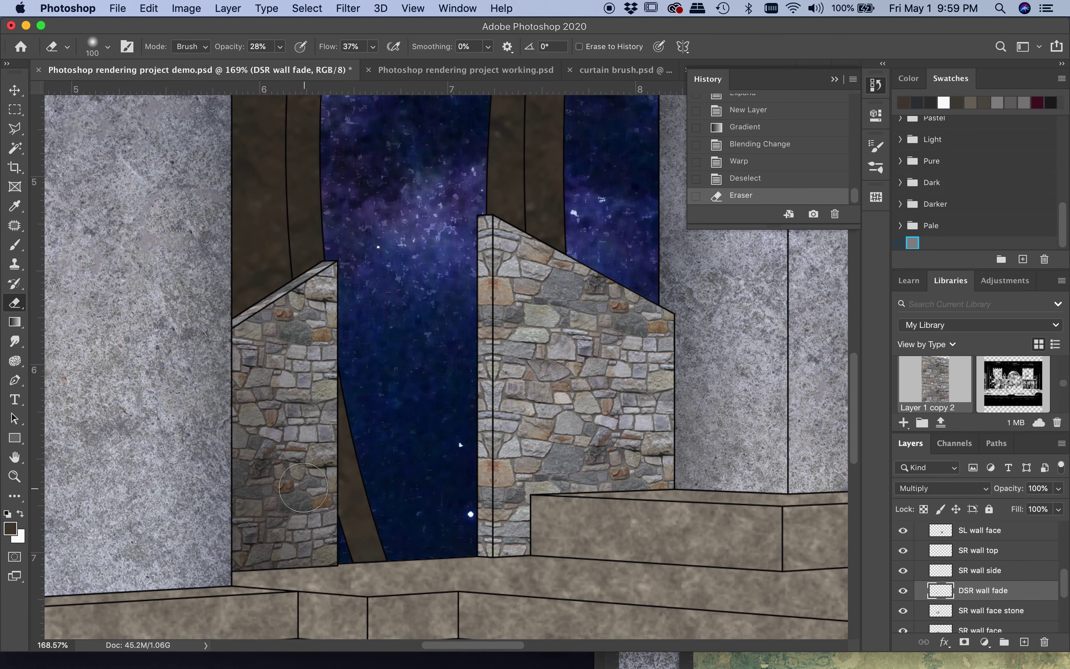
left_click_drag(294, 329, 292, 321)
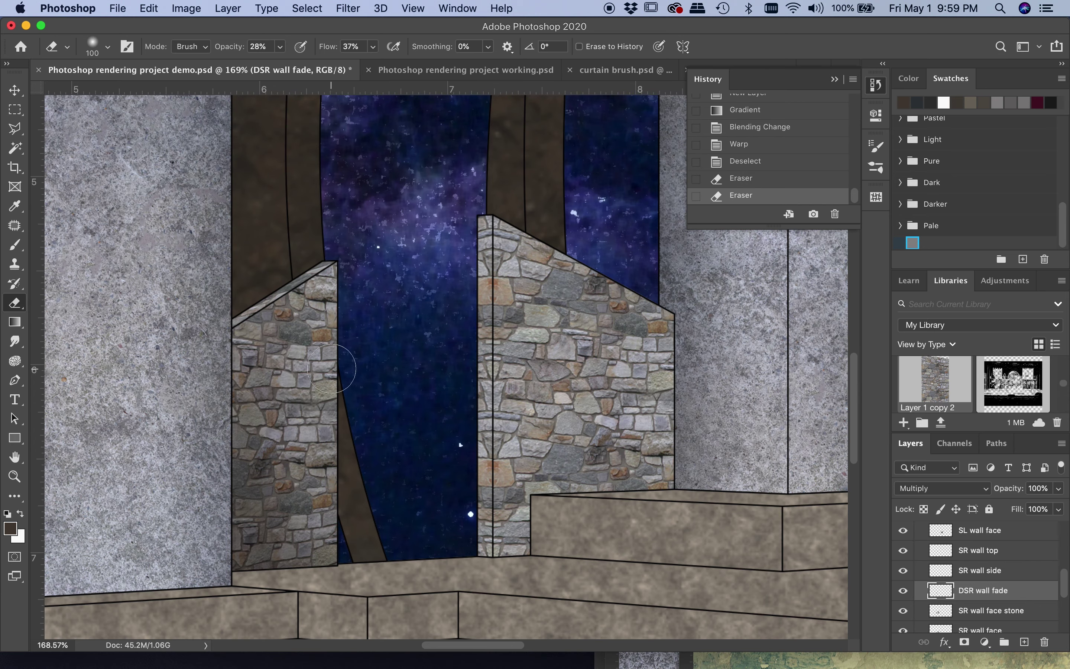
scroll(336, 371, "down", 5)
scroll(335, 395, "up", 2)
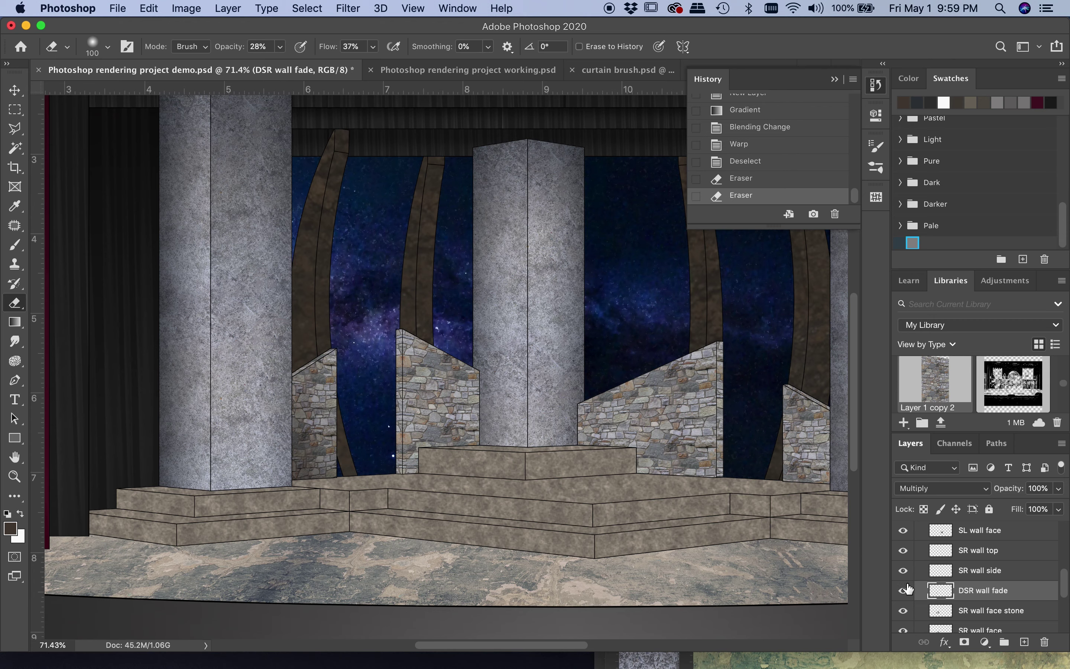
scroll(987, 586, "up", 1)
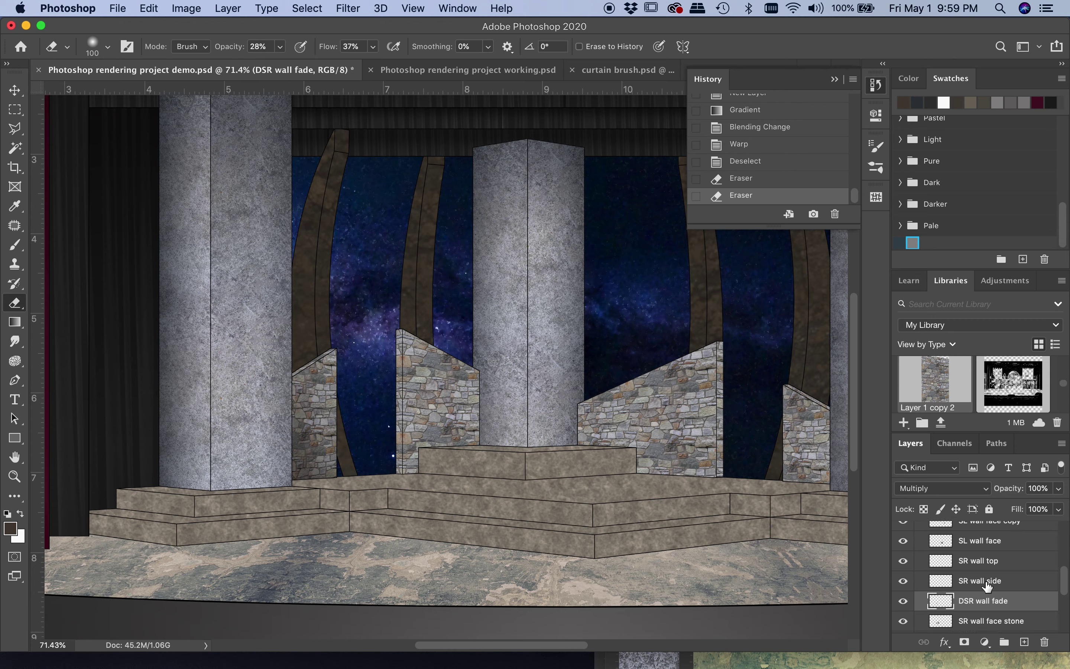
scroll(987, 586, "up", 2)
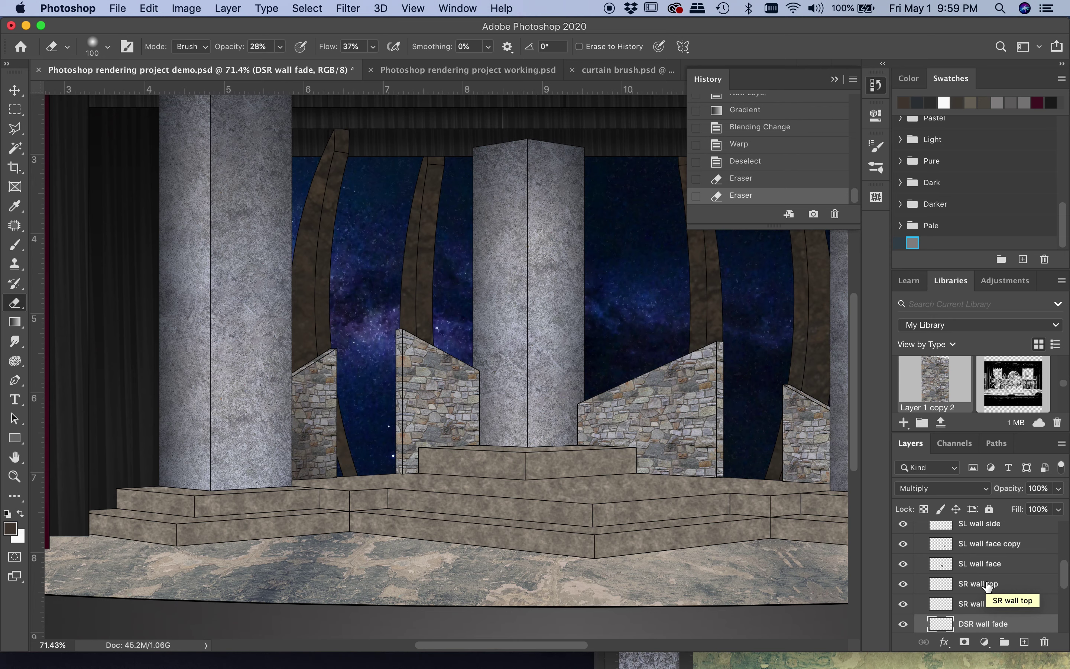
scroll(987, 586, "down", 7)
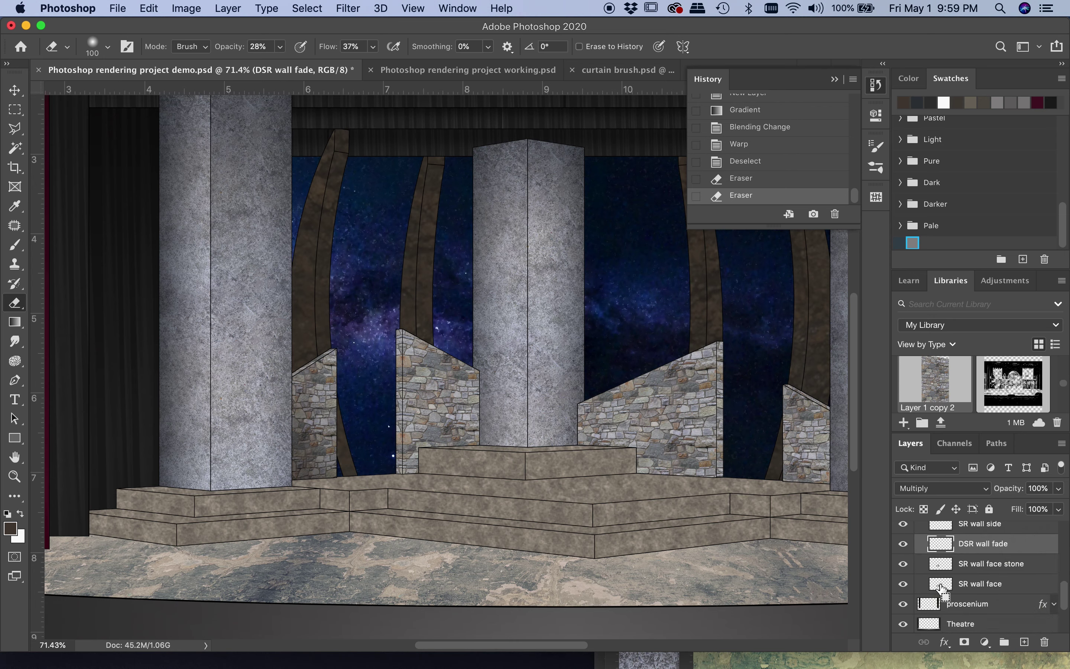
left_click(941, 586, "super")
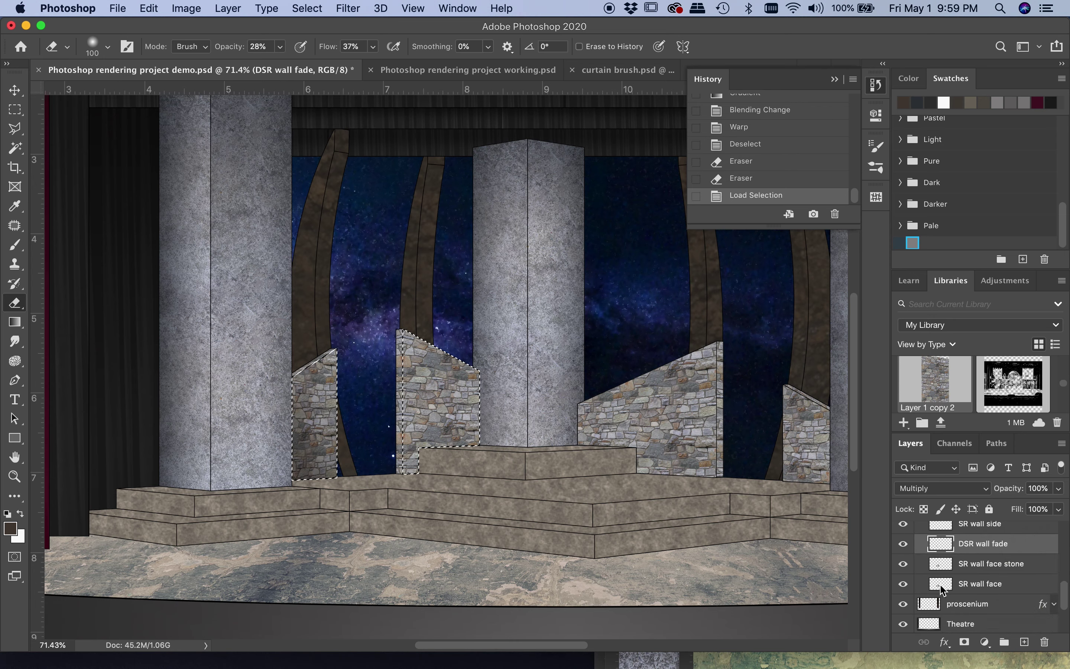
Trim the far-left wall from the selection and shade it on a Multiply 'USR wall fade' gradient layer.
left_click(16, 111)
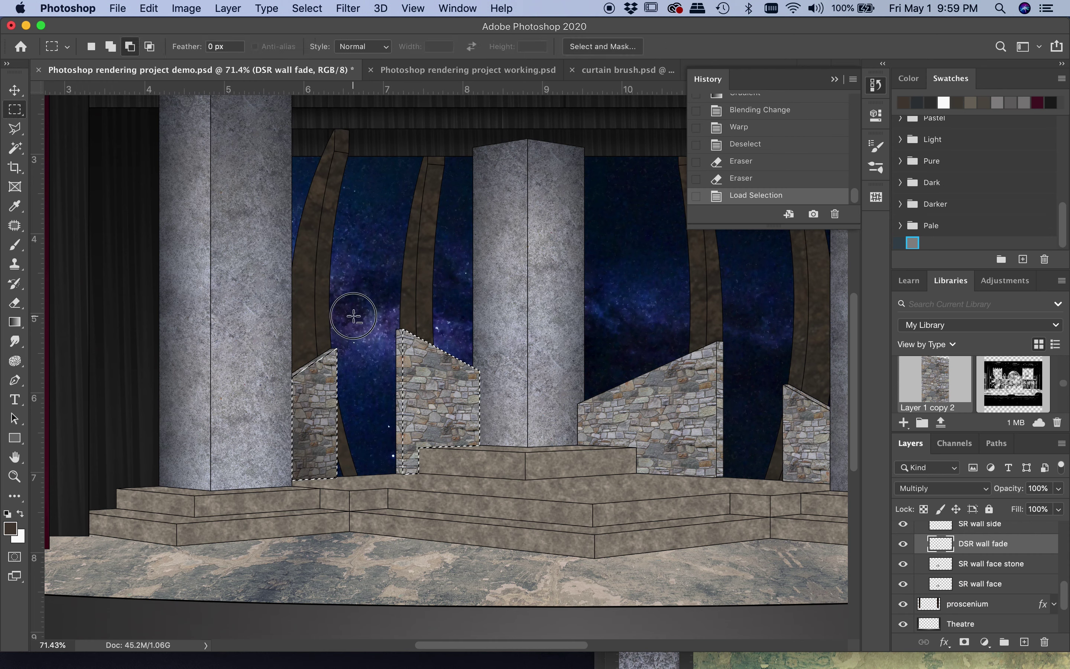
left_click_drag(354, 316, 205, 542)
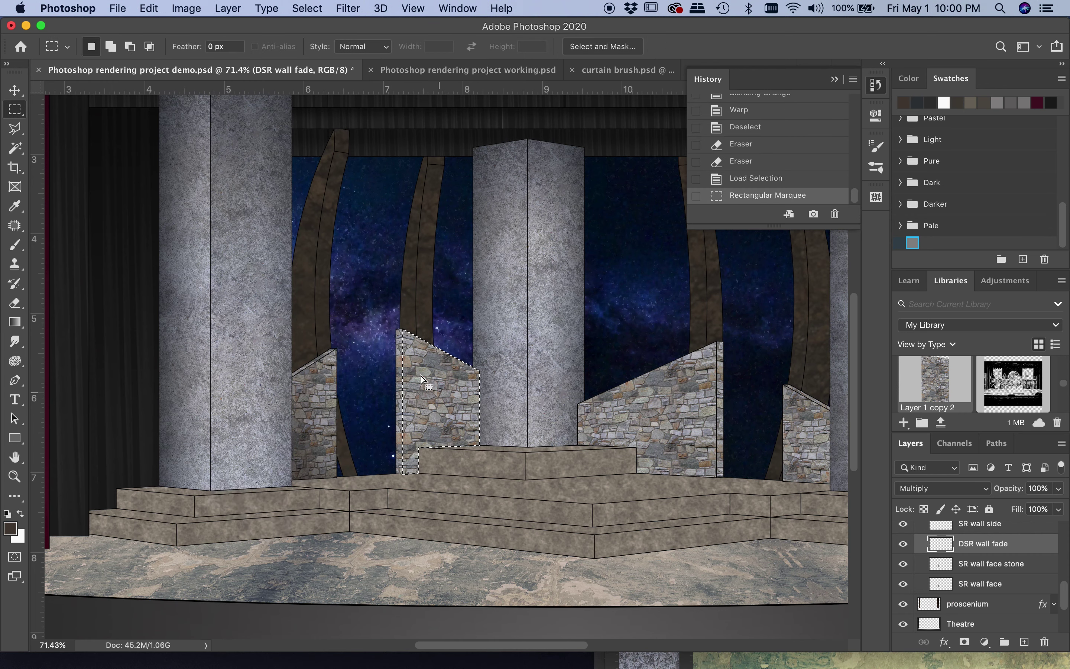
left_click(15, 322)
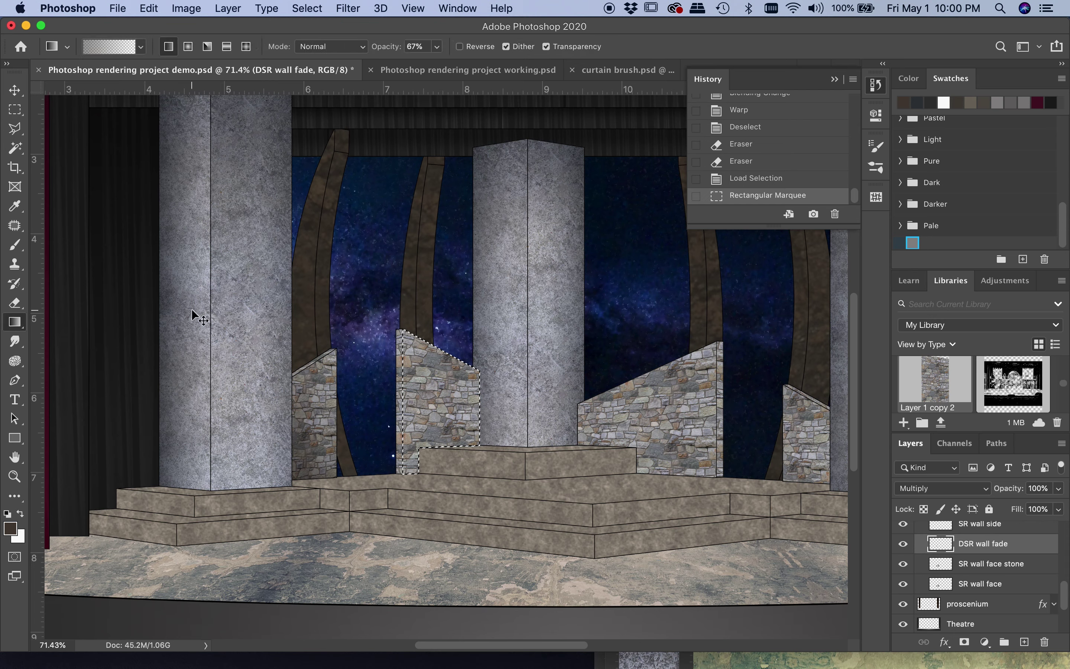
key("super+shift+n")
type("US")
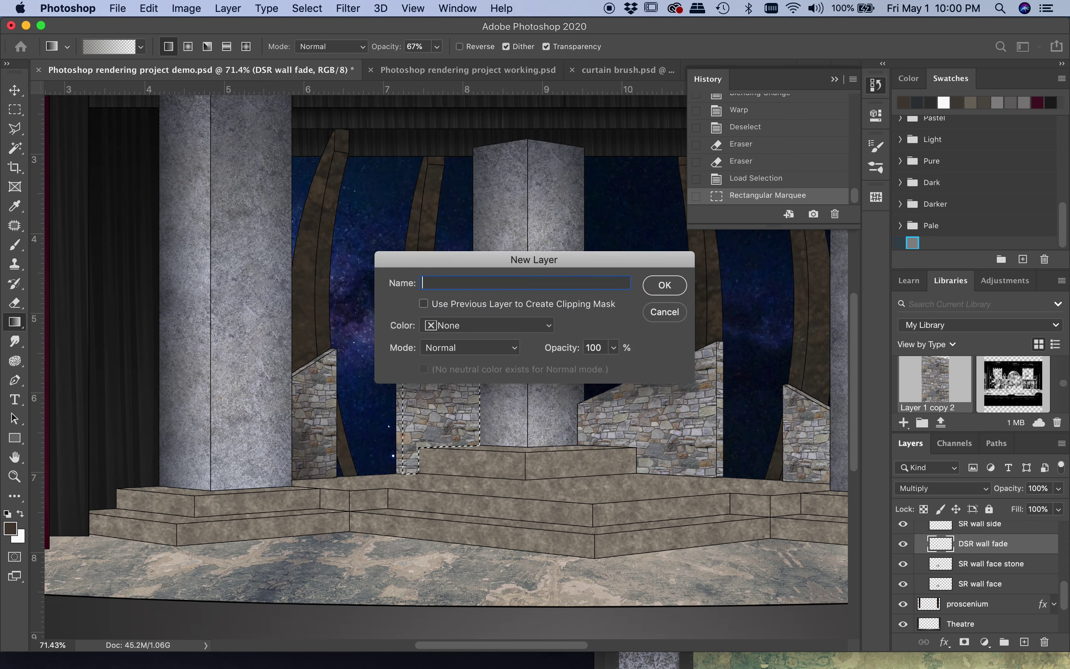
type("R wall fade")
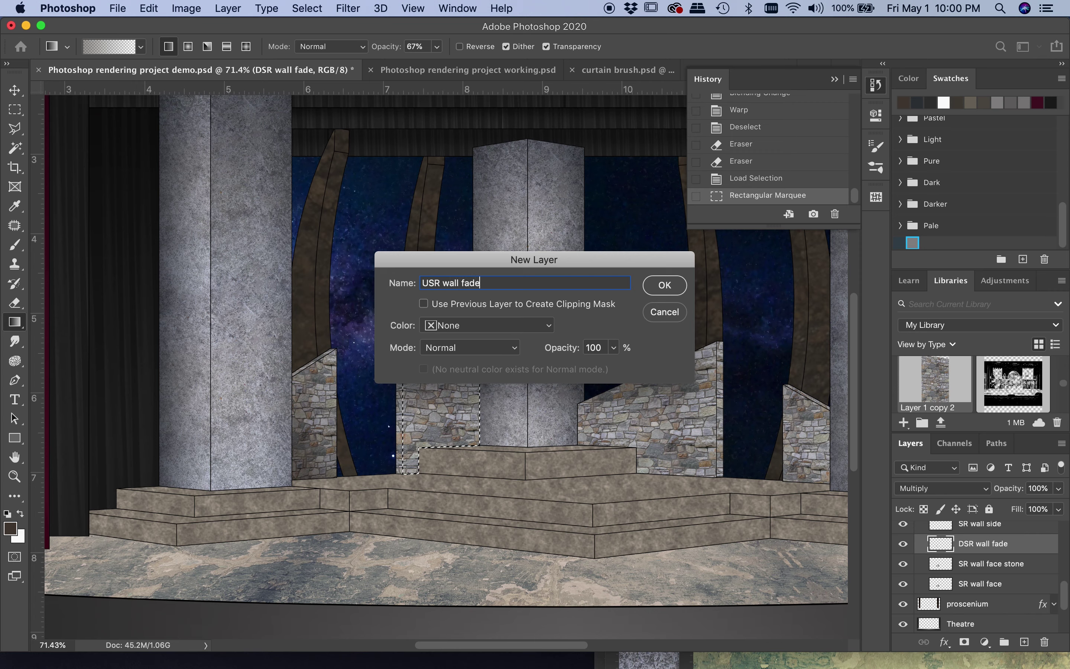
key("Return")
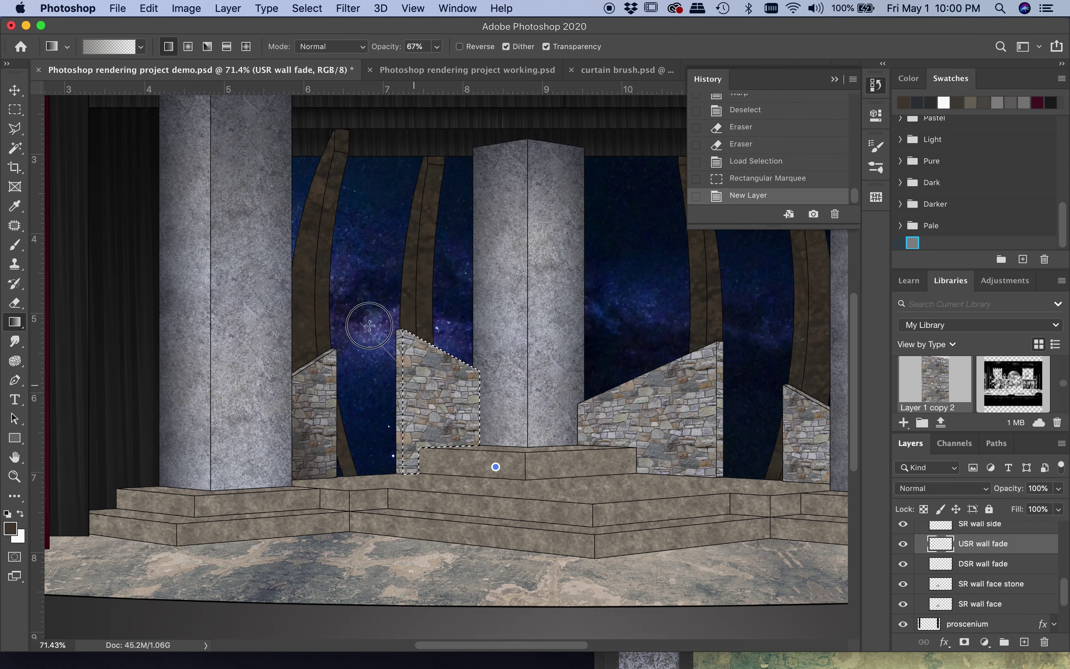
left_click_drag(371, 318, 480, 454)
left_click_drag(449, 408, 407, 411)
left_click_drag(477, 398, 412, 403)
left_click_drag(475, 407, 407, 409)
left_click(929, 488)
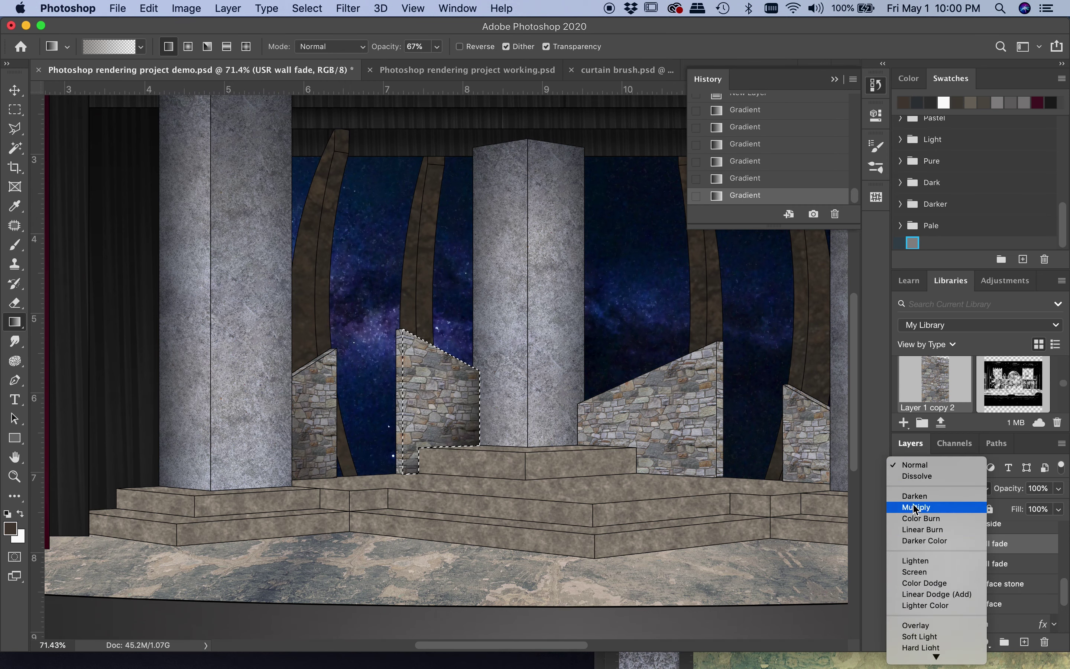
left_click(917, 530)
Switch the DSR wall fade layer to Darken blending and drop the selection.
left_click(1017, 563)
left_click(929, 488)
left_click(914, 476)
key("super+d")
scroll(442, 309, "right", 5)
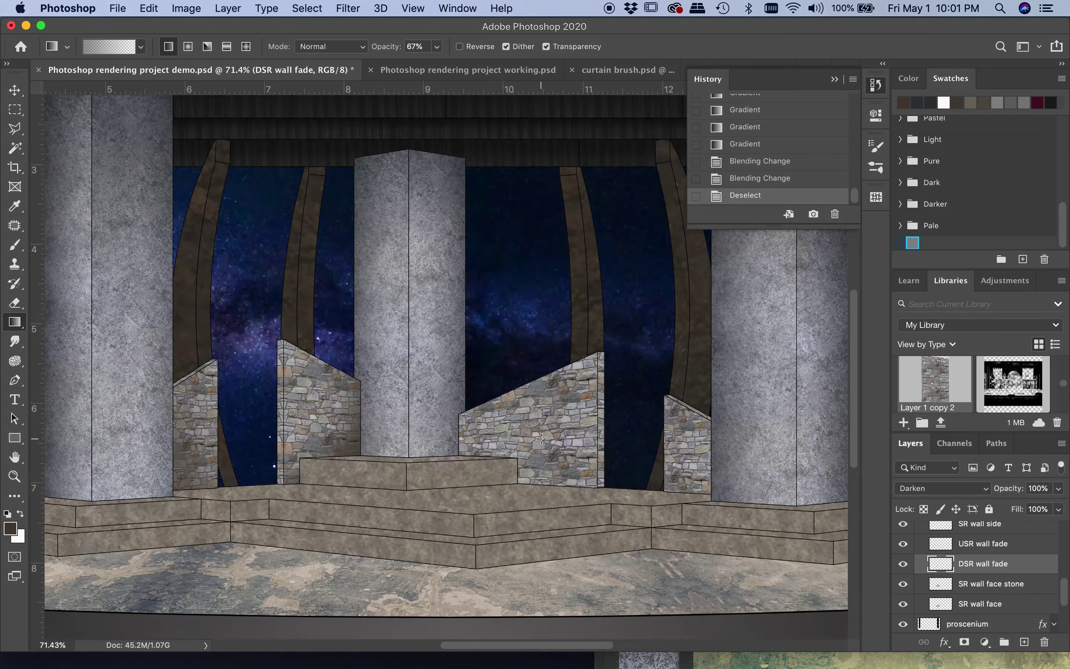
Load the middle-right stone wall (SL wall face) as a selection.
left_click(942, 588, "super")
left_click(941, 606, "super")
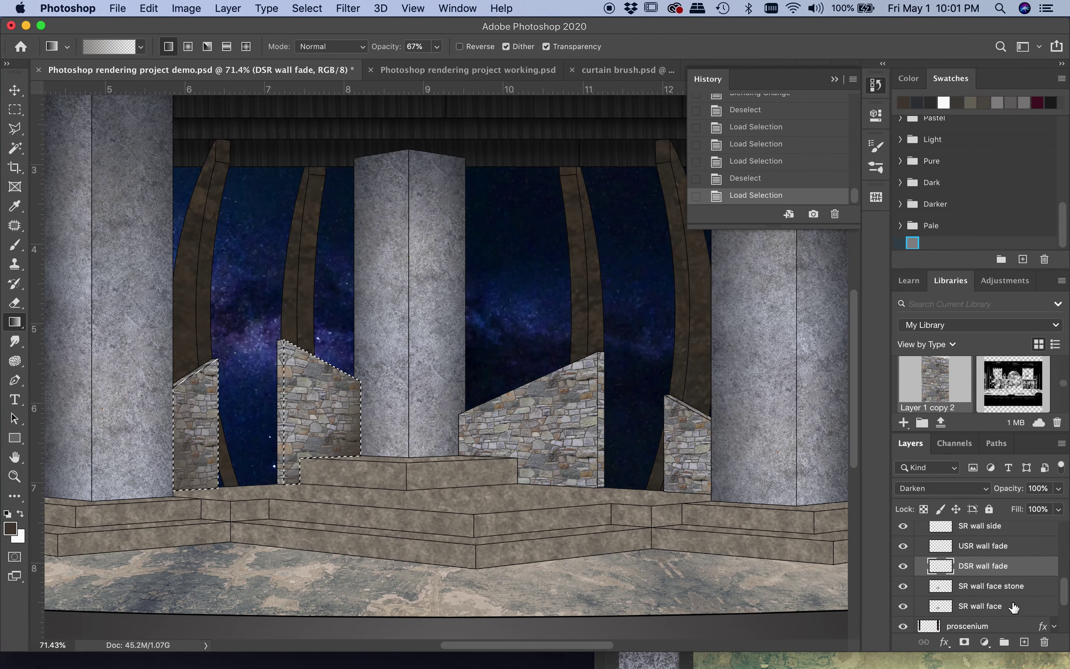
left_click(979, 605)
key("super+d")
scroll(973, 575, "up", 2)
left_click(942, 569, "super")
left_click(942, 570, "super")
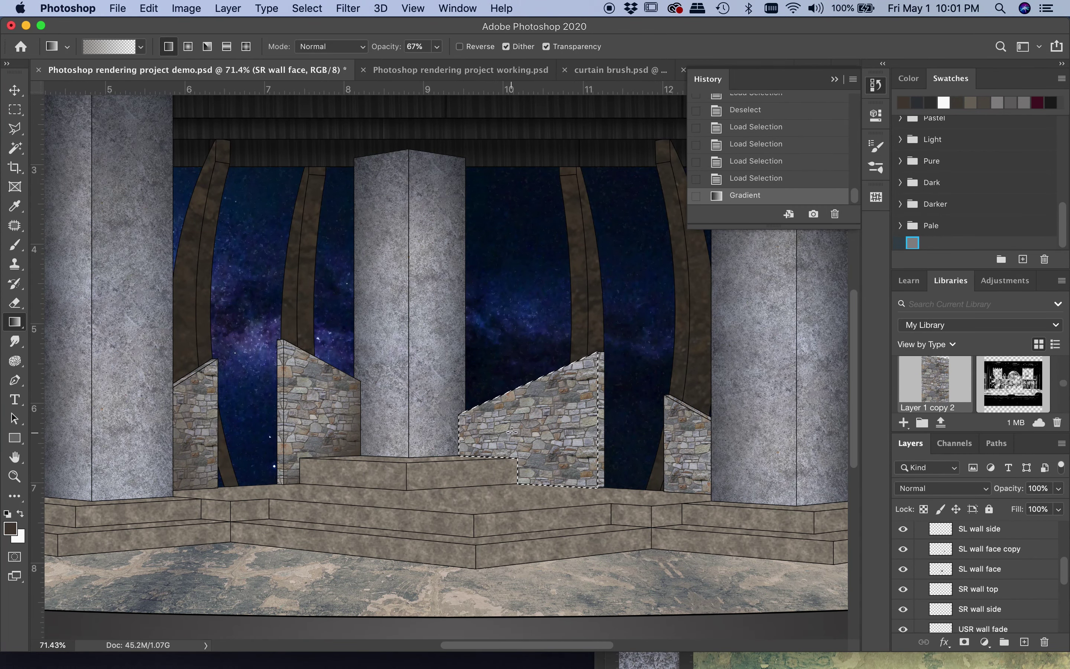
left_click(942, 569)
Shade the middle-right wall on a new 'USL wall fade' layer set to Darken at 85% opacity.
key("shift+super+n")
type("USL wall fade")
key("Return")
left_click_drag(486, 487, 402, 357)
left_click(942, 487)
left_click(928, 524)
left_click_drag(1058, 488, 1047, 508)
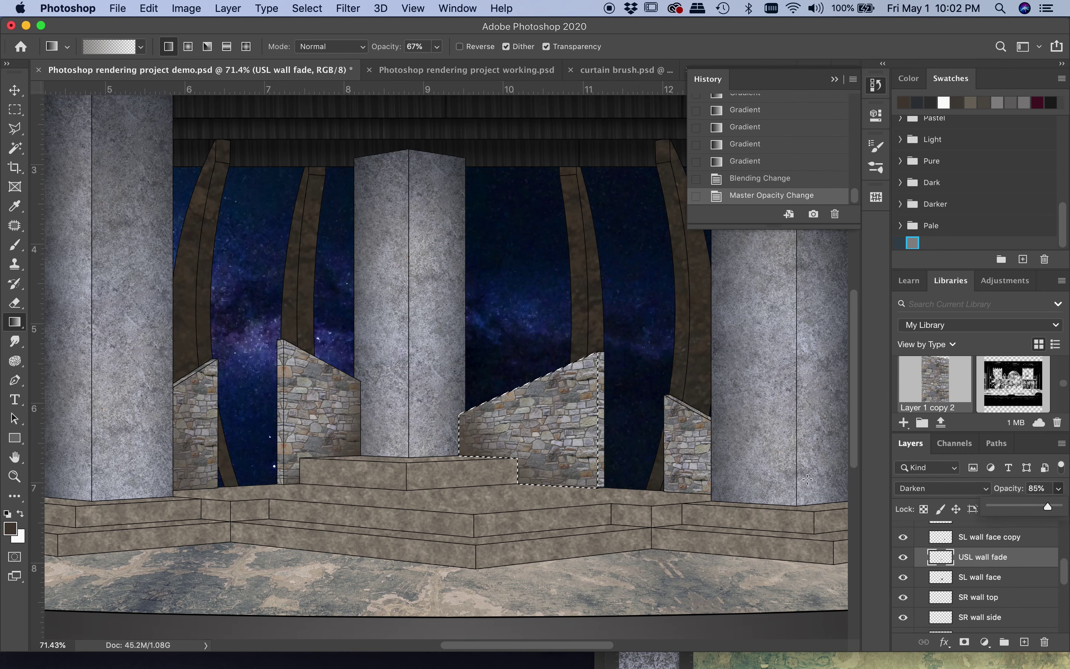
Shade the far-right stone wall with a gradient on a new DSL wall fade layer above SL wall face copy.
left_click(940, 536, "super")
scroll(973, 575, "up", 1)
key("shift+super+n")
type("SL++ wall fade")
key("Return")
left_click_drag(986, 581, 1017, 564)
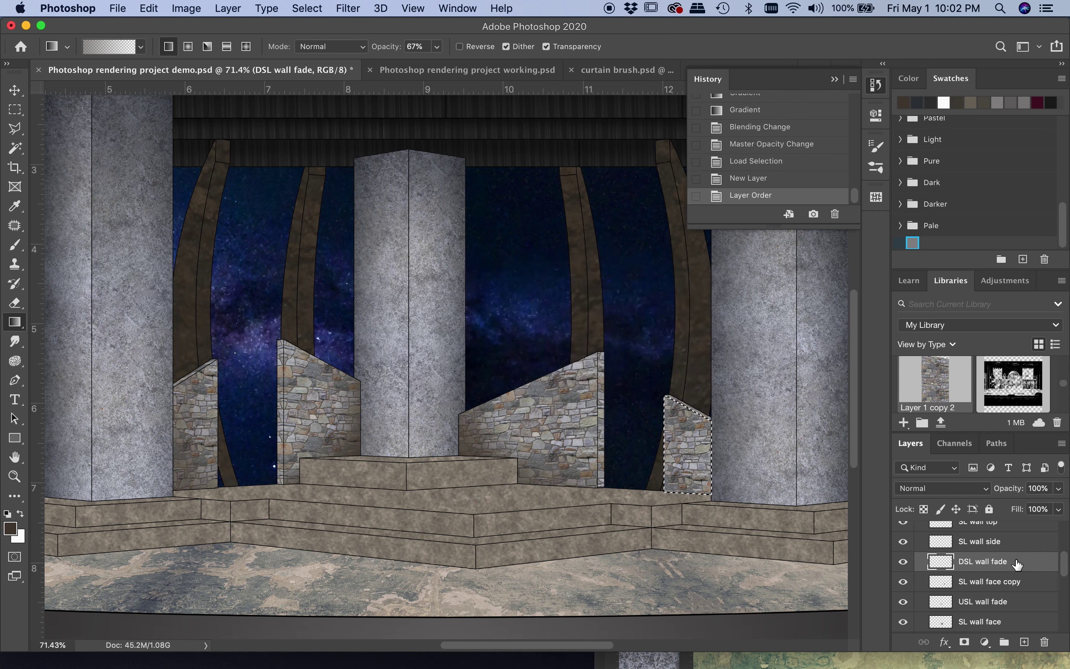
left_click_drag(690, 491, 690, 407)
left_click_drag(708, 509, 690, 412)
left_click_drag(707, 508, 712, 520)
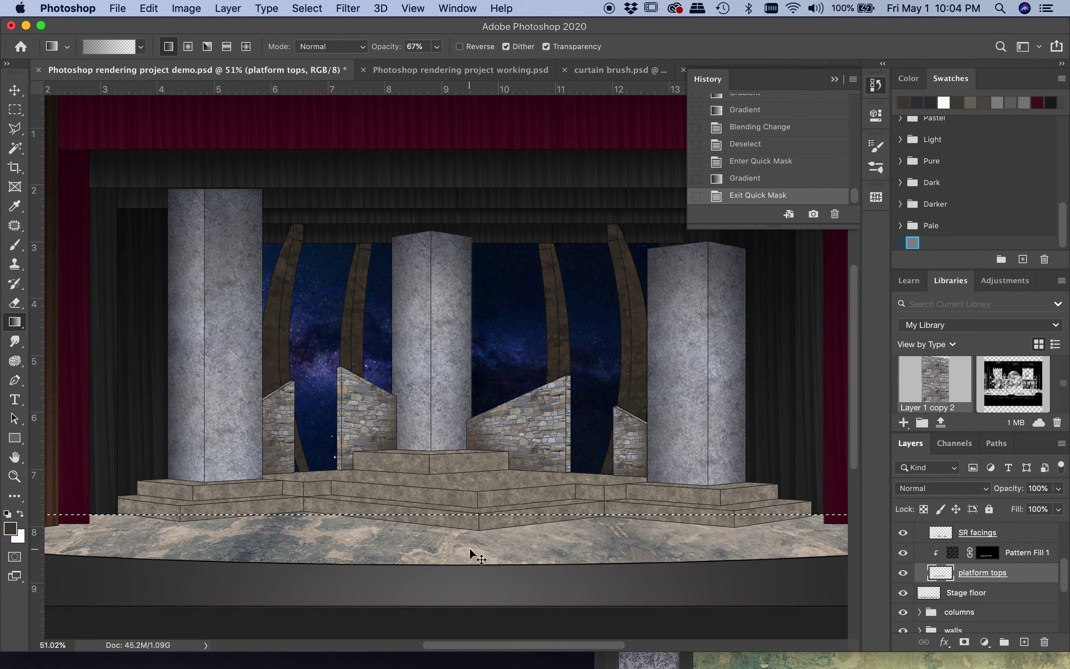
key("super+d")
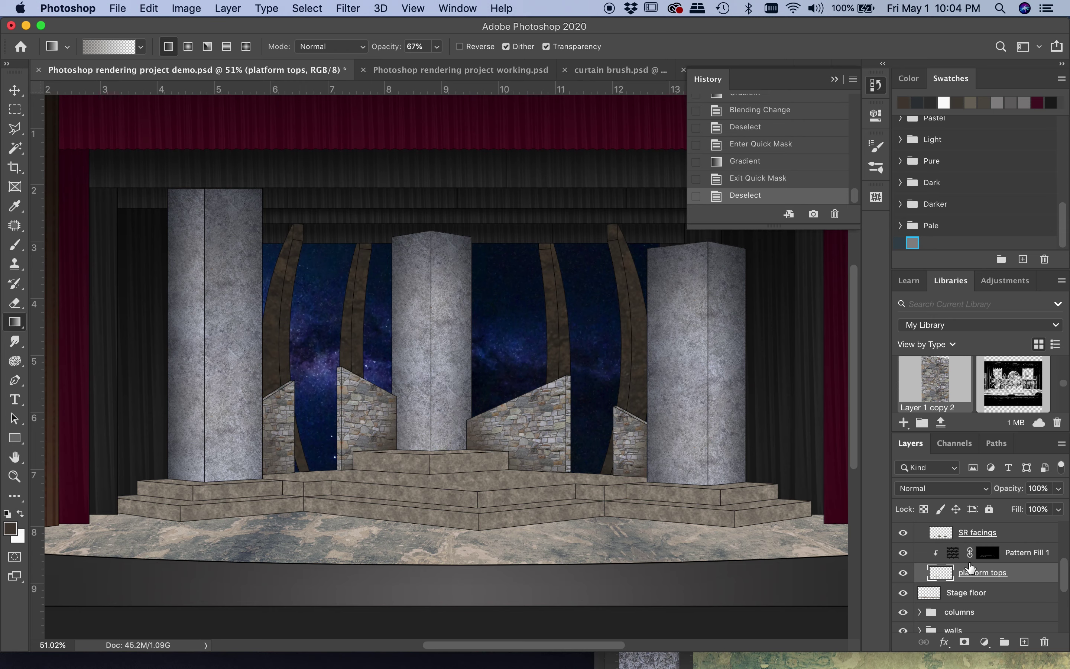
Load the platform tops selection and subtract the lower platforms with a rectangular marquee, then zoom in.
left_click(941, 573, "super")
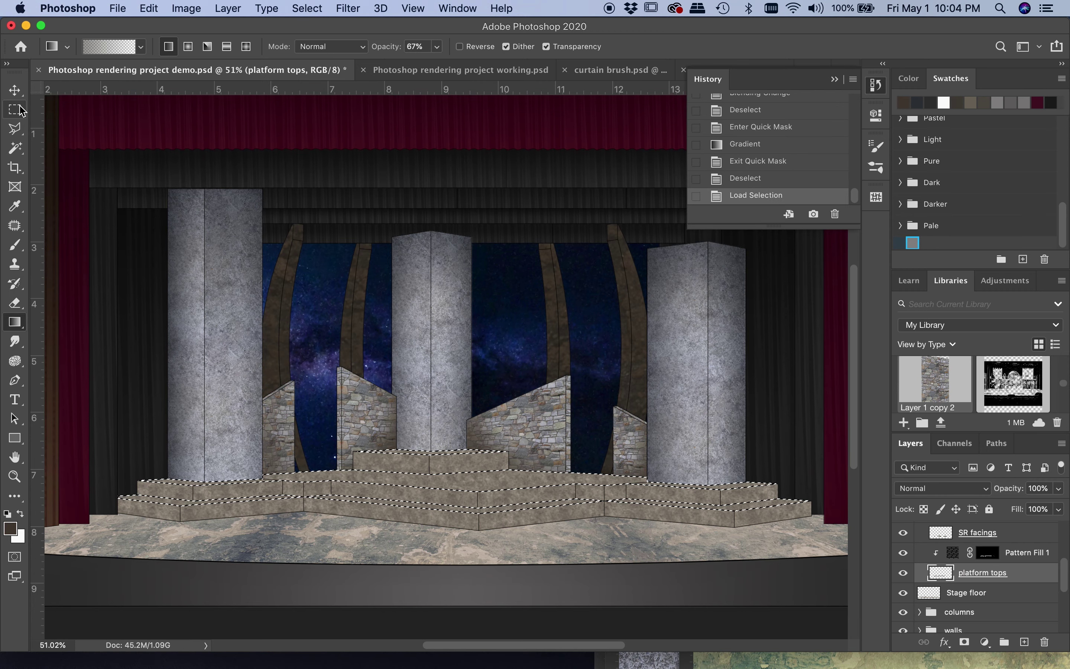
key("m")
key("shift")
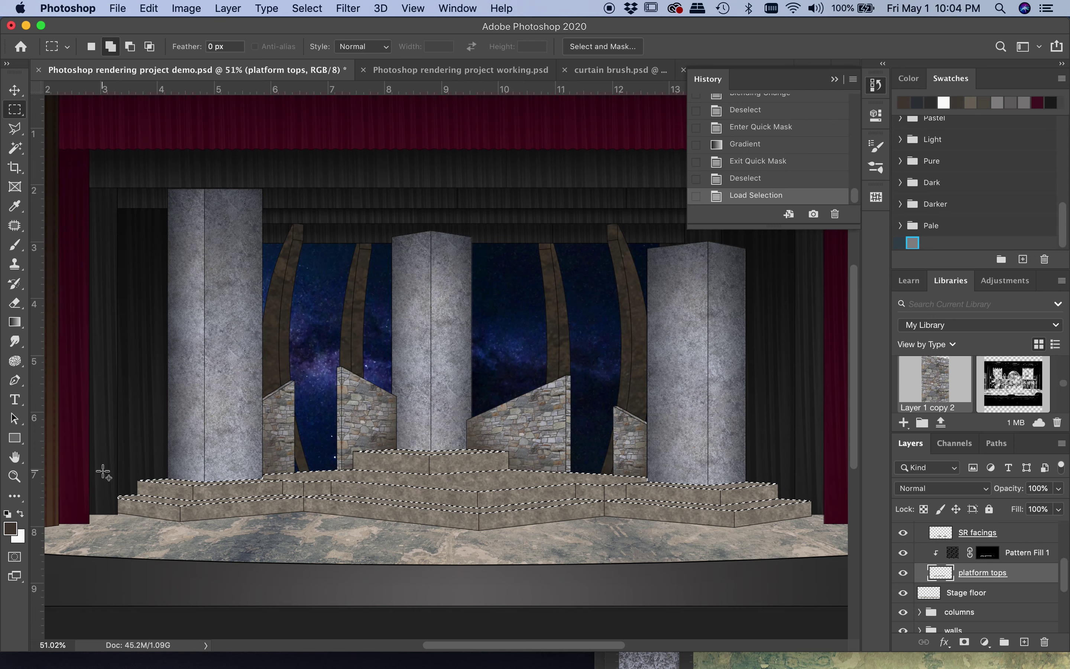
left_click_drag(109, 530, 814, 468)
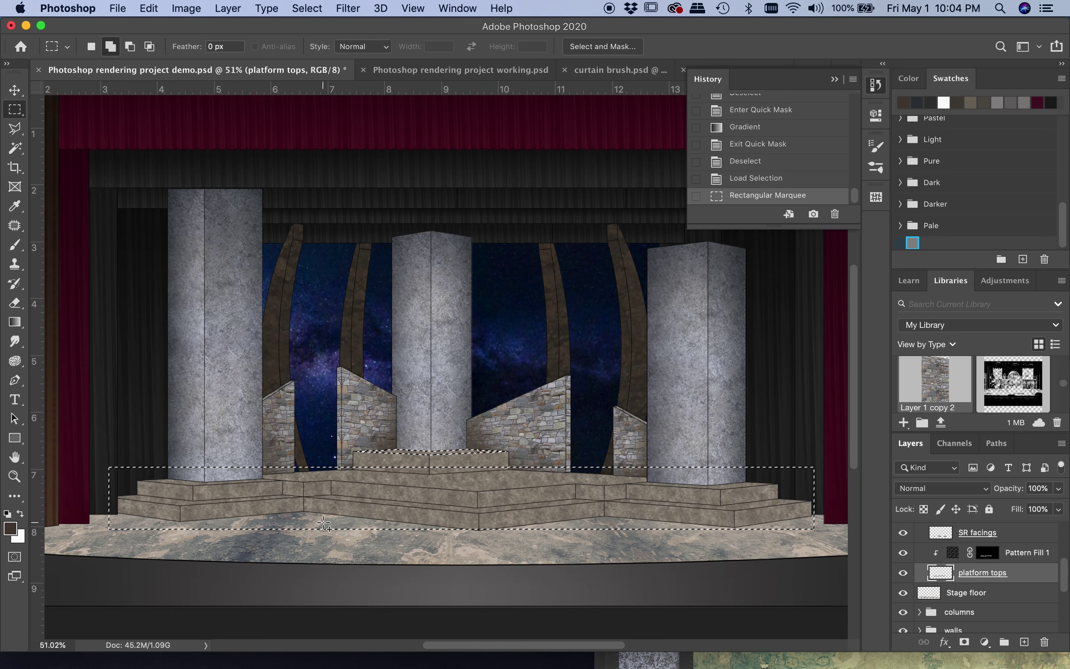
key("super+z")
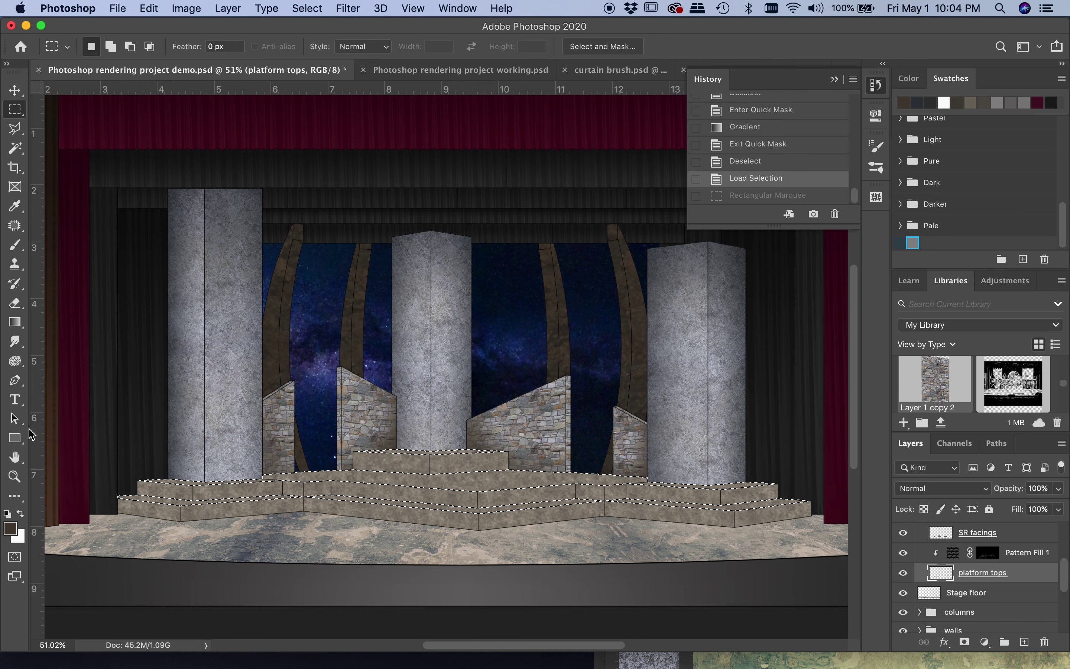
left_click_drag(94, 533, 822, 466)
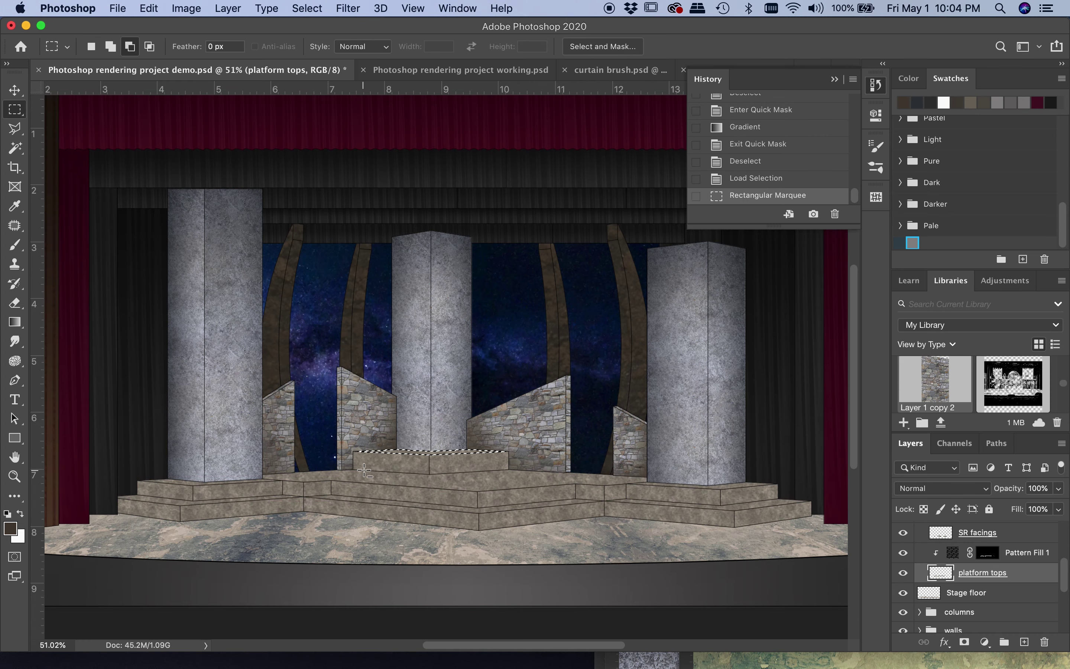
scroll(363, 470, "up", 3)
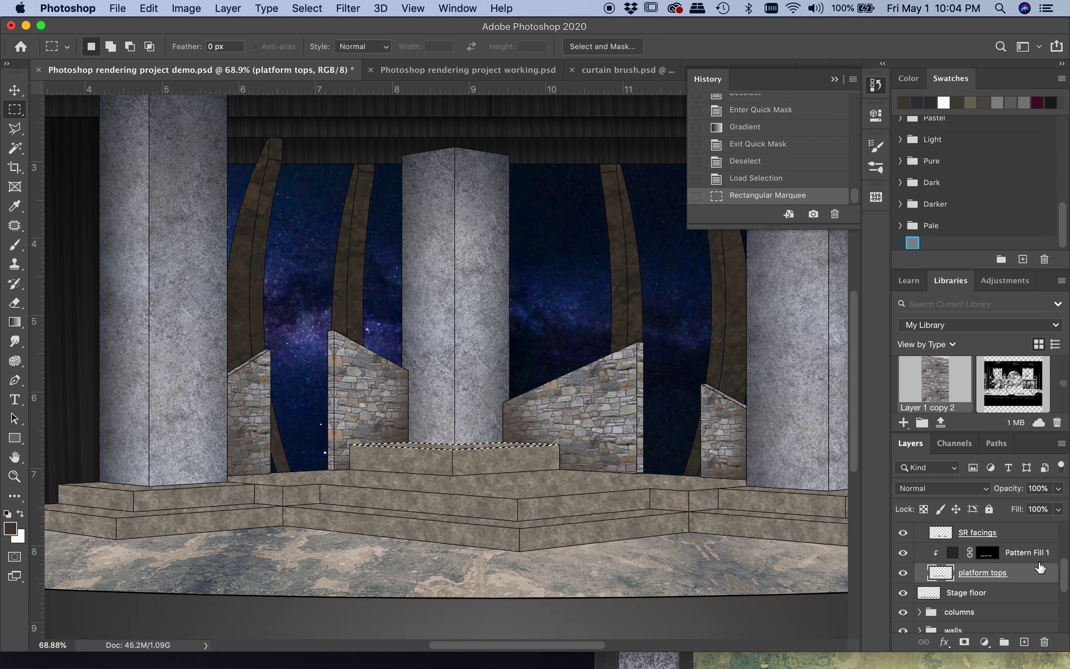
scroll(1039, 568, "up", 1)
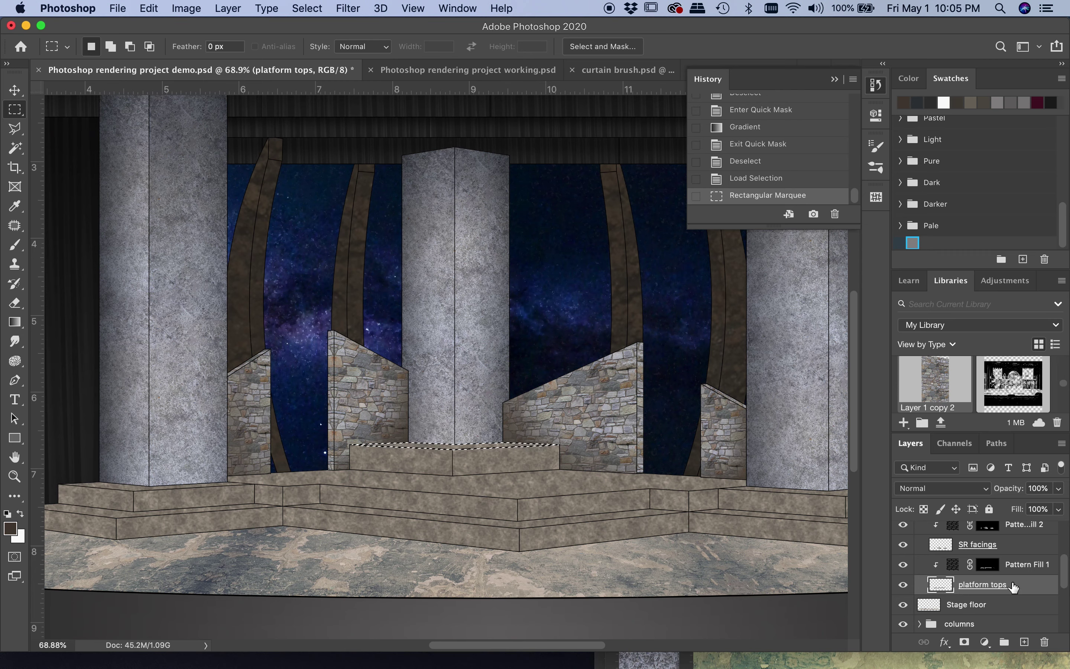
Add a new layer named 'level 3 fade' above Pattern Fill 1, ready for a gradient.
left_click(1031, 565)
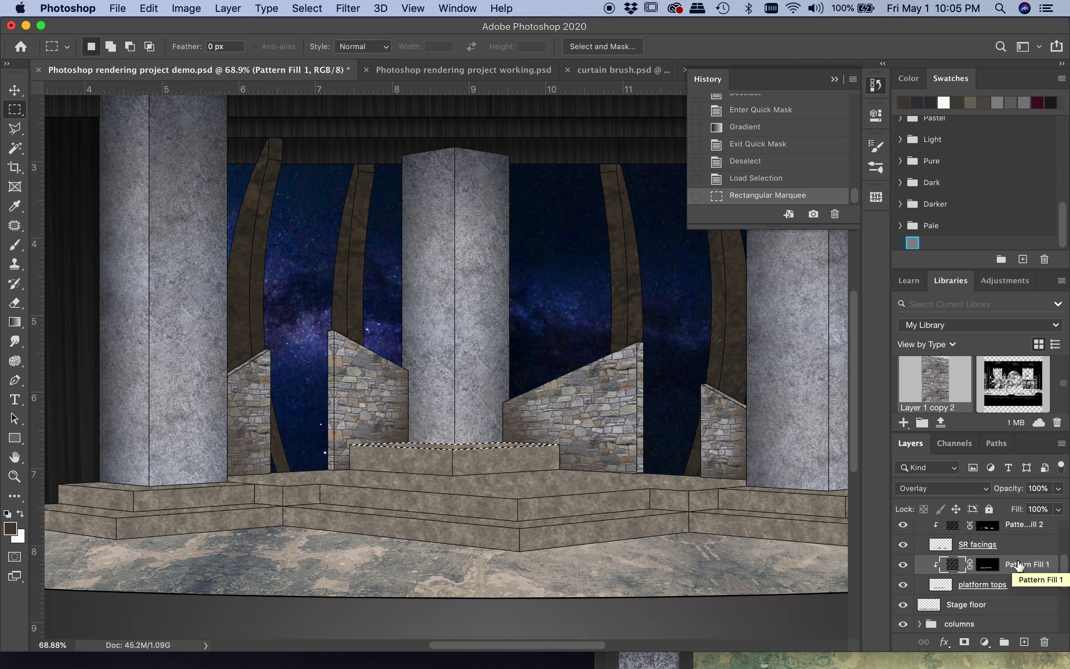
key("super+shift+n")
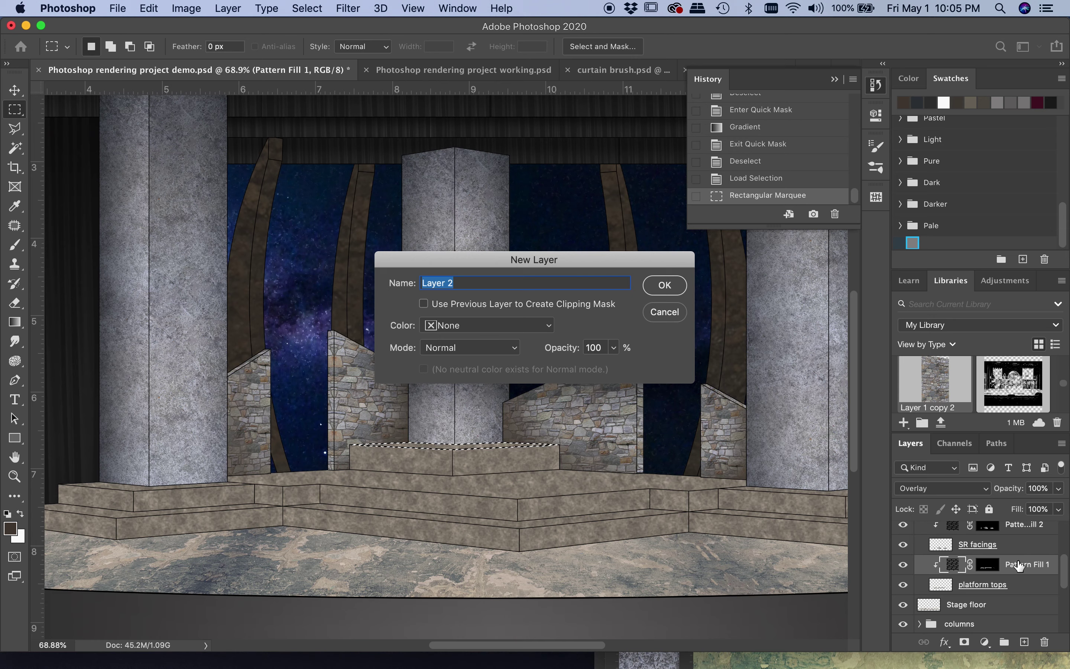
type("level 3 fade")
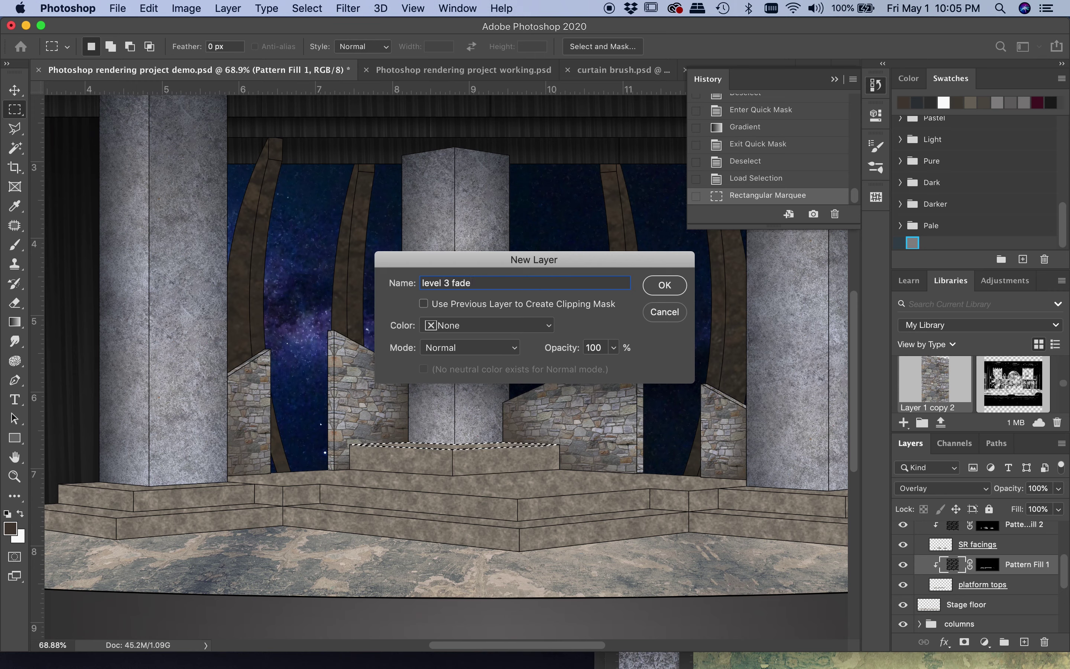
key("Return")
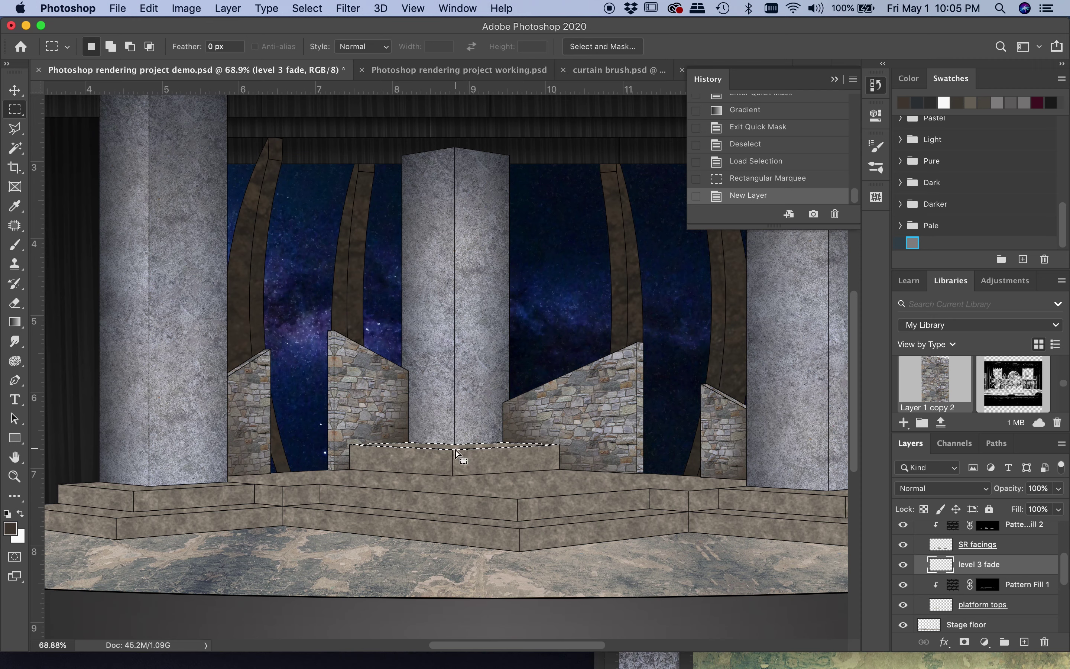
left_click(15, 323)
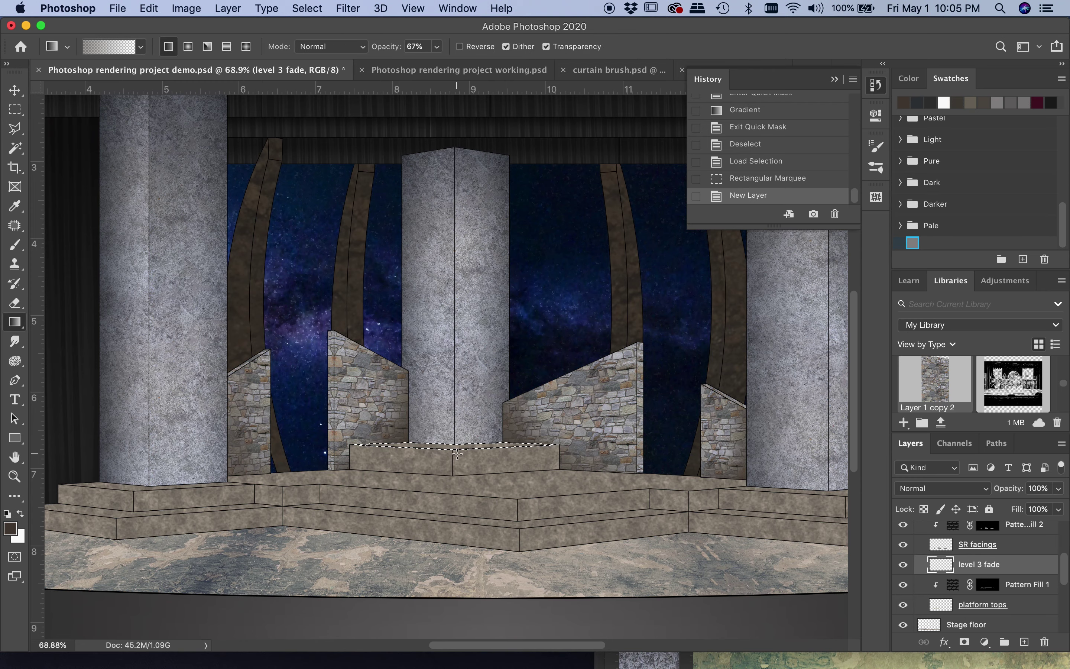
scroll(457, 425, "up", 5)
Draw the fade gradient across the top step face, set level 3 fade to Multiply, and deselect.
left_click_drag(472, 399, 459, 485)
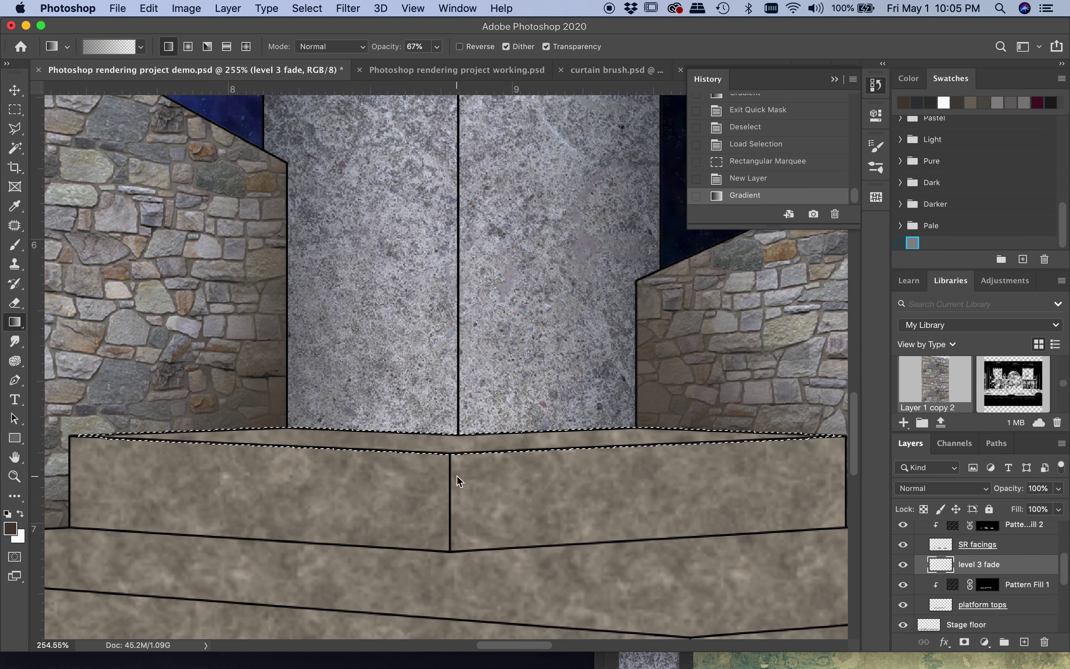
left_click(942, 488)
left_click(924, 535)
key("super+d")
Select the second-level step faces by trimming the reloaded selection with Marquee and Polygonal Lasso.
scroll(434, 442, "down", 5)
key("m")
left_click(940, 565, "super")
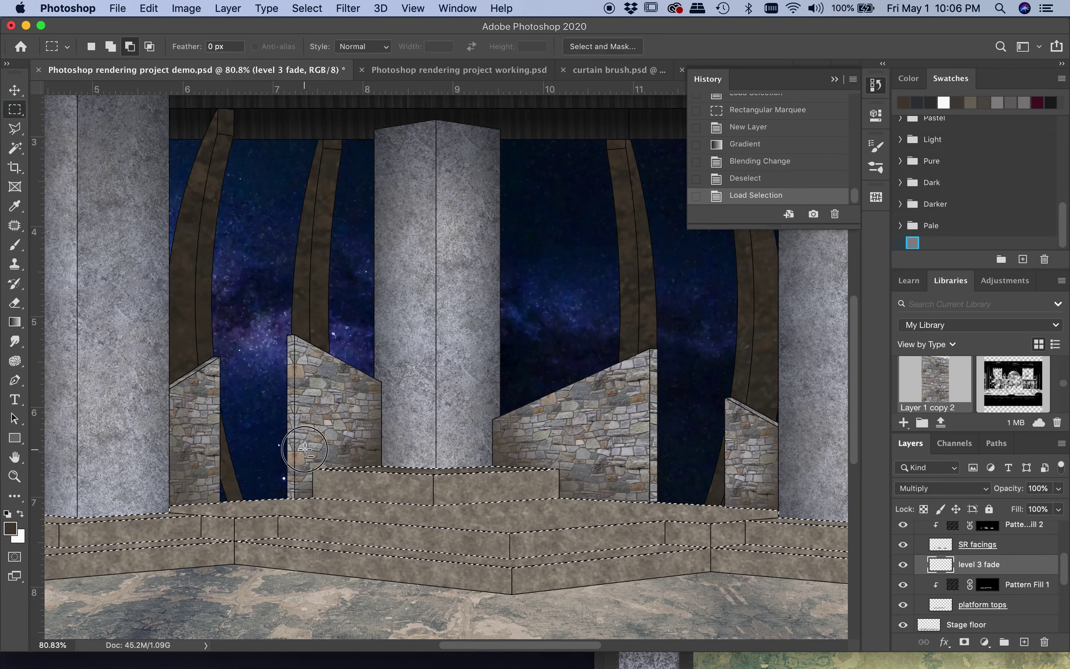
left_click_drag(646, 522, 435, 542)
left_click(14, 148)
left_click(199, 503)
key("super+z")
key("l")
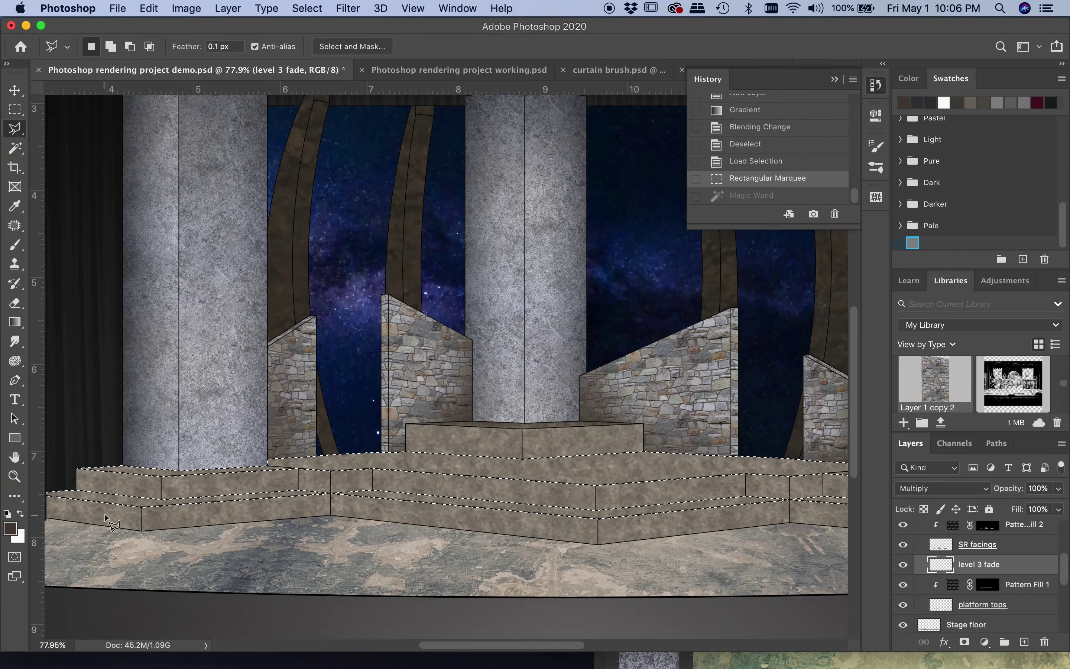
left_click(55, 522)
left_click(57, 487)
left_click(809, 508)
left_click(137, 522)
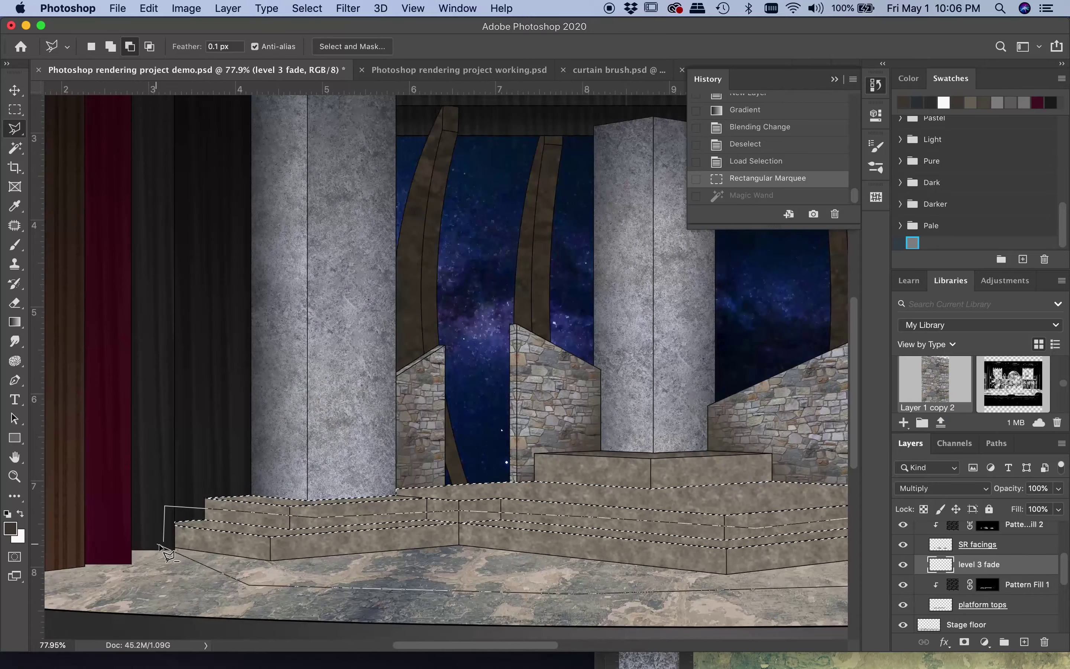
Create a 'level 2 fade' layer, gradient the step faces at 85%, and set it to Multiply.
key("super+shift+n")
type("level 2 fade")
key("Return")
key("g")
left_click_drag(500, 497, 500, 476)
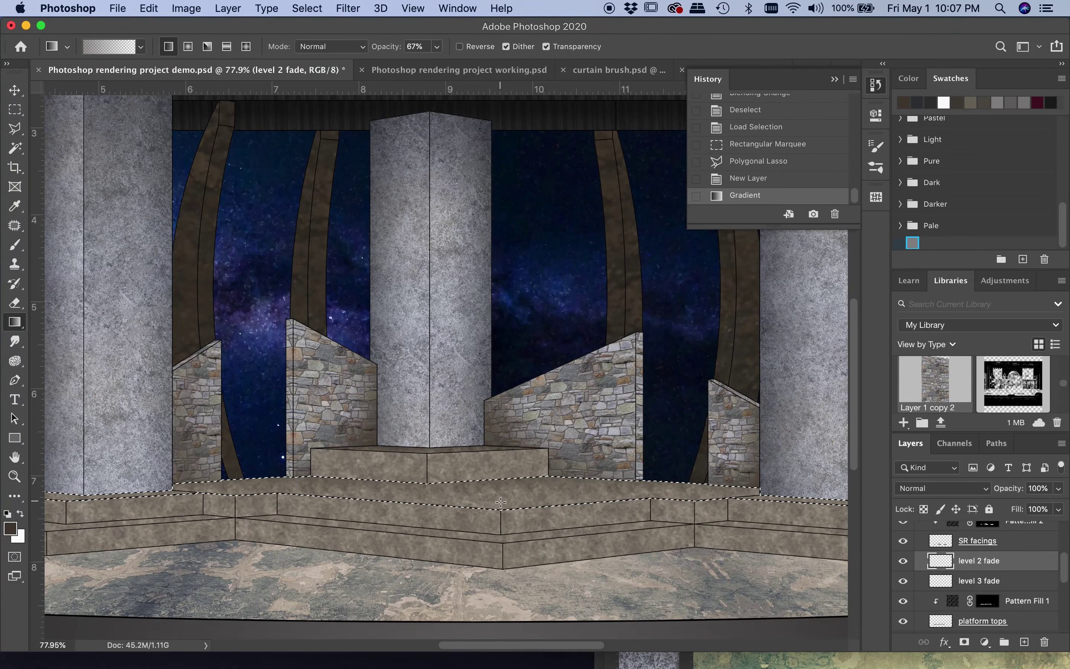
key("super+z")
scroll(499, 447, "left", 2)
left_click_drag(386, 46, 442, 53)
left_click_drag(500, 498, 500, 476)
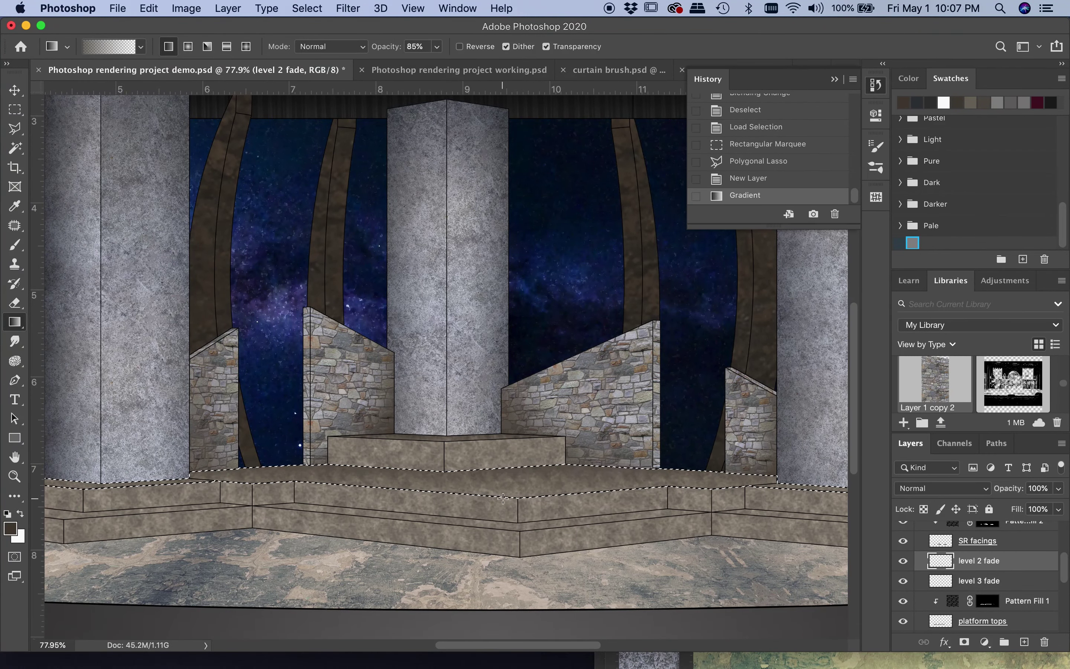
scroll(498, 447, "left", 2)
left_click(942, 488)
left_click(932, 533)
Limit the selection to the lowest step faces with the Rectangular Marquee.
key("m")
mouse_move(336, 442)
left_mouse_down()
mouse_move(370, 425)
mouse_move(424, 434)
left_mouse_up()
scroll(398, 429, "right", 5)
scroll(424, 433, "right", 3)
Add another 'level 3 fade' layer, gradient the lowest step faces, deselect, and set it to Multiply.
key("super+shift+n")
type("level 3 fade")
key("Return")
key("g")
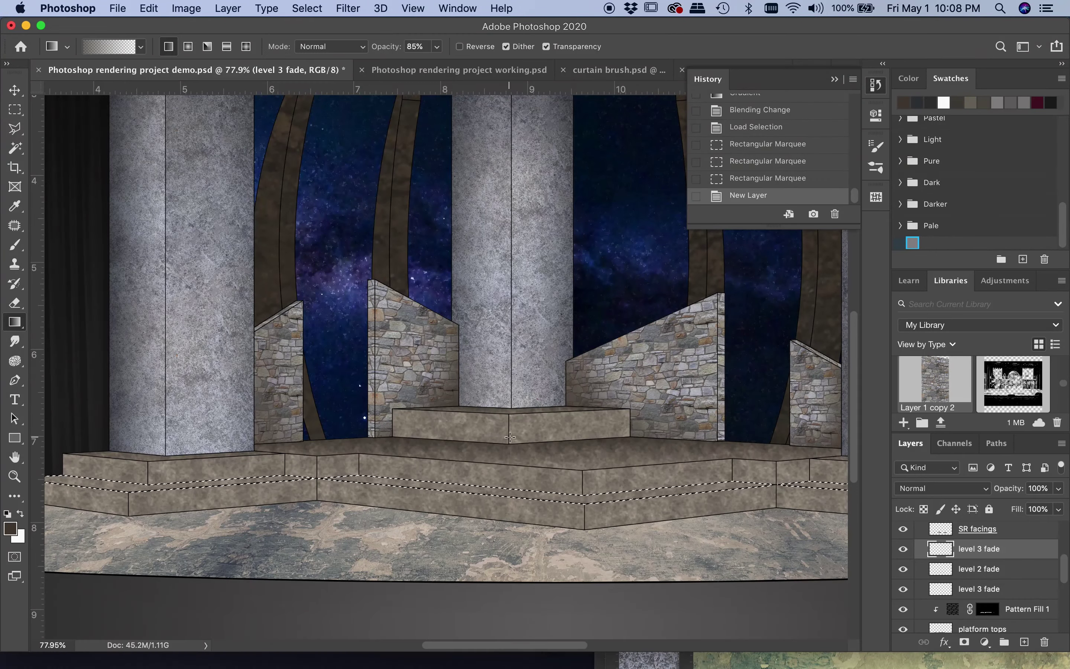
left_click_drag(450, 500, 450, 488)
key("super+d")
scroll(450, 488, "down", 3)
left_click(942, 488)
left_click(932, 533)
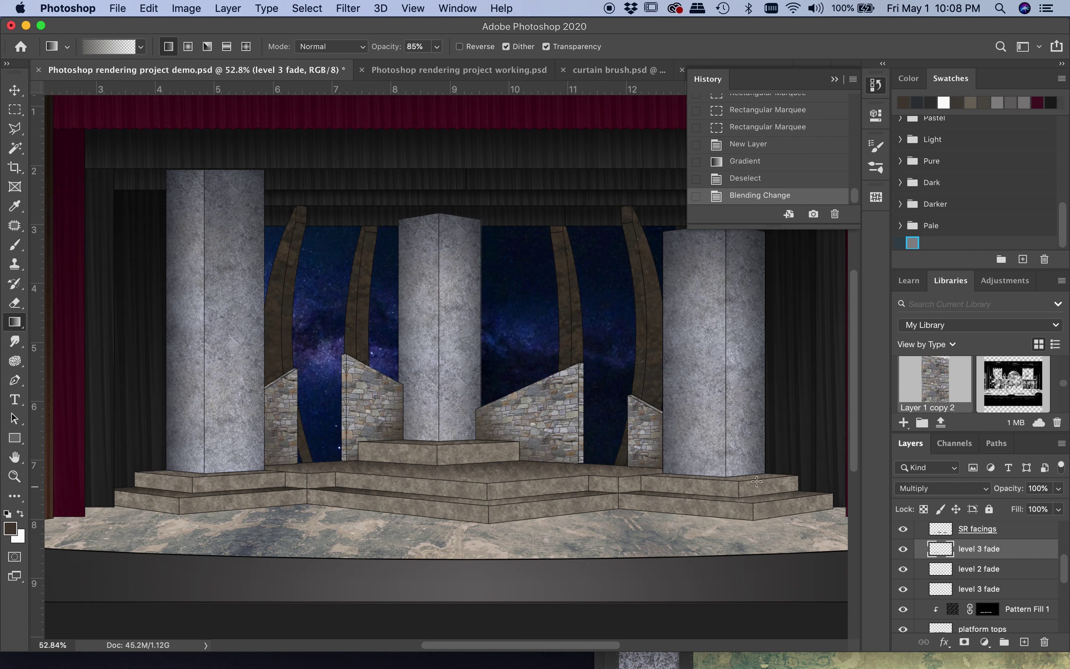
Load the SR facings shapes as a selection and add an empty 'SR facing shade' layer above Pattern Fill 2.
scroll(1019, 561, "up", 1)
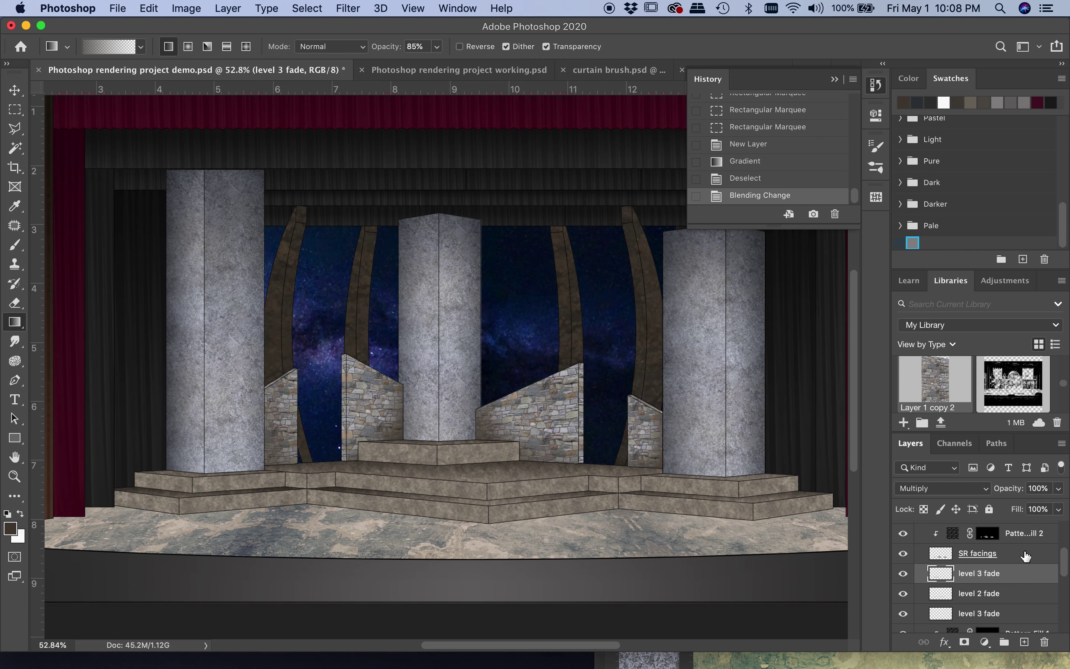
left_click(981, 558)
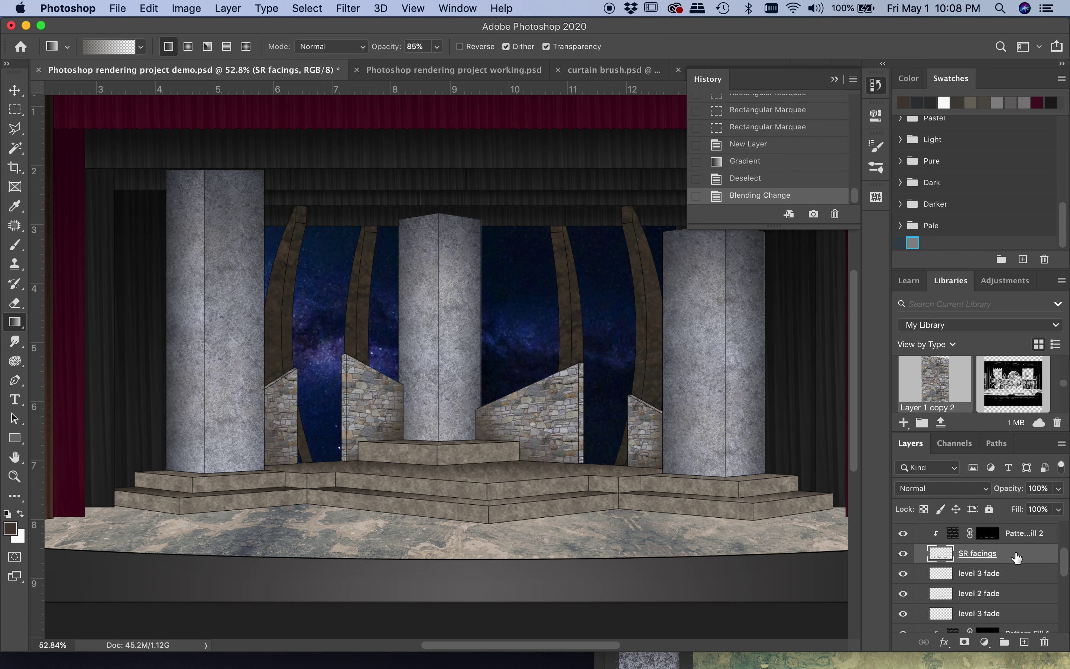
scroll(1017, 558, "up", 2)
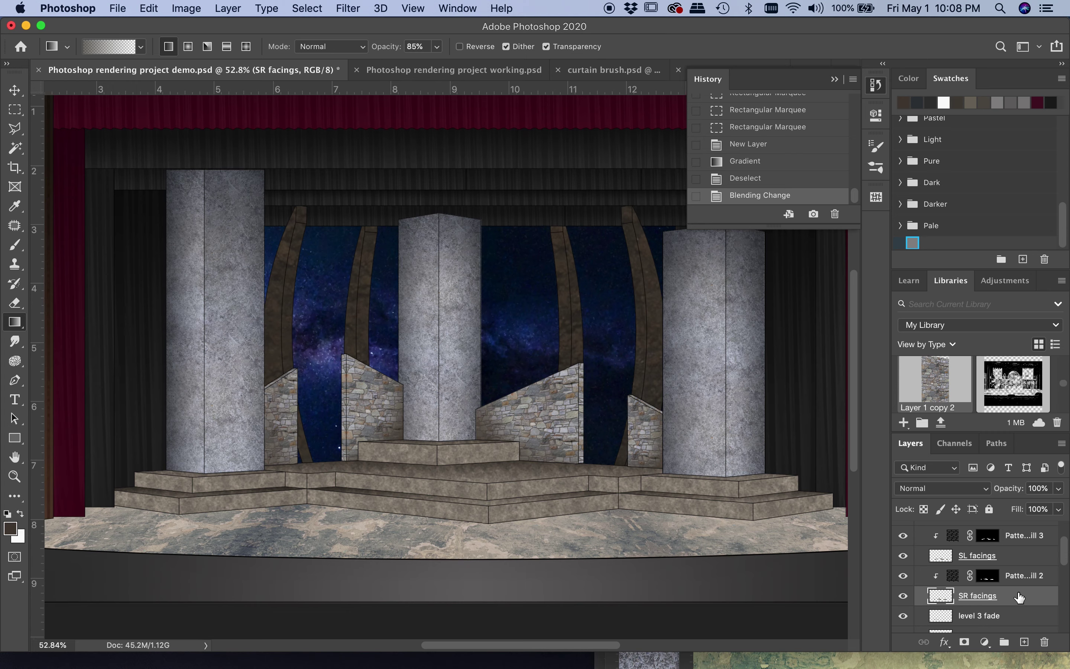
left_click(943, 594, "super")
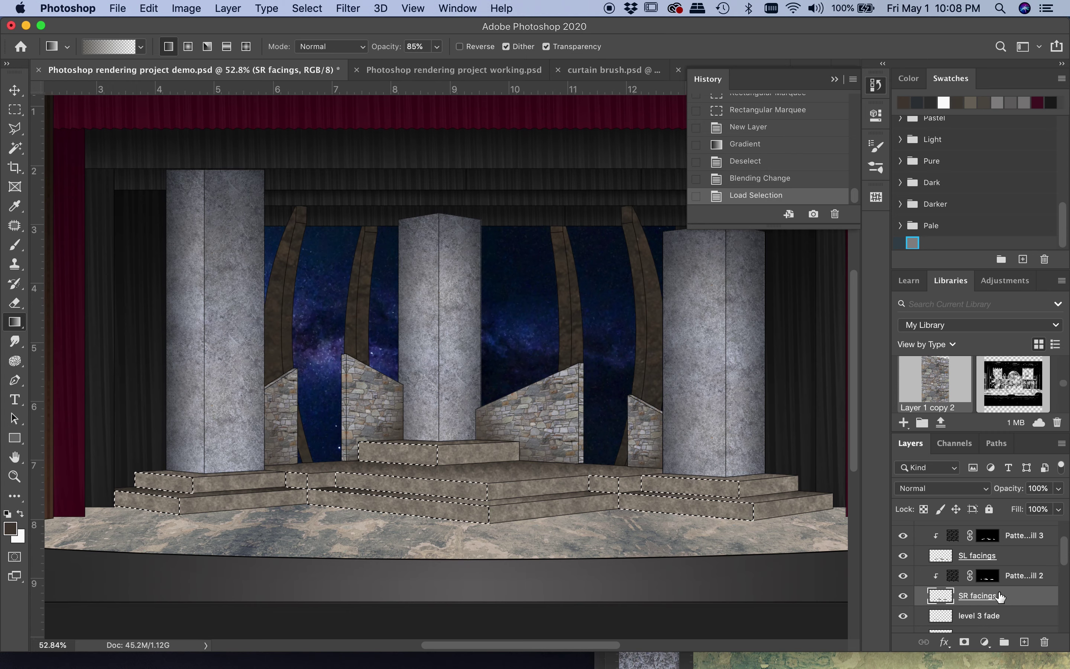
left_click(1029, 576)
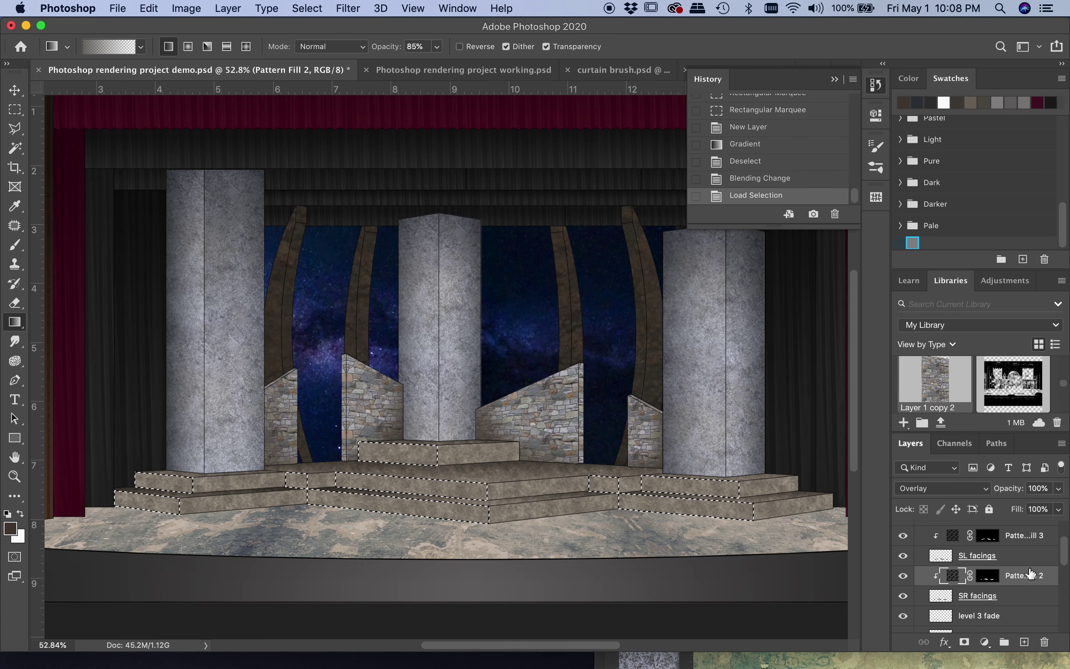
key("super+shift+n")
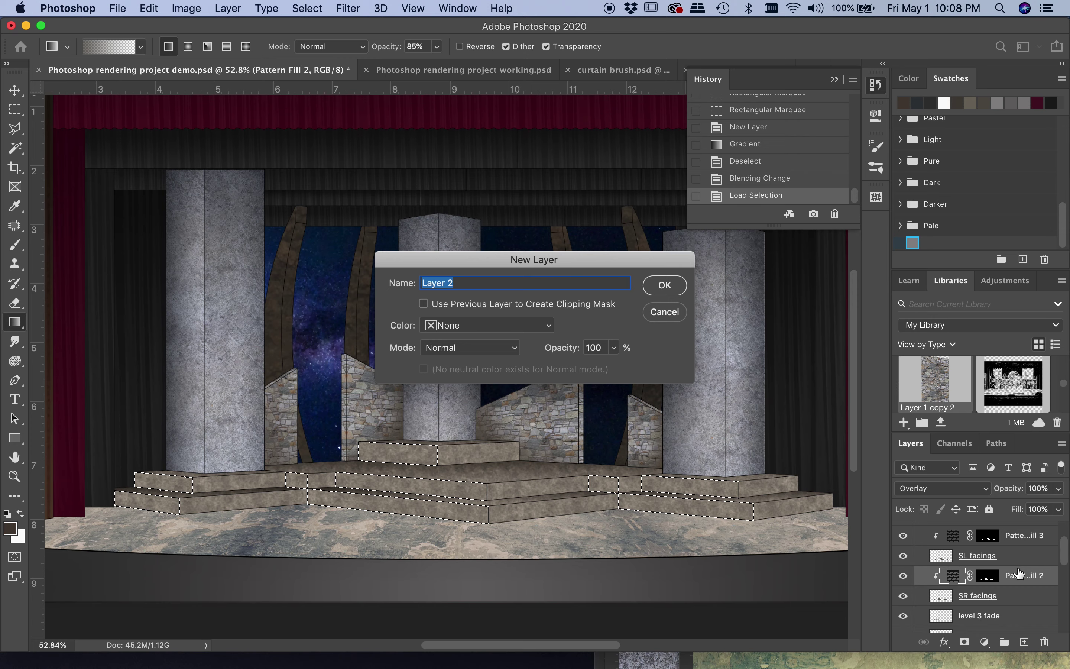
type("SR facing shade")
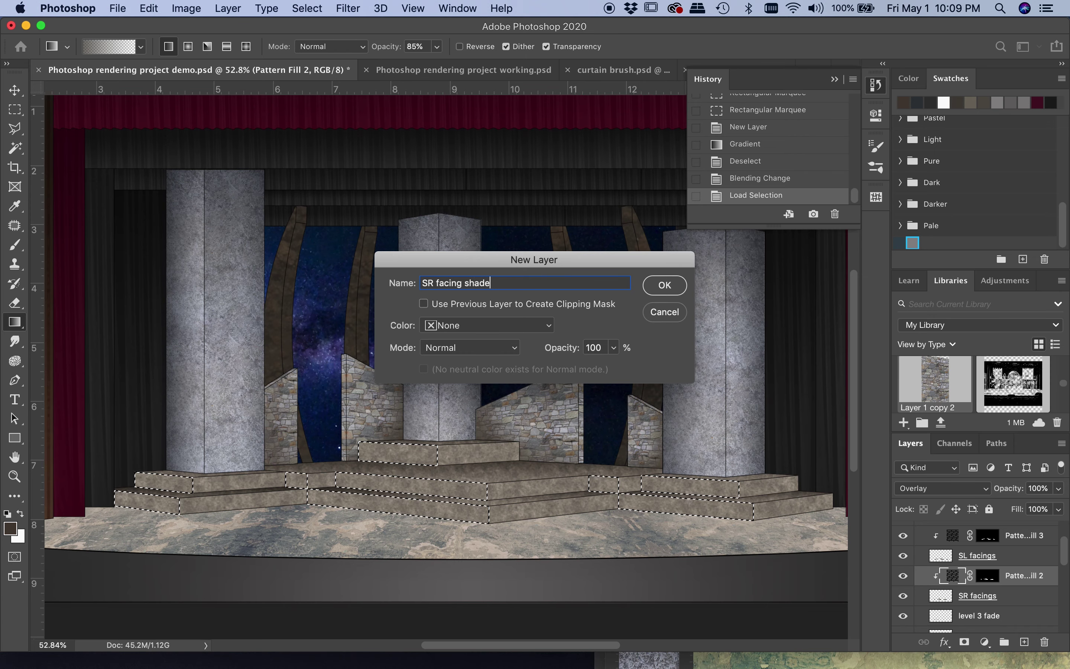
key("Return")
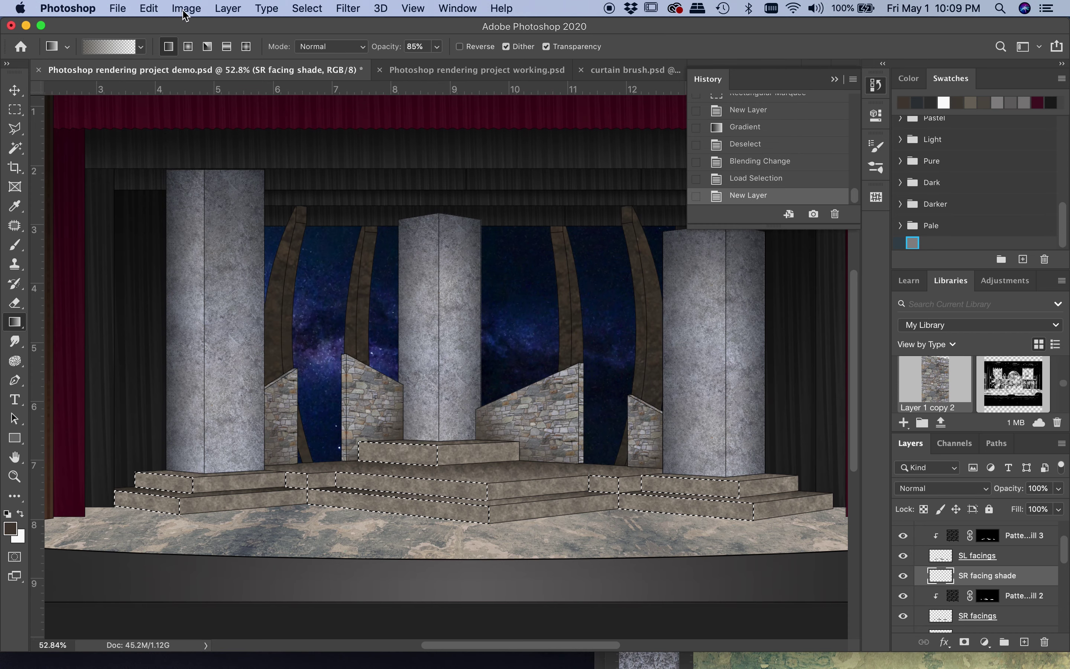
Fill the selected facings with the dark foreground colour and set the layer to Multiply.
left_click(153, 9)
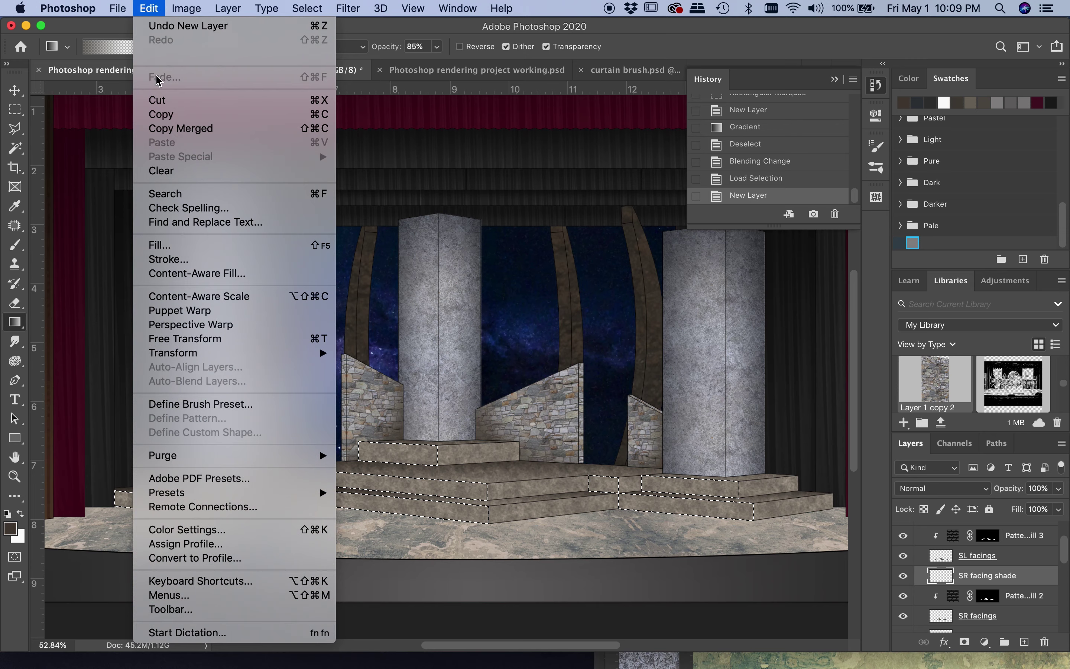
left_click(160, 244)
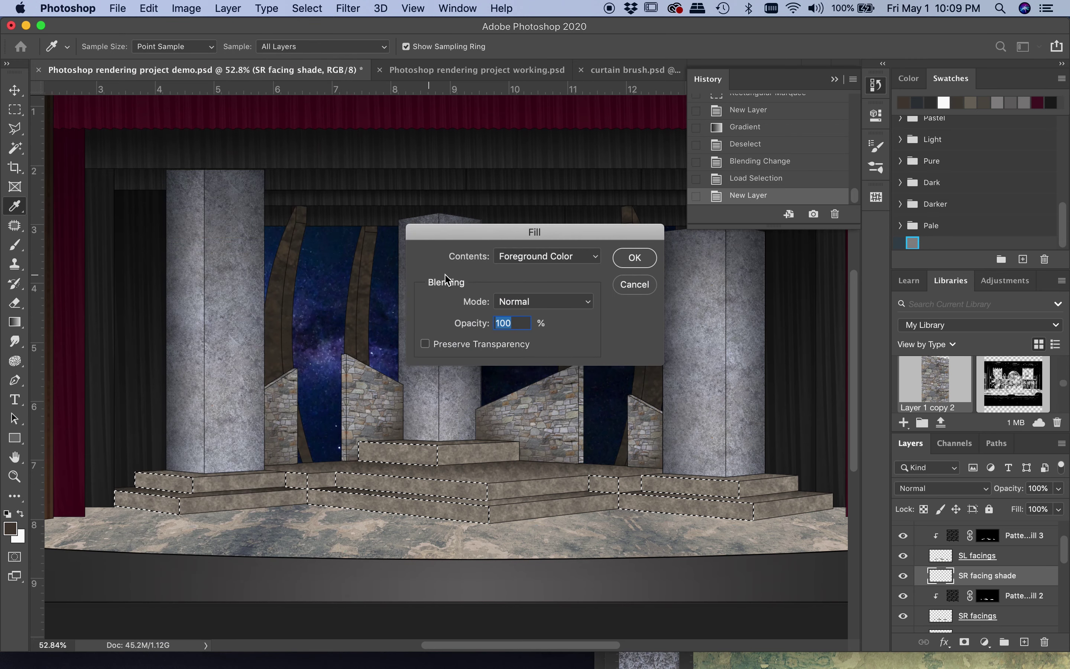
left_click(636, 258)
key("g")
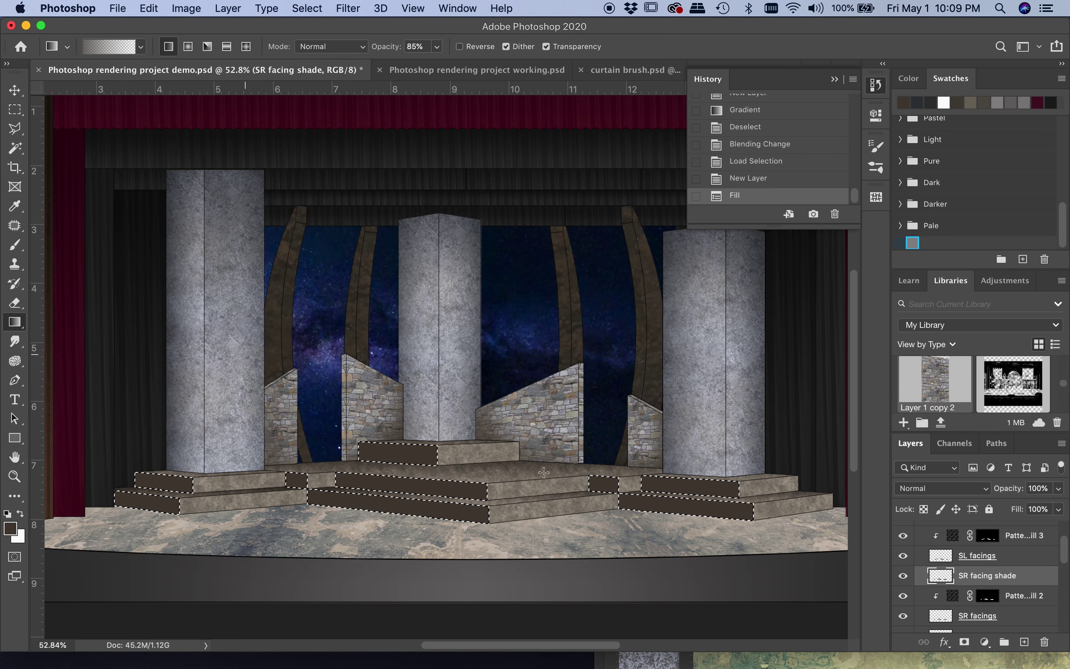
left_click(957, 490)
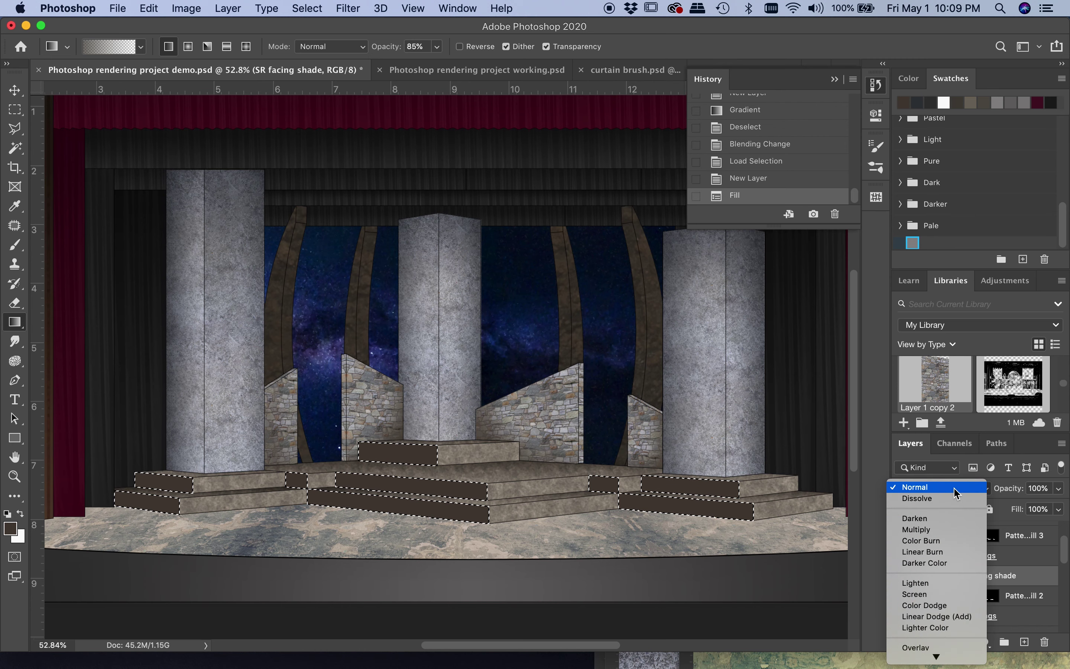
left_click(916, 530)
Deselect and settle the SR facing shade layer's opacity at 39%.
left_click(1058, 488)
left_click_drag(1061, 506, 1013, 515)
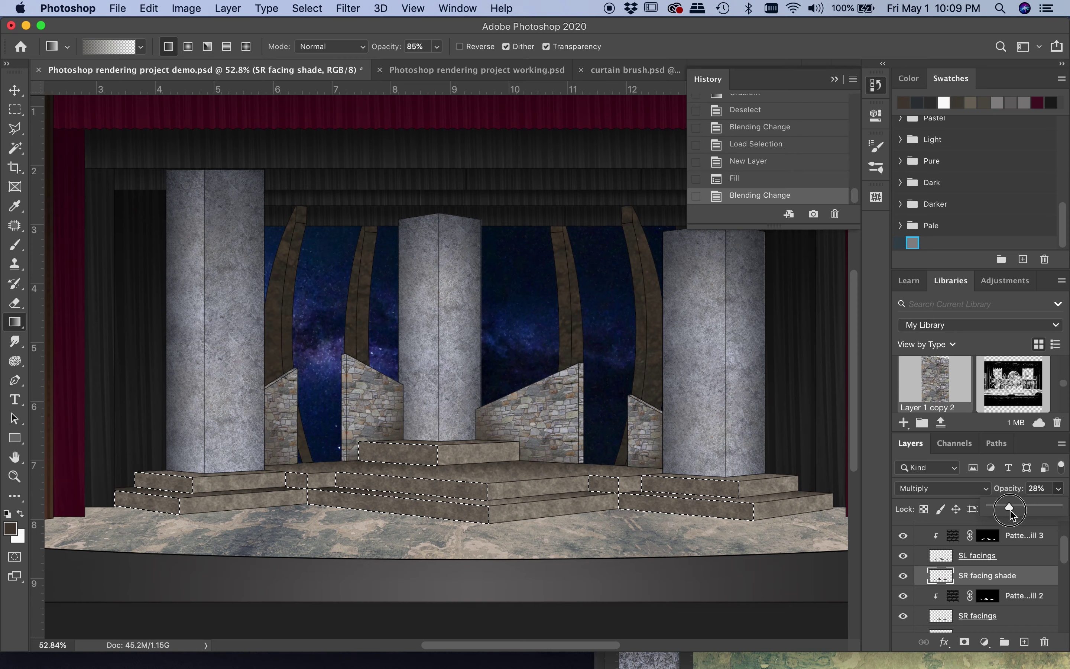
left_click_drag(1012, 515, 1013, 515)
key("super+d")
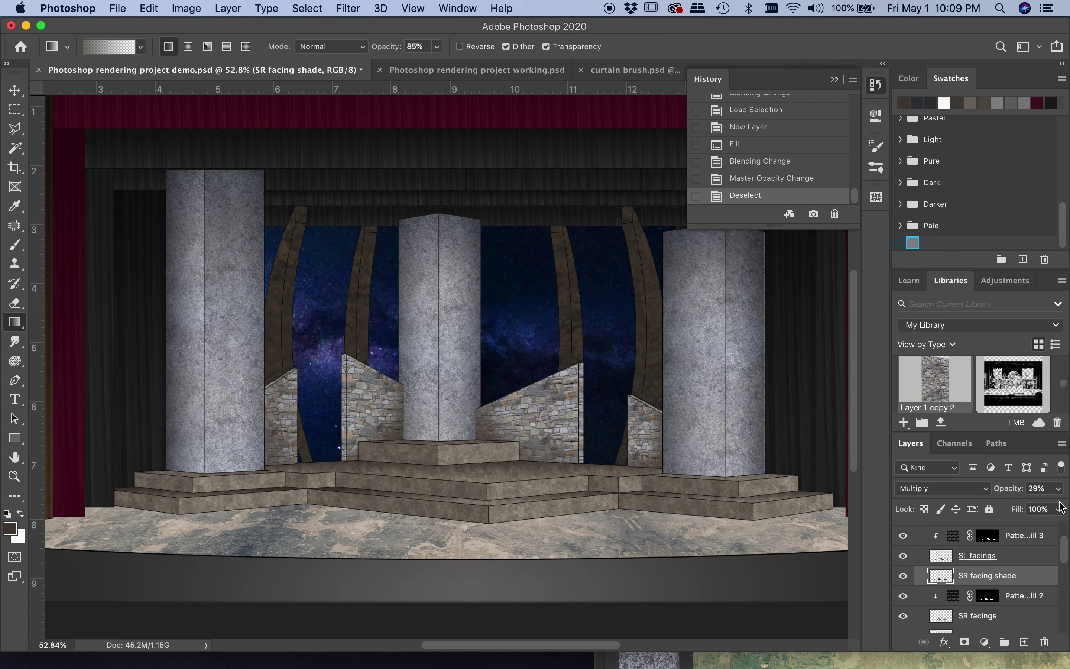
left_click(1059, 488)
left_click_drag(1009, 507, 1018, 510)
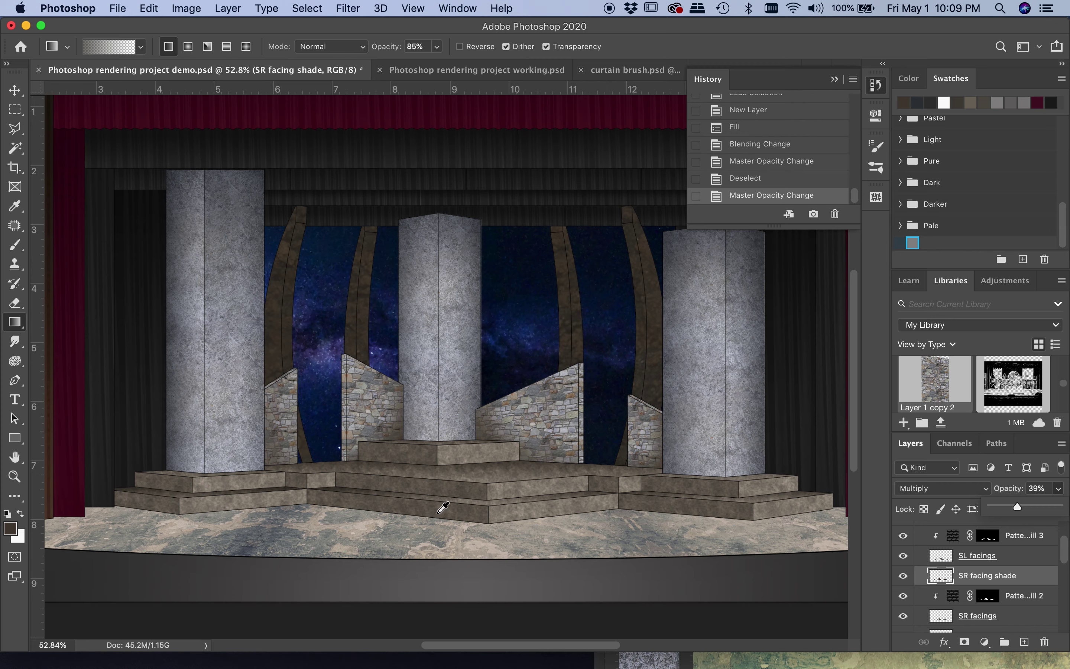
scroll(442, 506, "down", 3)
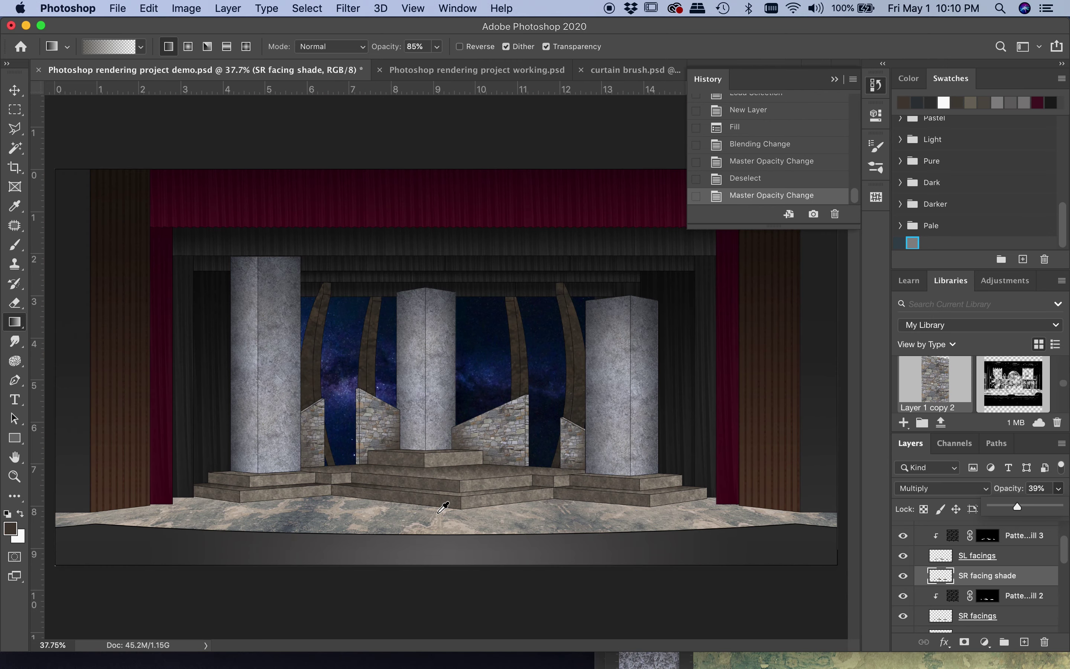
scroll(442, 507, "down", 1)
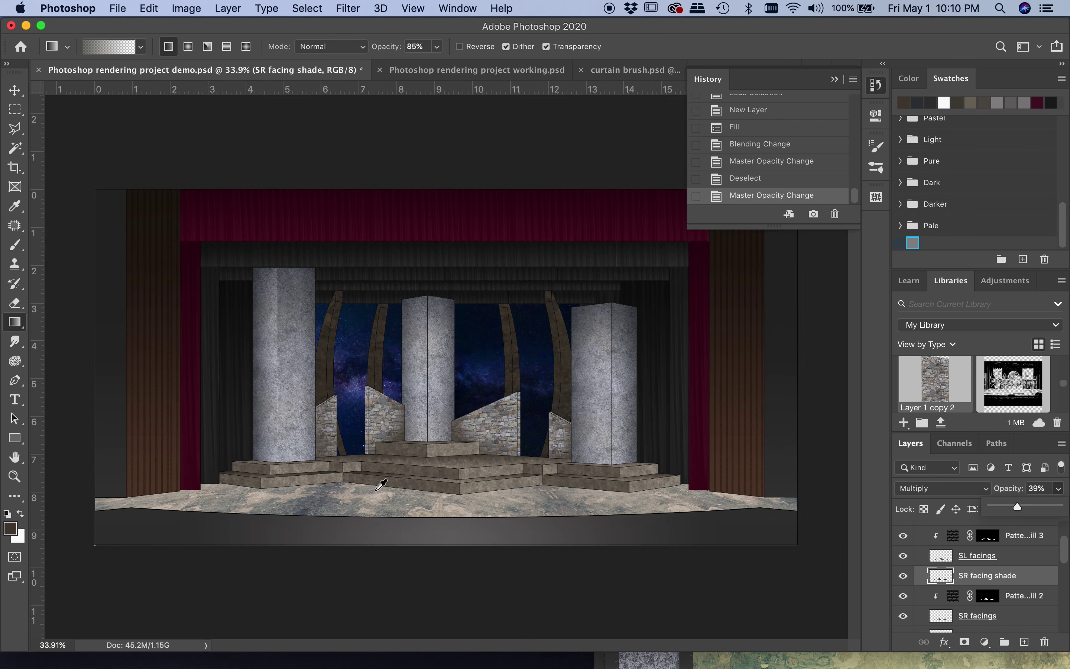
scroll(380, 487, "up", 3)
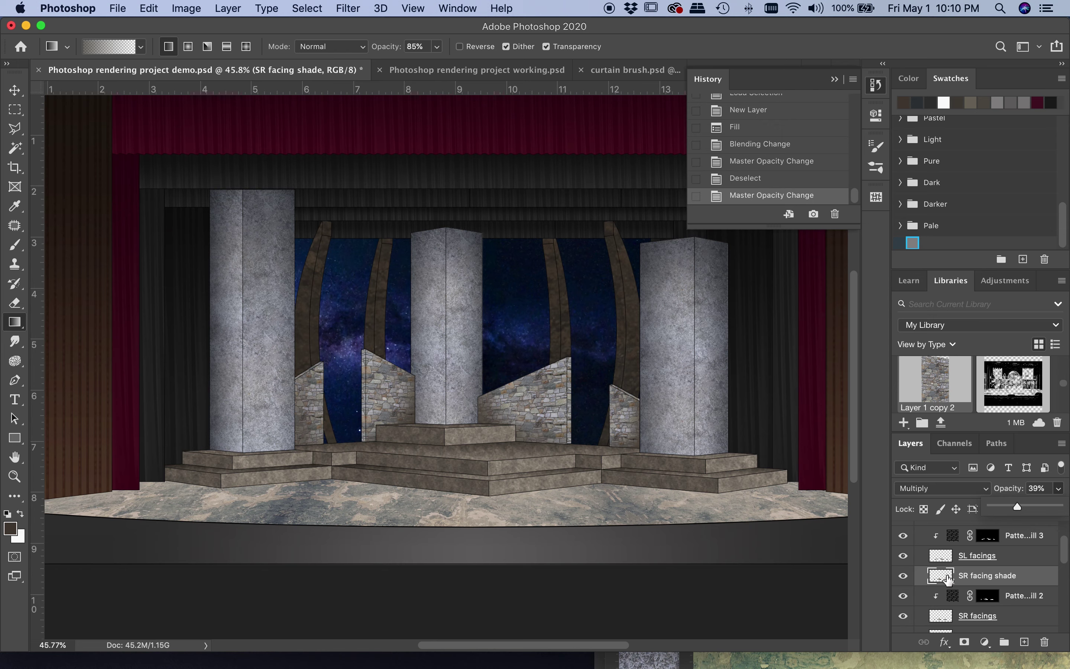
scroll(957, 567, "up", 2)
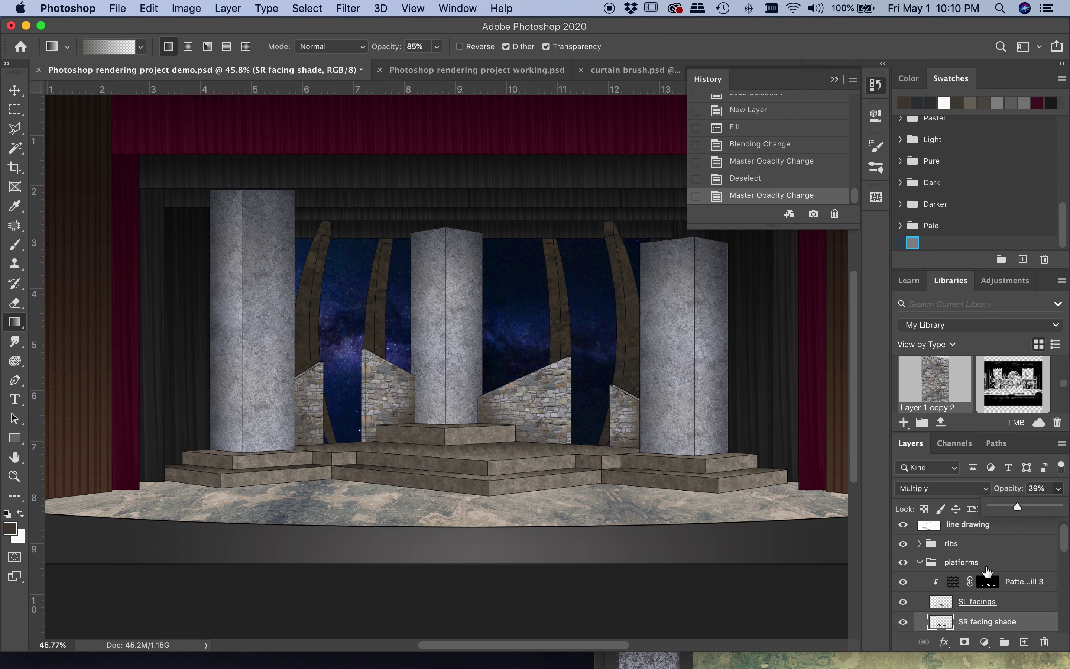
left_click(920, 562)
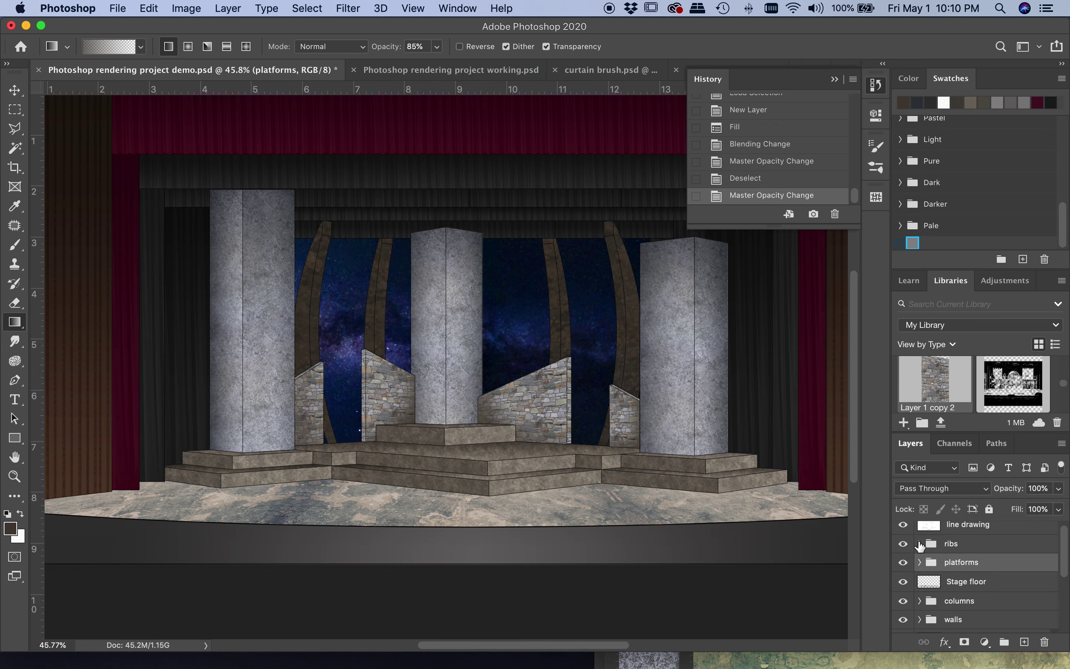
left_click(919, 544)
scroll(977, 546, "down", 8)
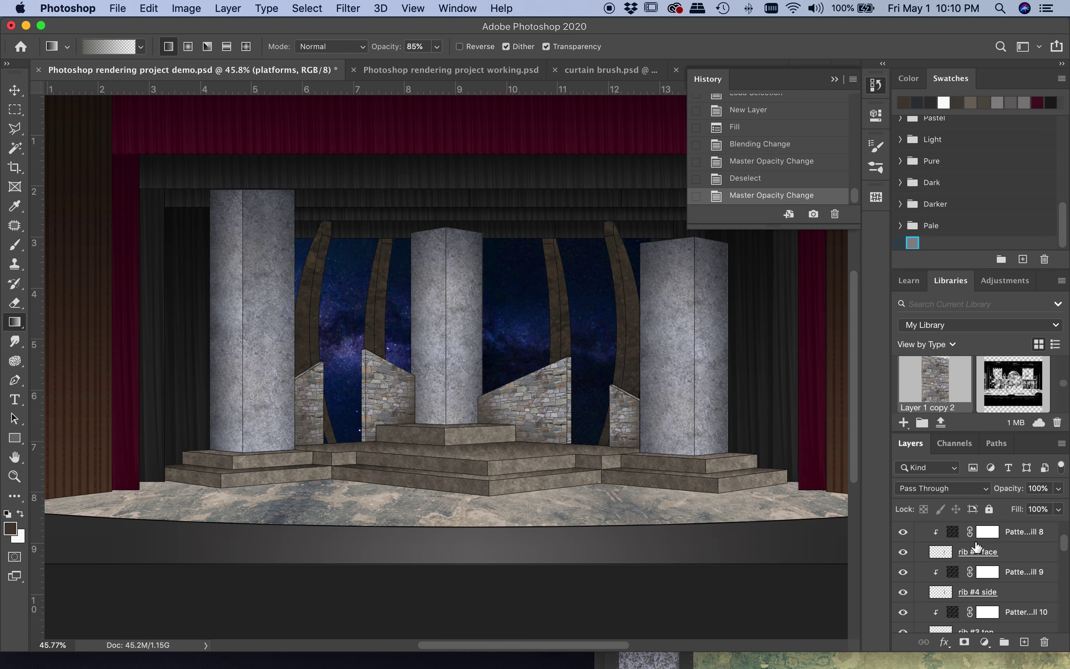
scroll(976, 546, "down", 2)
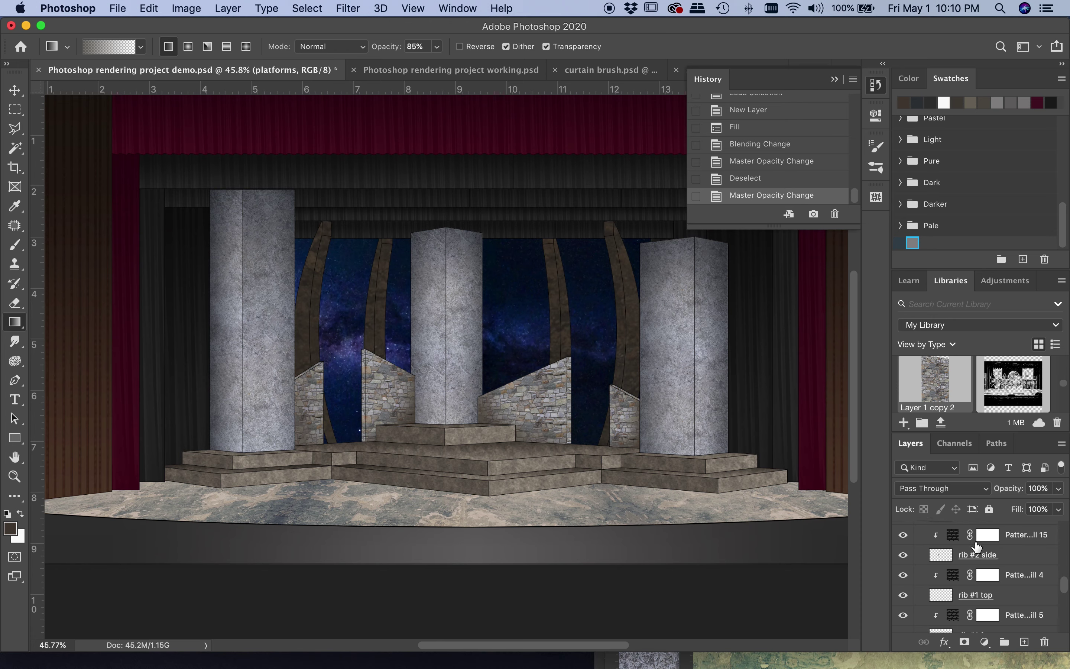
scroll(977, 547, "down", 3)
scroll(977, 547, "up", 5)
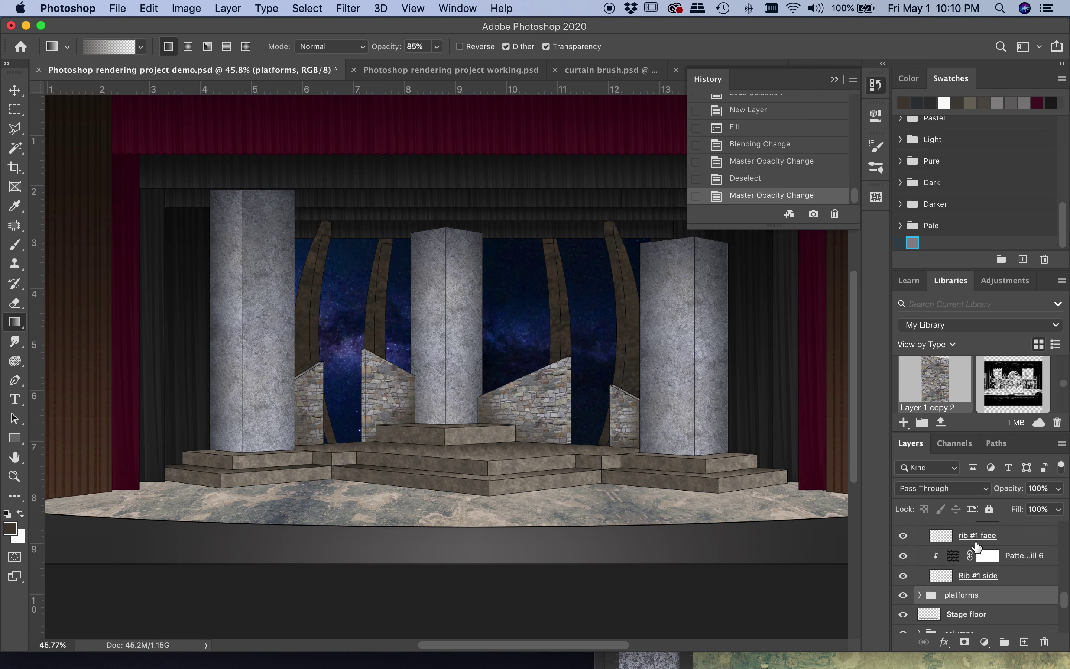
scroll(976, 547, "up", 5)
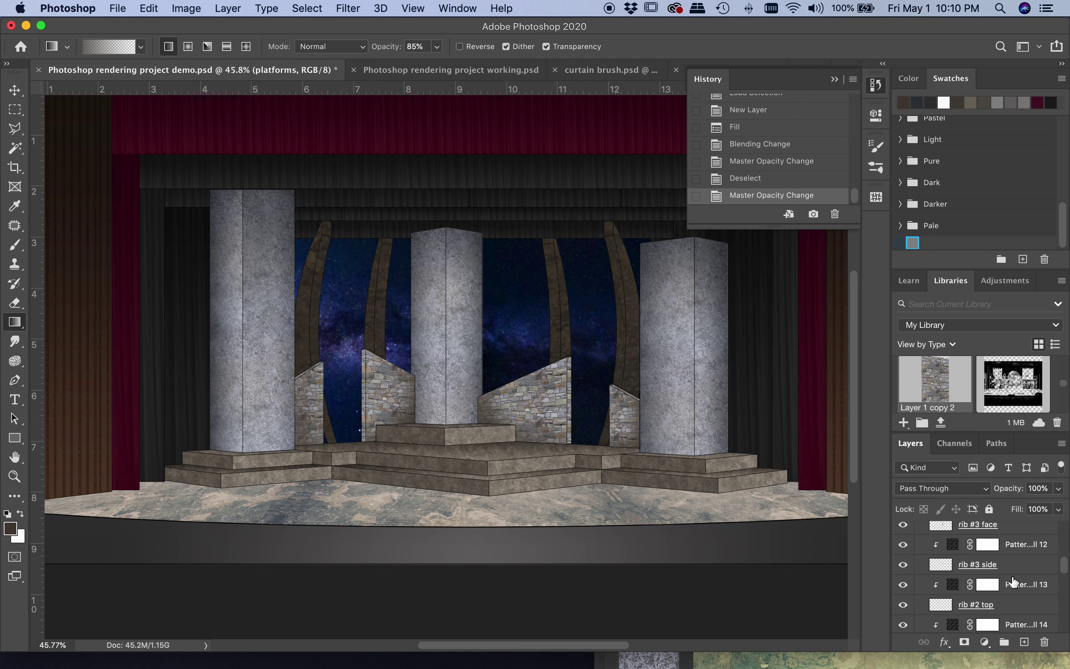
scroll(1013, 583, "up", 5)
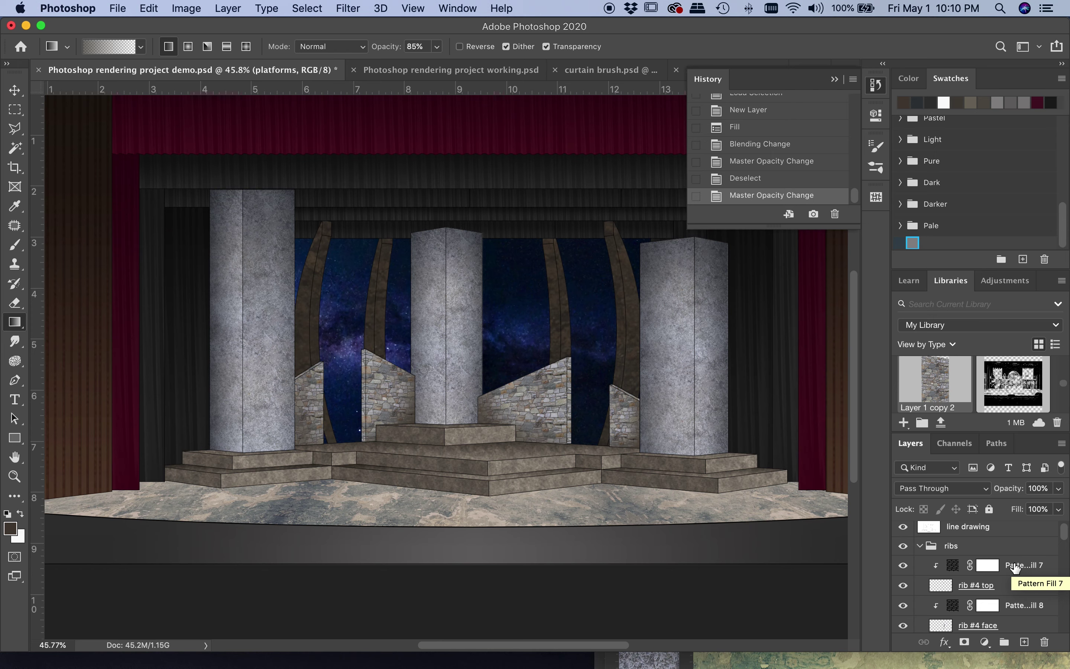
Merge the pattern fills with rib #4 top and rib #4 face.
left_click(1012, 567)
left_click(1012, 587, "shift")
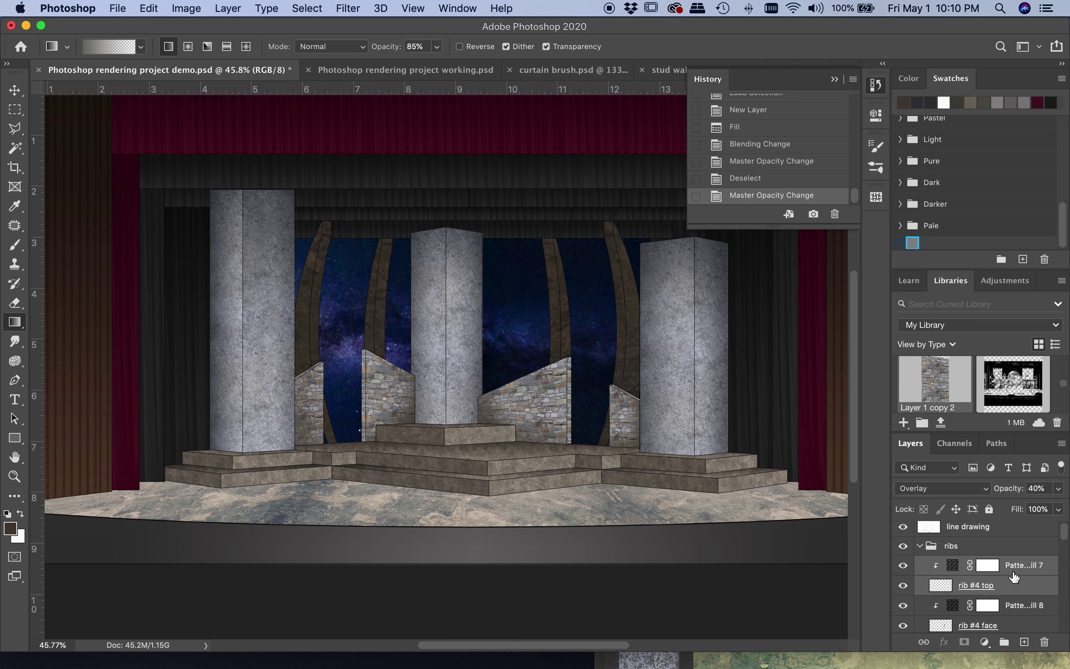
right_click(1013, 573)
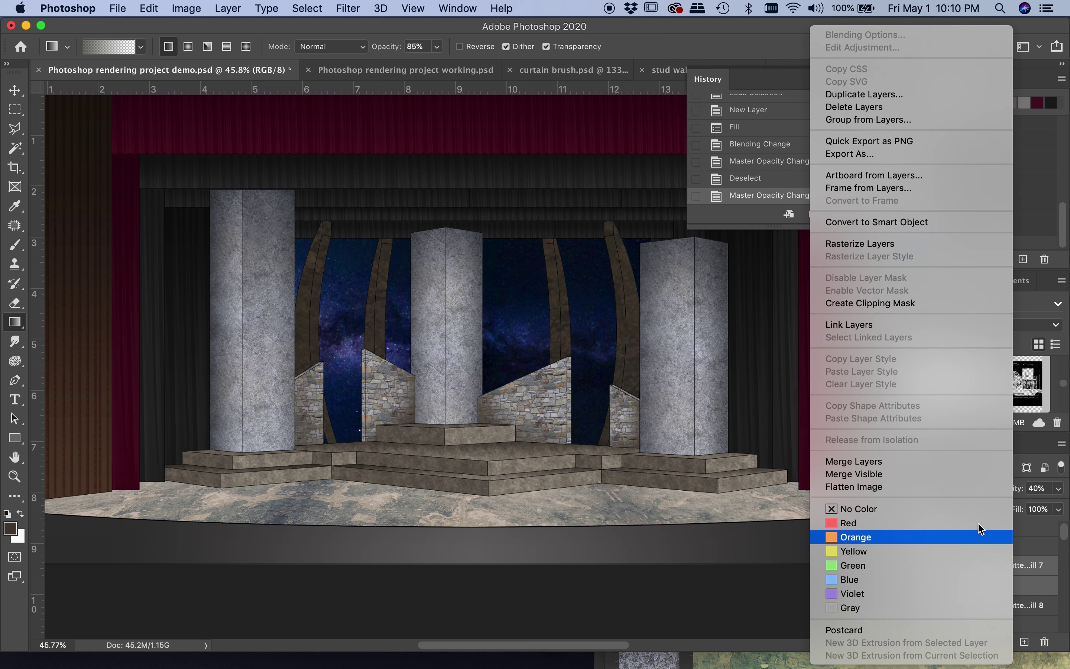
left_click(853, 462)
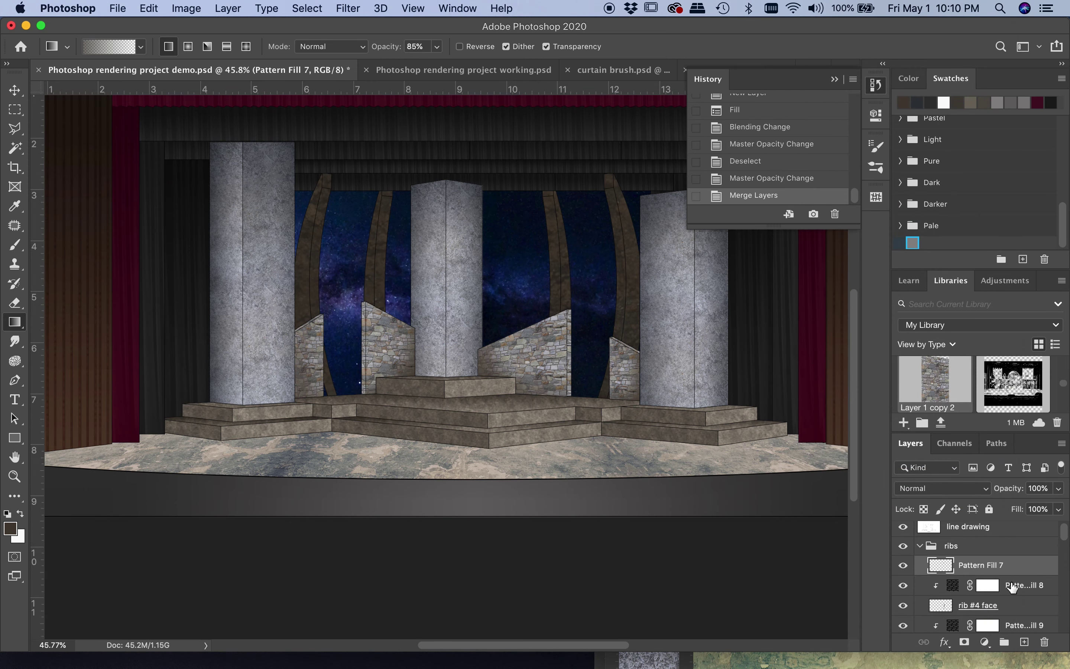
left_click(1011, 586)
left_click(1013, 606, "shift")
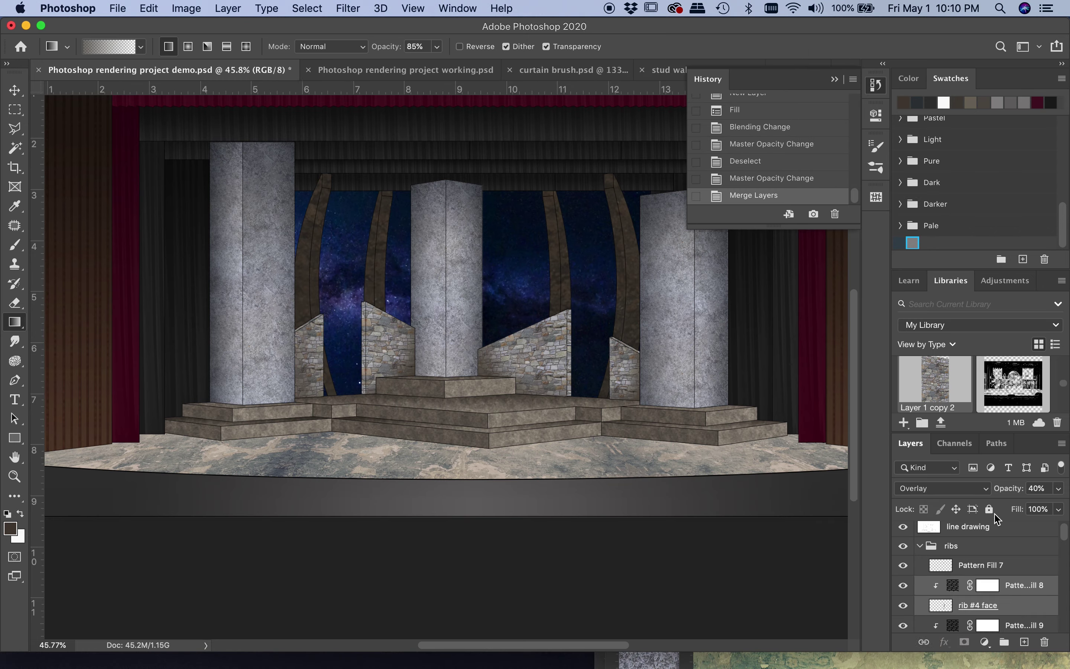
key("super+e")
Merge the remaining rib parts with their pattern fills, ending with Pattern Fill 6.
left_click(1012, 557, "shift")
key("super+e")
left_click(1012, 557, "shift")
key("super+e")
right_click(1013, 551)
left_click(850, 462)
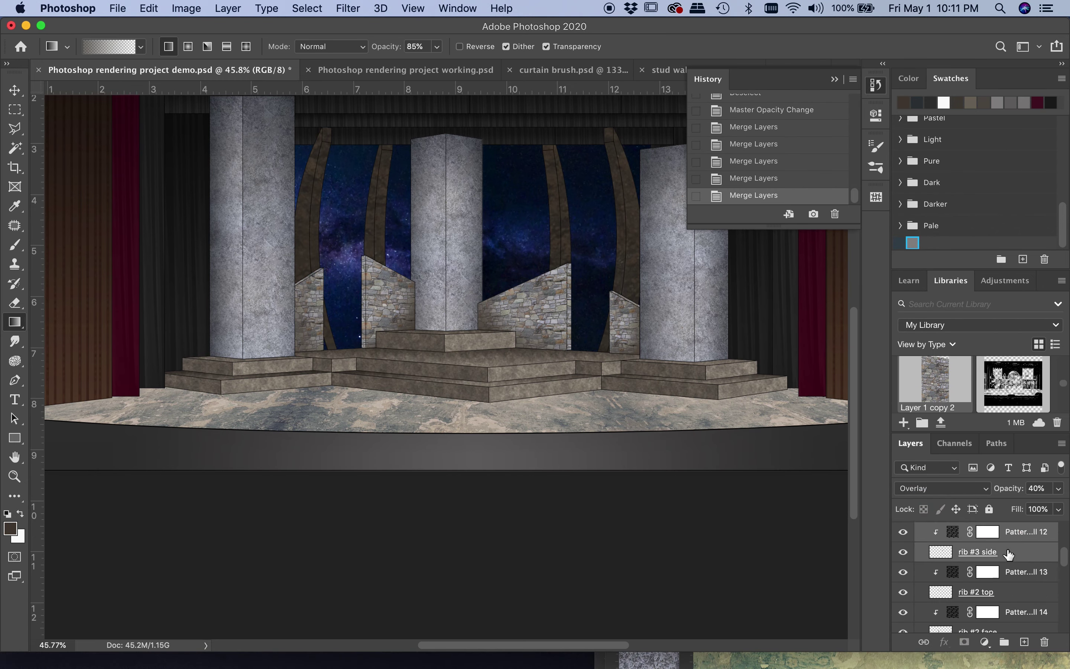
right_click(1010, 550)
left_click(946, 517)
scroll(1012, 575, "up", 5)
right_click(1010, 577)
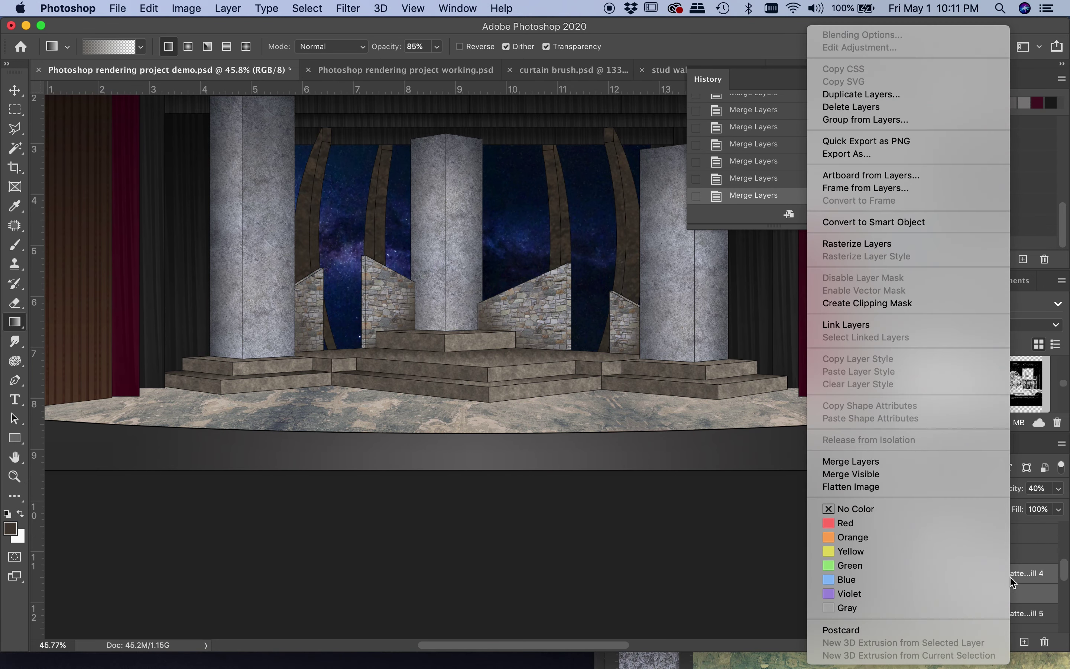
left_click(847, 565)
right_click(1013, 575)
left_click(852, 462)
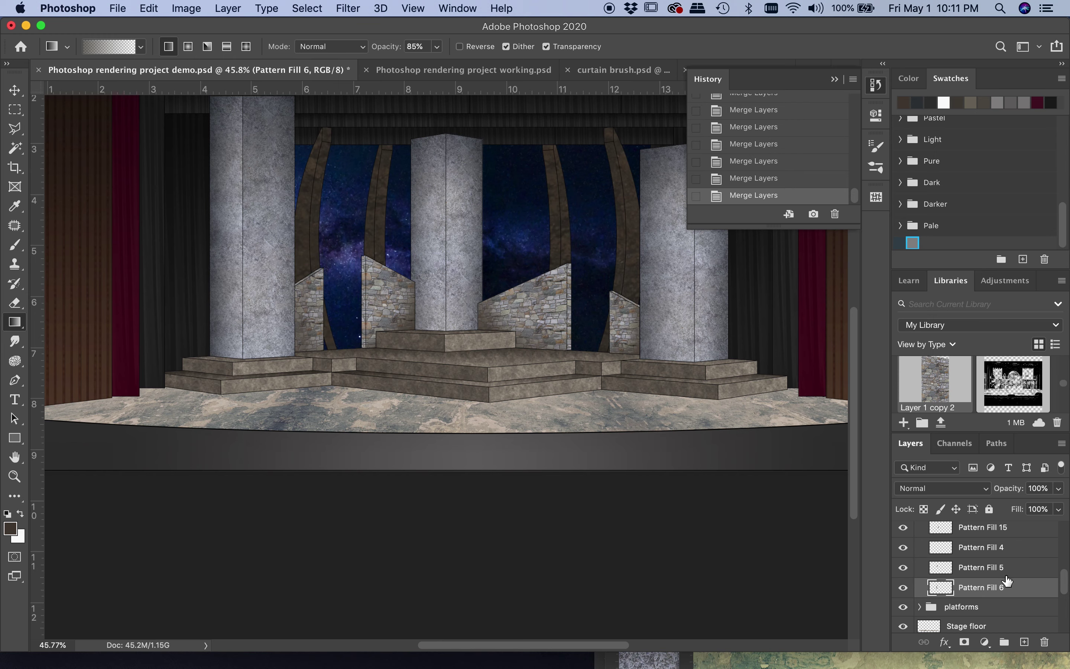
Toggle Pattern Fill 4, 5 and 6 visibility to check the merges, then select all three.
scroll(1008, 580, "up", 3)
scroll(1007, 581, "up", 2)
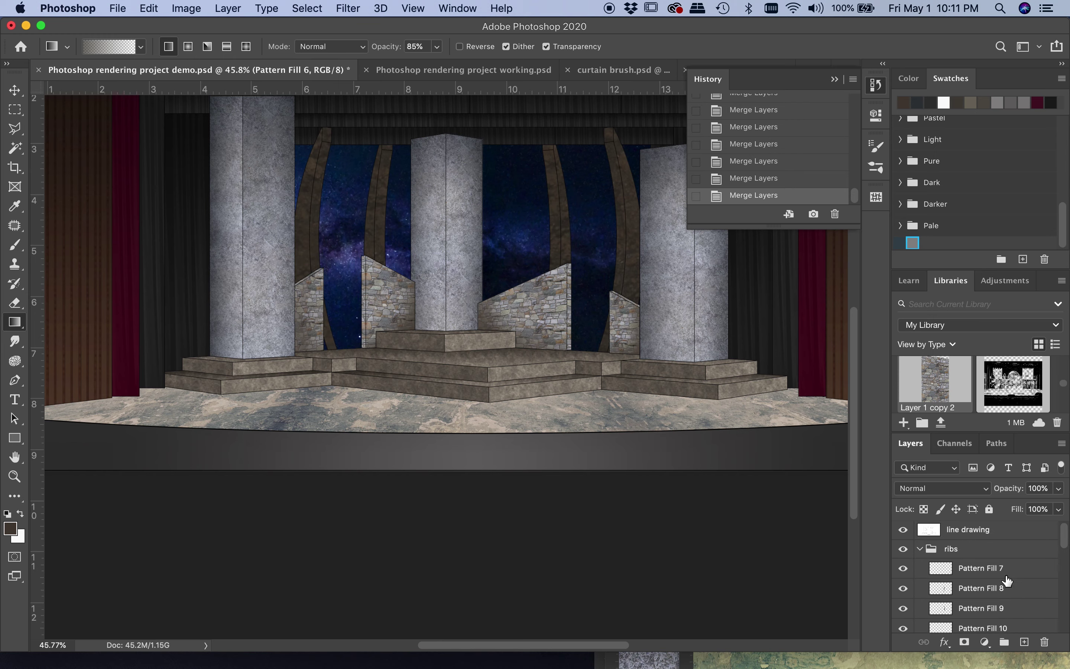
scroll(1008, 580, "down", 5)
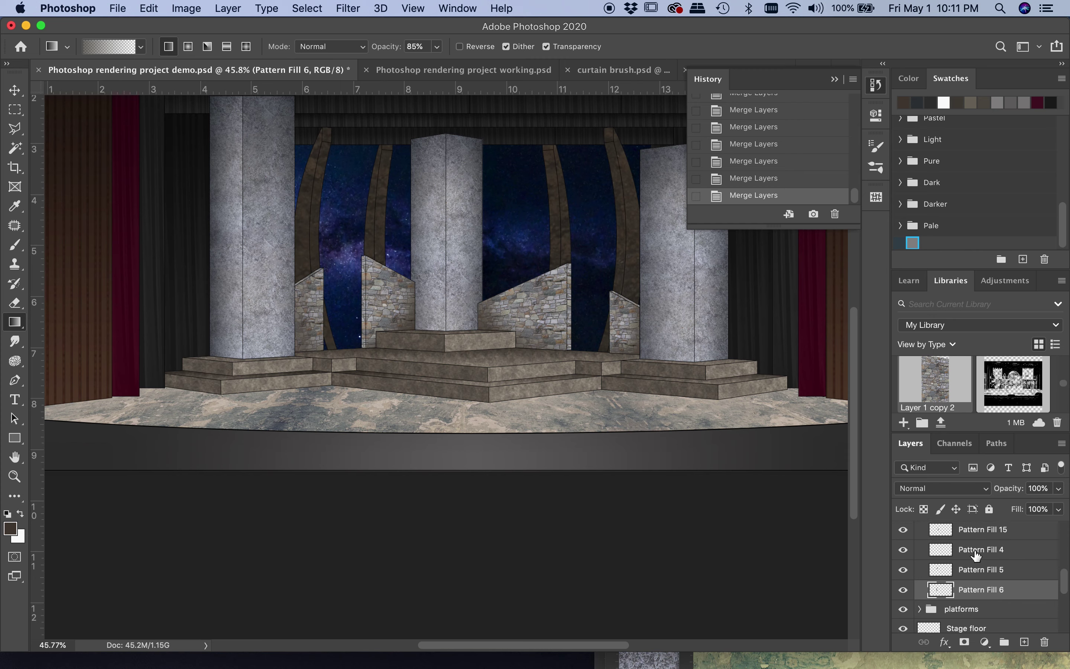
left_click(903, 590)
left_click(903, 590)
left_click(903, 570)
left_click(903, 571)
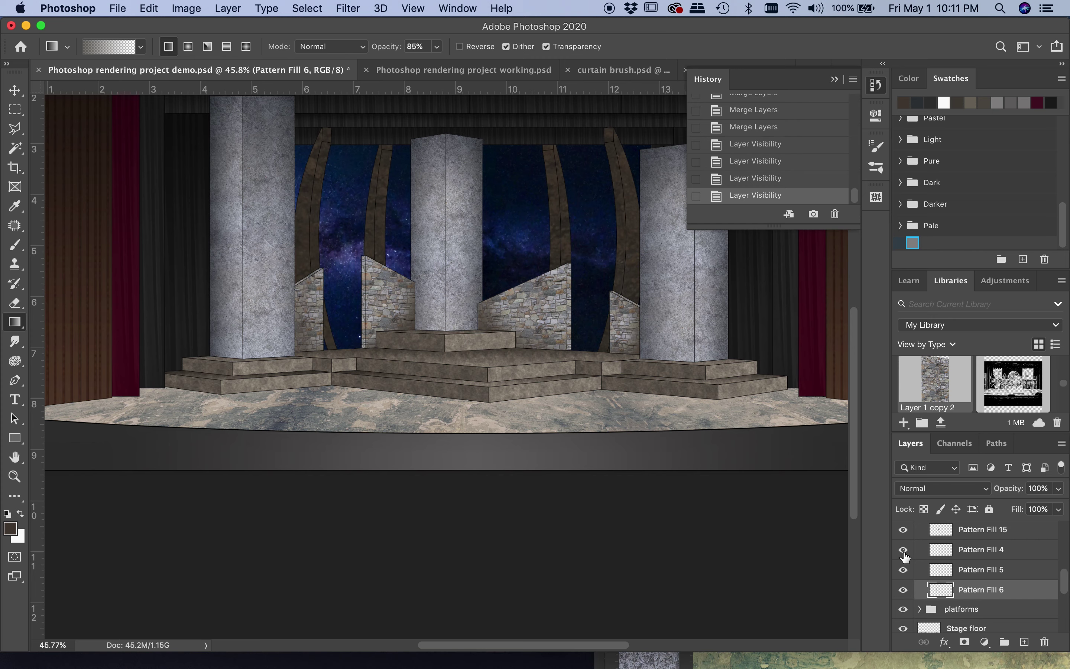
left_click(903, 550)
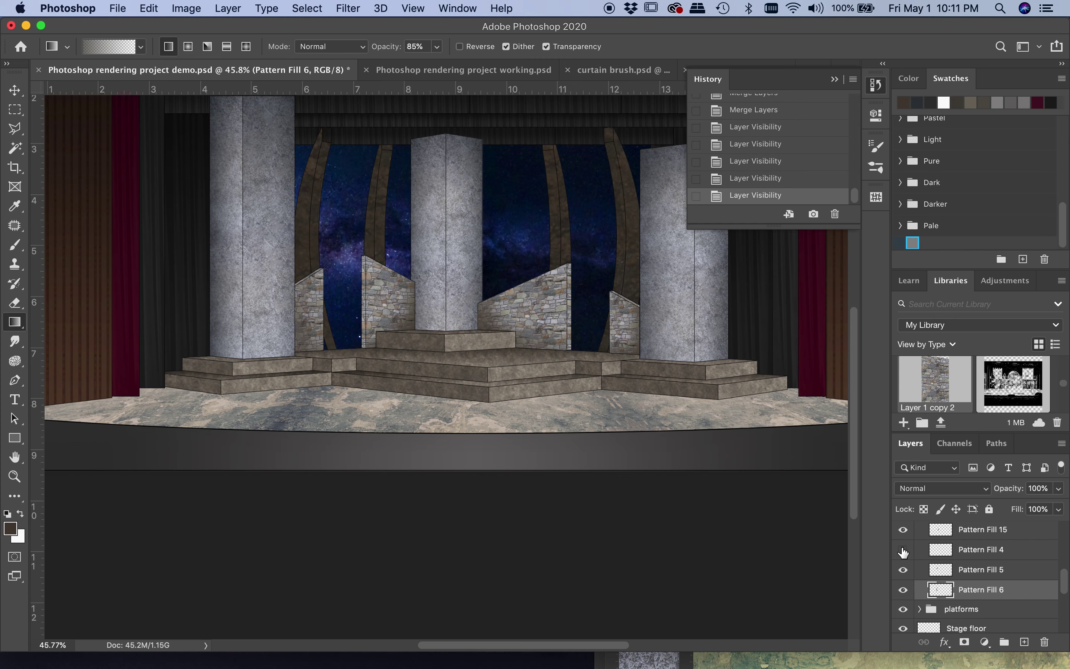
left_click(979, 552)
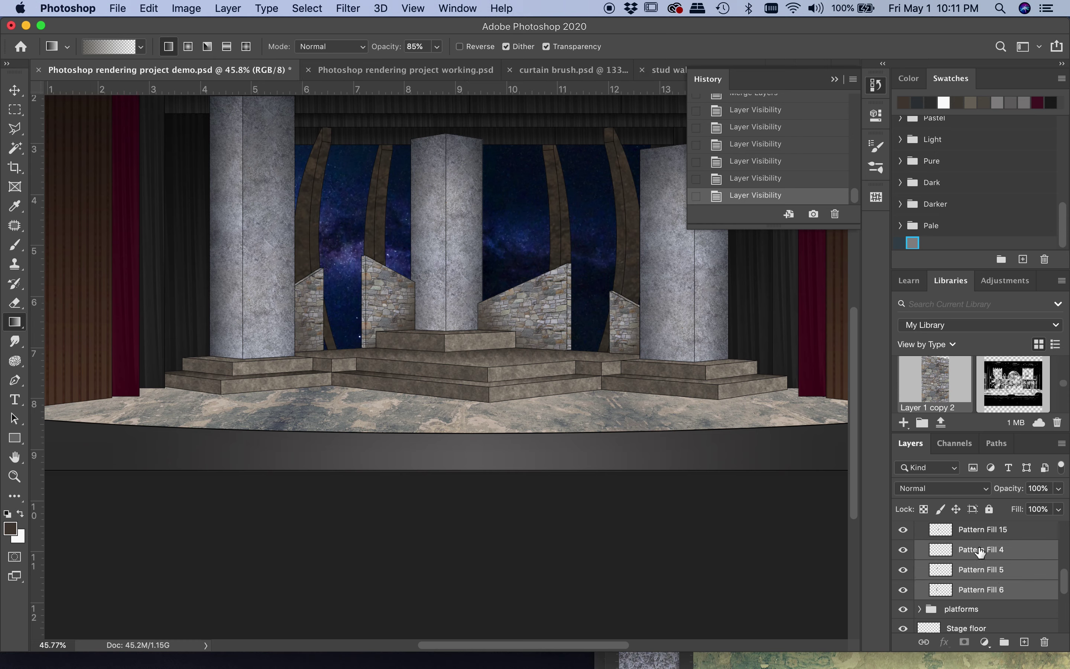
Group the selected Pattern Fill 4–6 layers into a group named 'rib 1'.
right_click(980, 552)
left_click(823, 120)
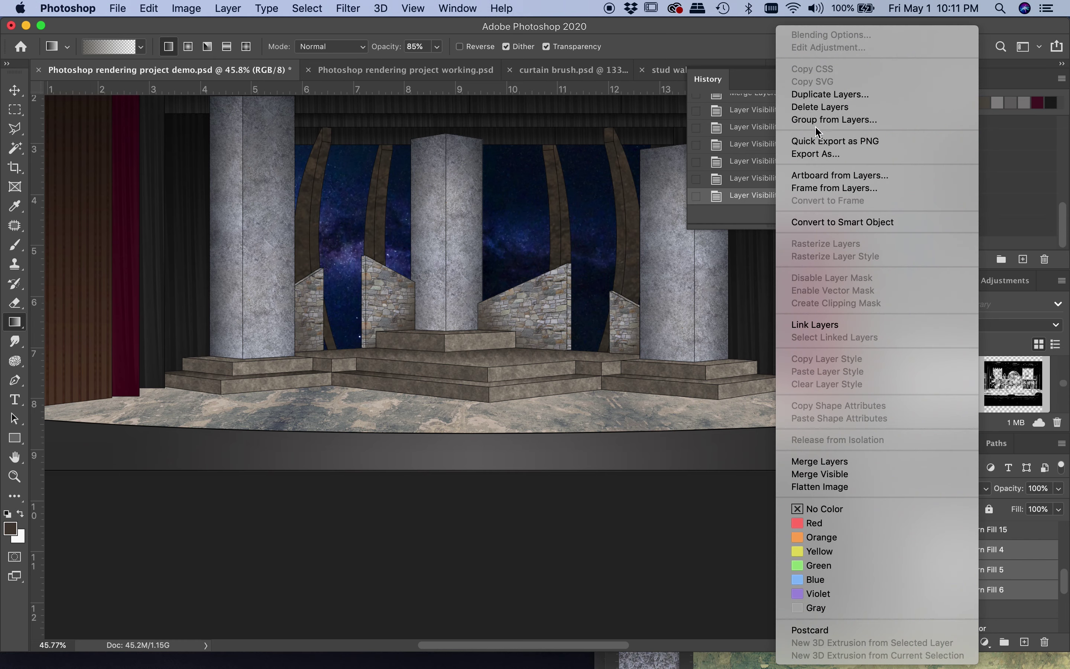
type("rai")
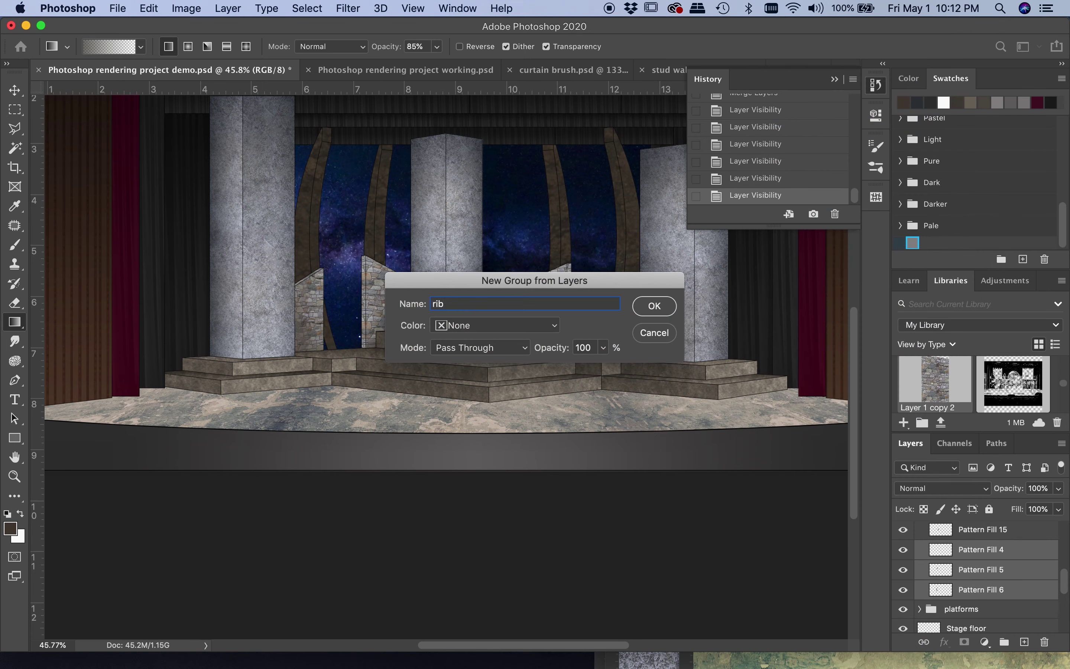
type(" 1")
key("Return")
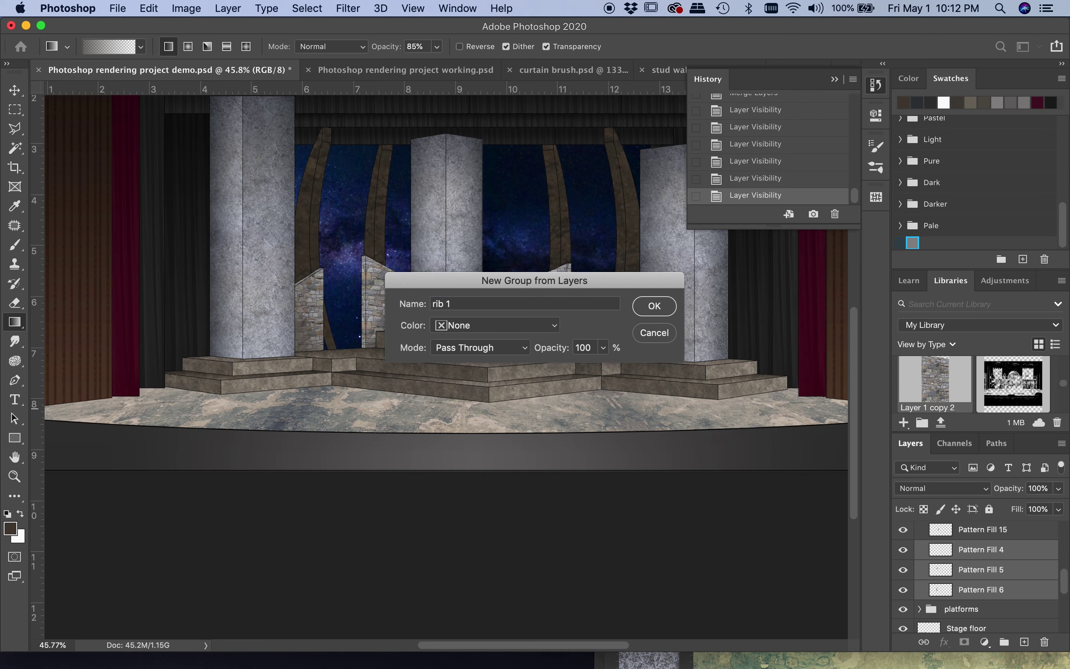
Group the next ribs' pattern fills into 'rib 2' and 'rib 4' groups.
left_click(982, 586)
left_click(983, 527, "shift")
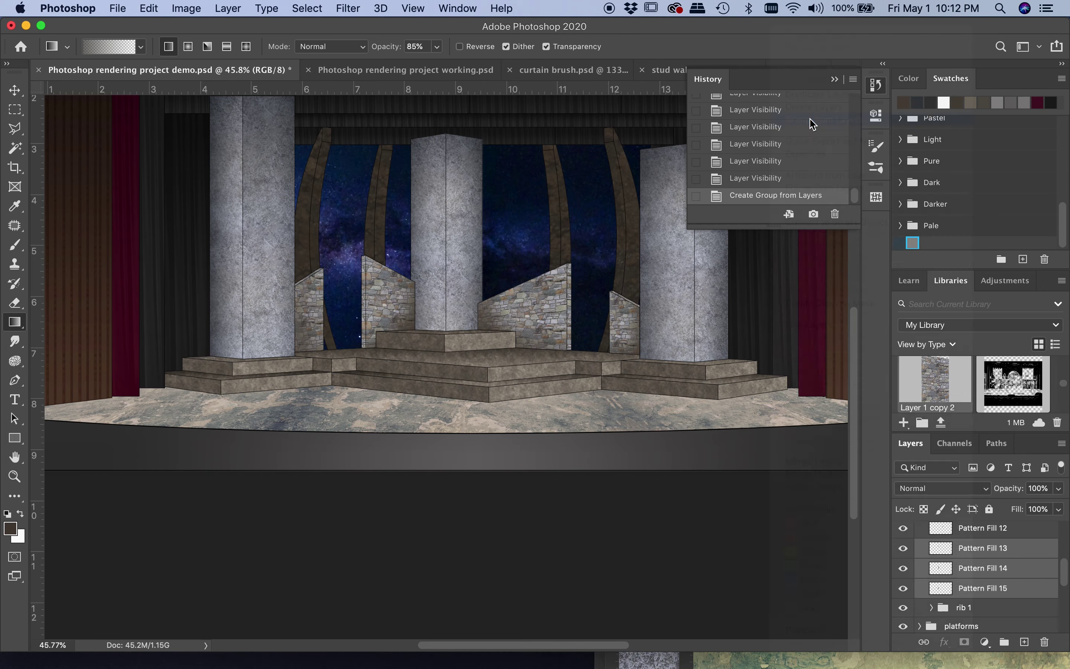
key("ctrl+g")
key("Return")
left_click(983, 586)
left_click(983, 527, "shift")
key("ctrl+g")
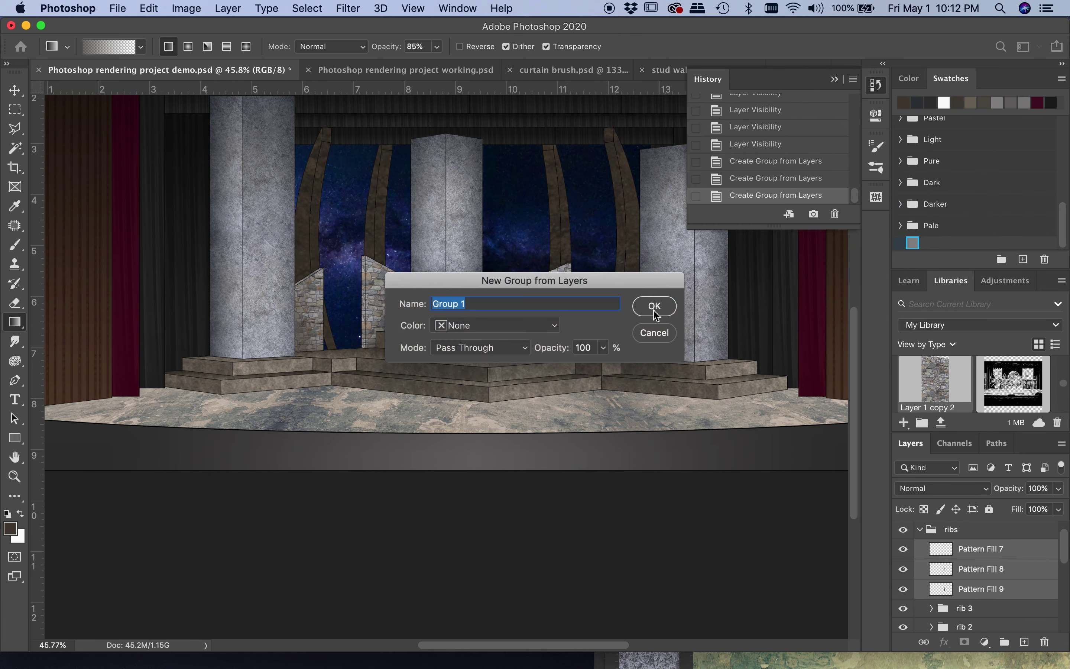
type("rib 4")
left_click(645, 306)
Expand the rib 1 group and select its Pattern Fill 6 layer.
scroll(951, 567, "down", 1)
left_click(931, 585)
left_click(996, 592)
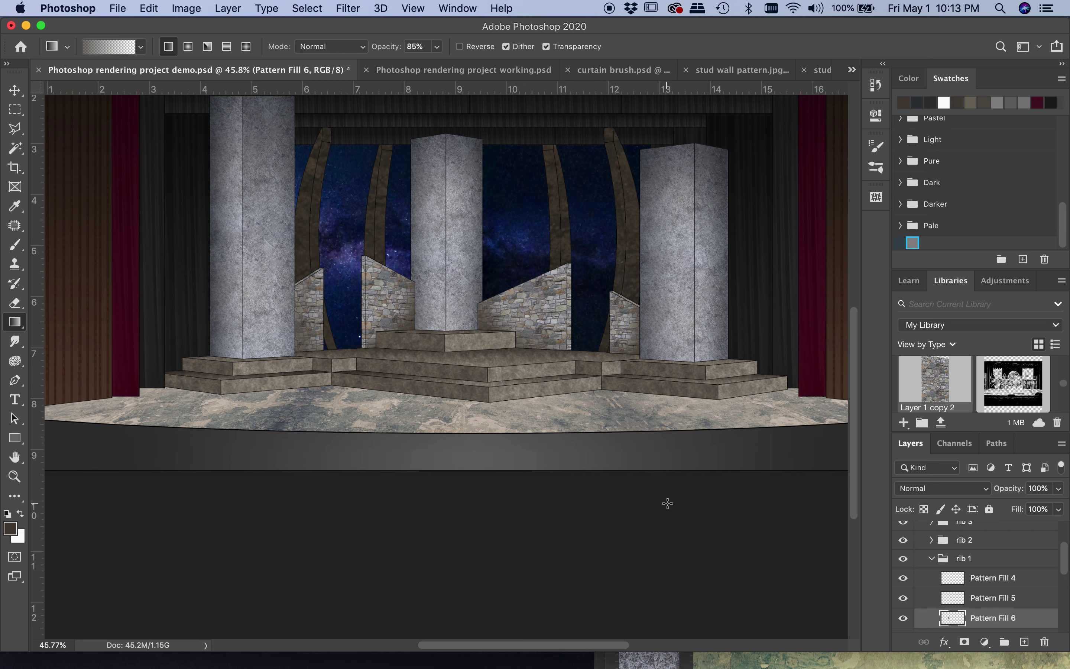
left_click(903, 618)
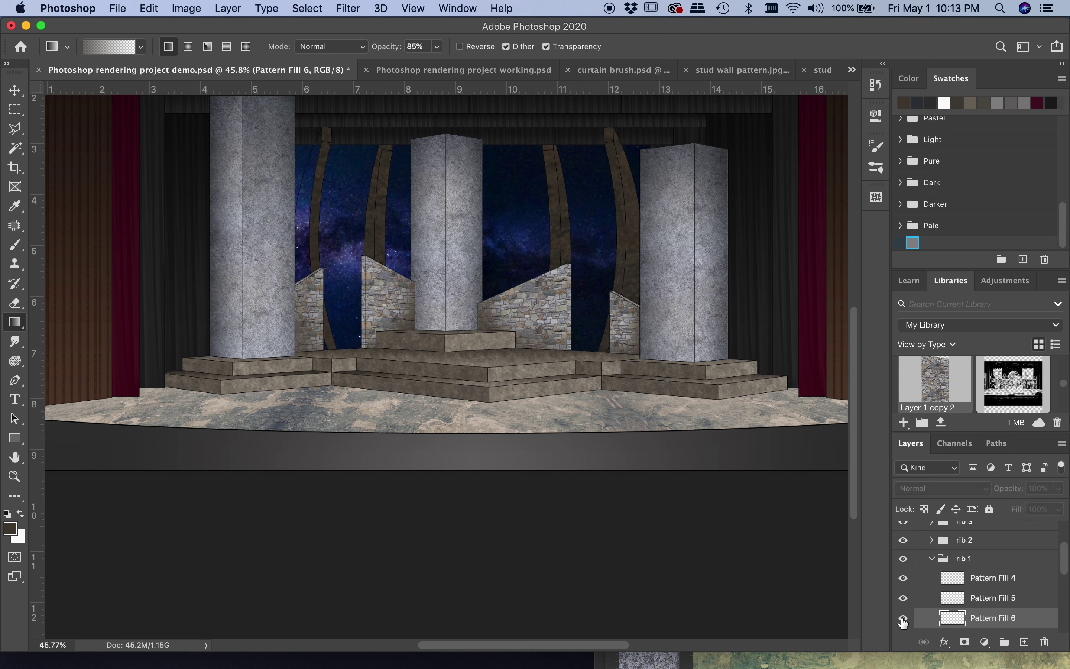
left_click(903, 619)
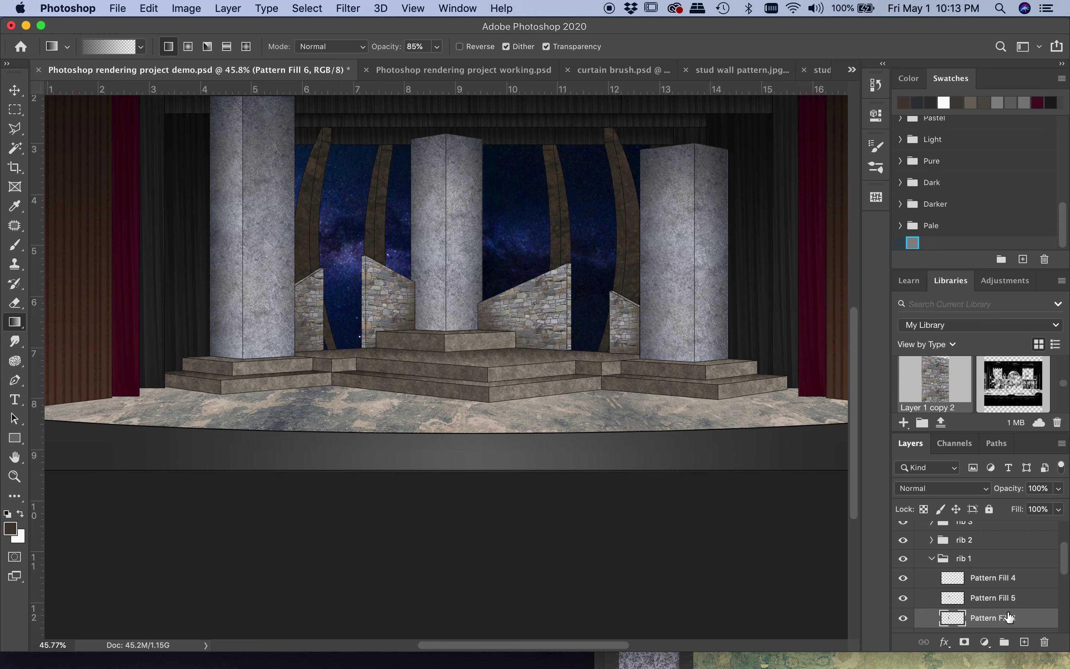
left_click(903, 579)
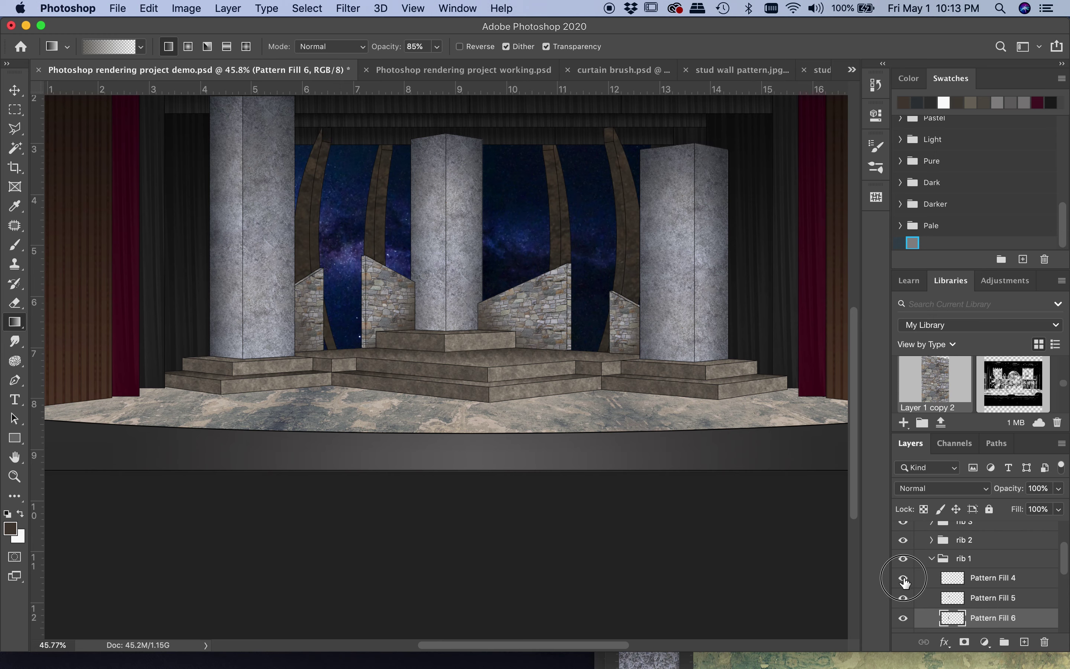
left_click(997, 578)
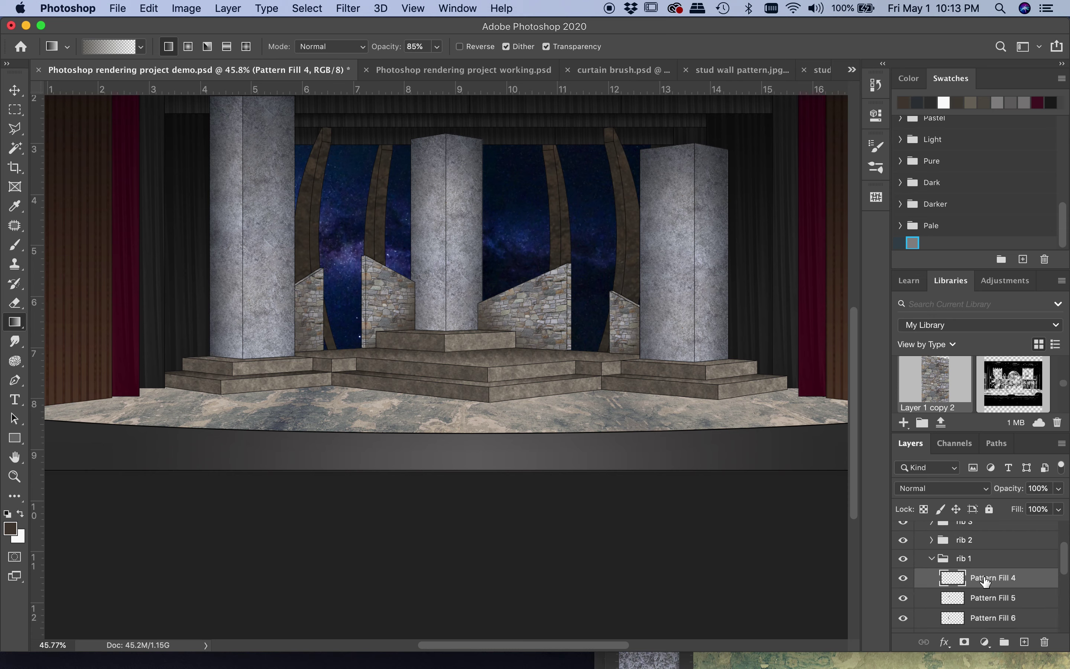
left_click(983, 620)
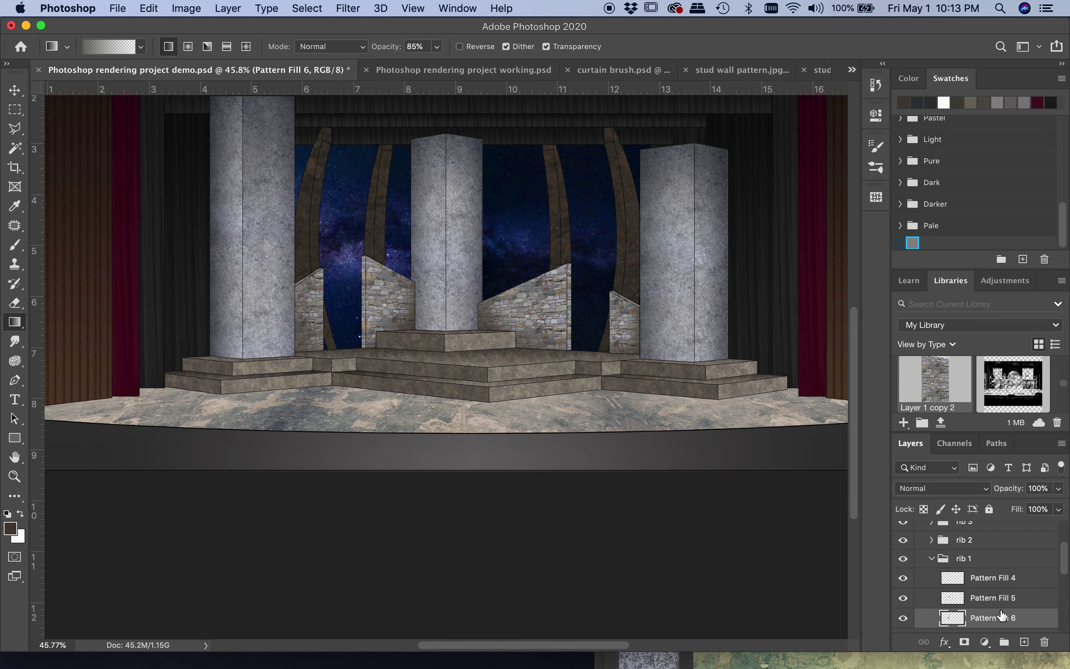
left_click(982, 600)
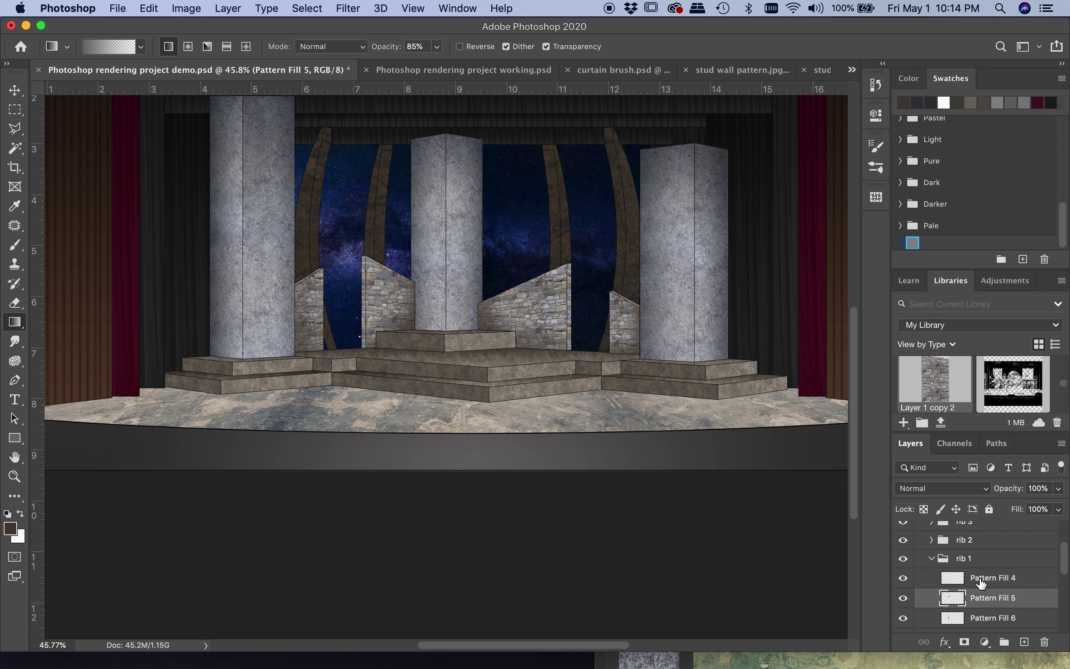
left_click(995, 618)
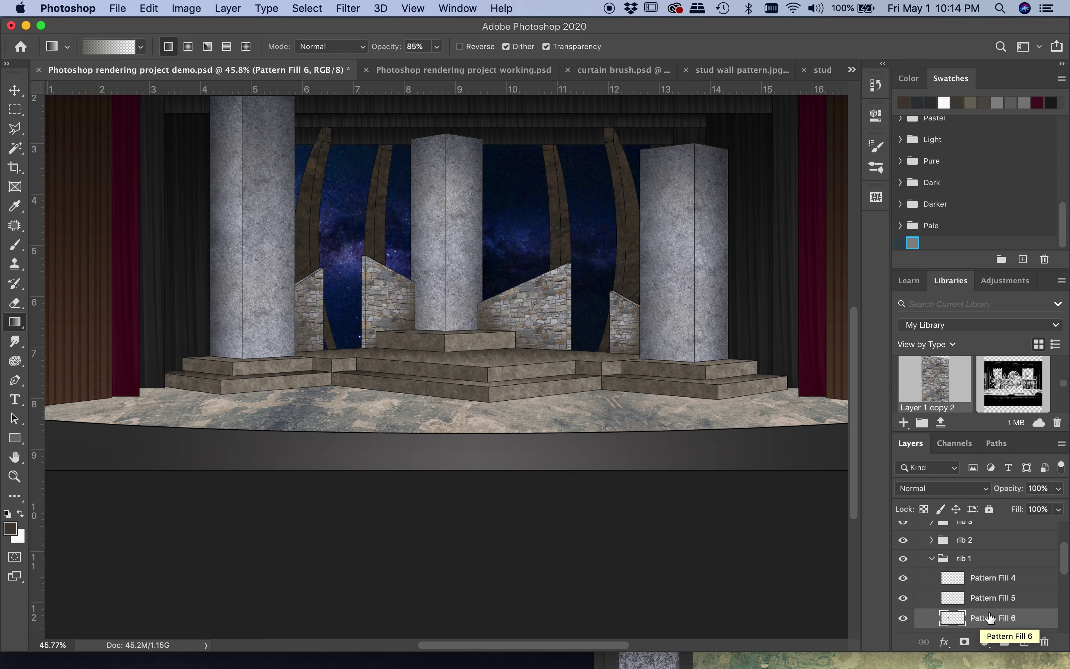
Lighten Pattern Fill 6 with Levels by raising its output black level.
left_click(228, 8)
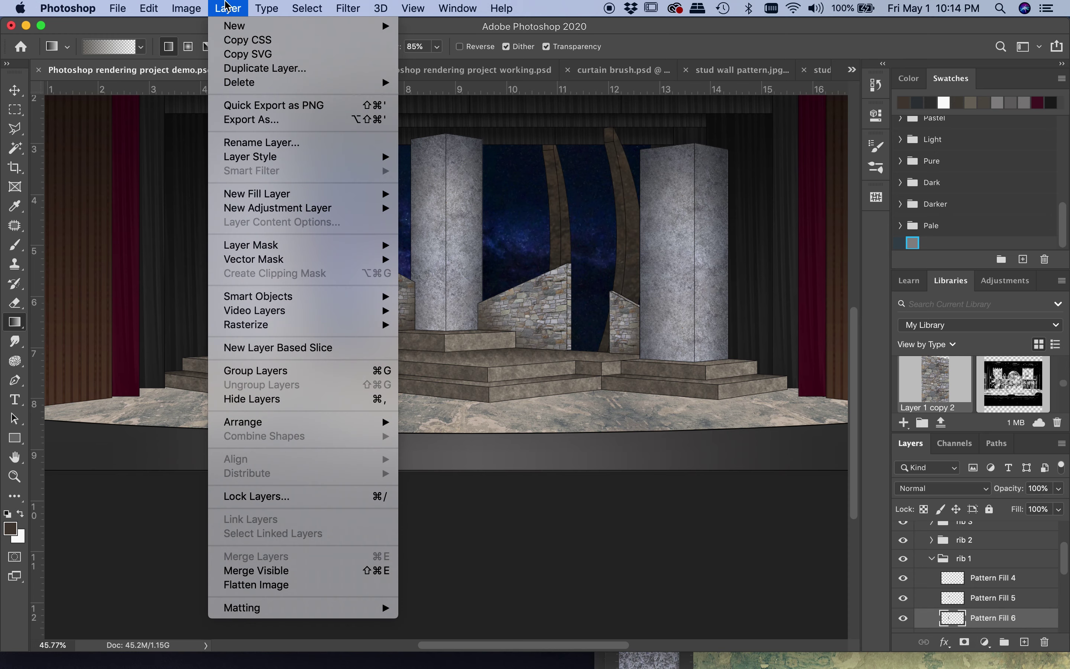
mouse_move(189, 6)
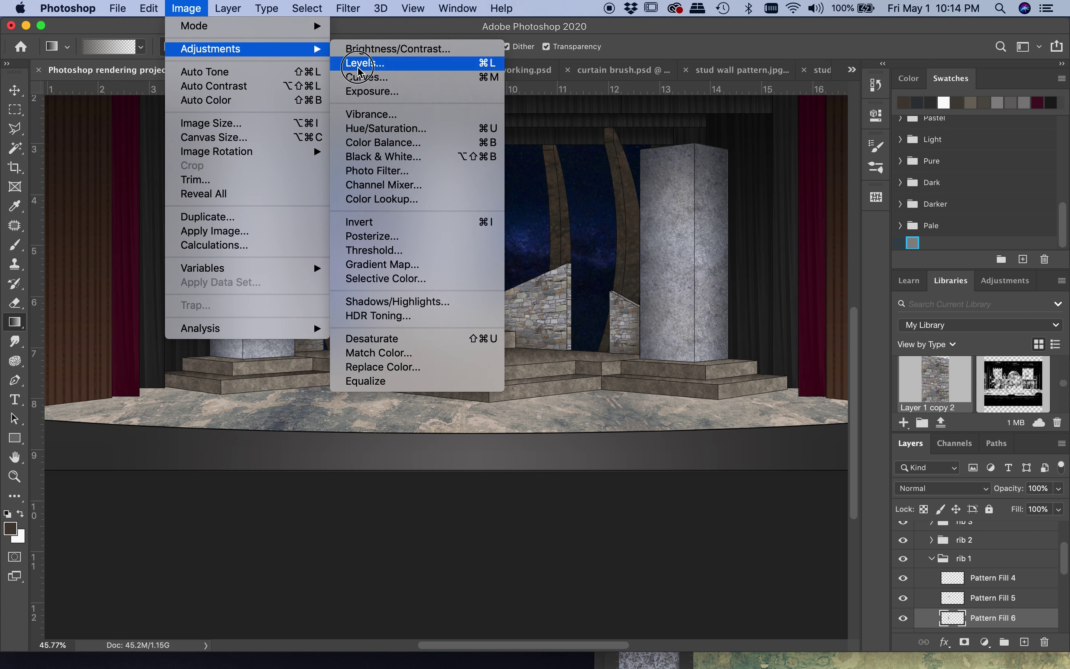
left_click(356, 65)
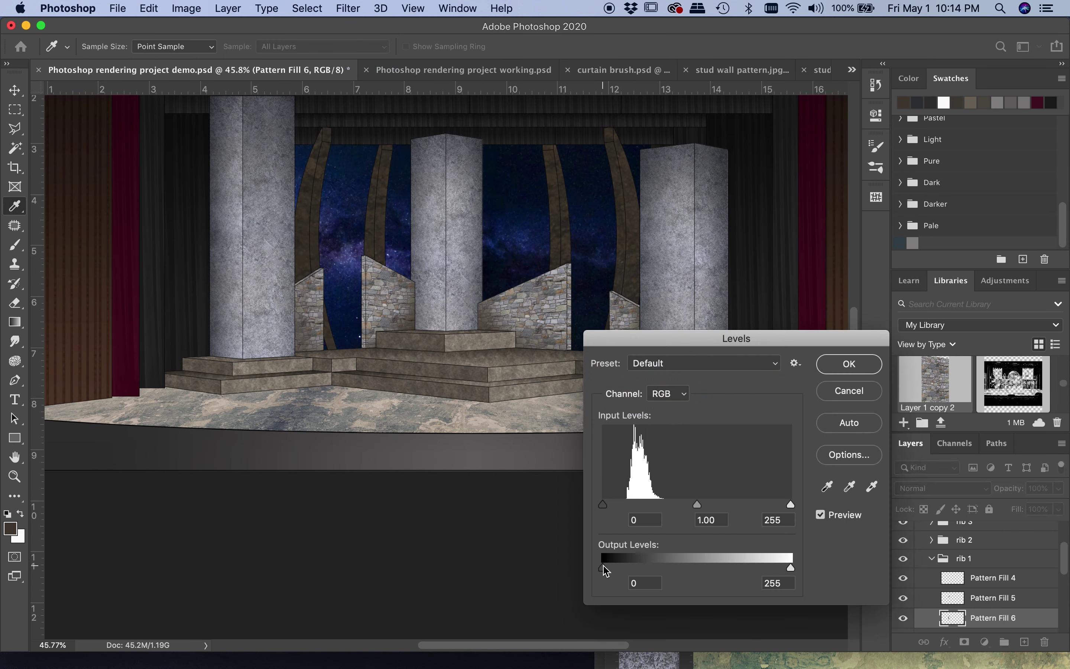
left_click_drag(605, 569, 627, 569)
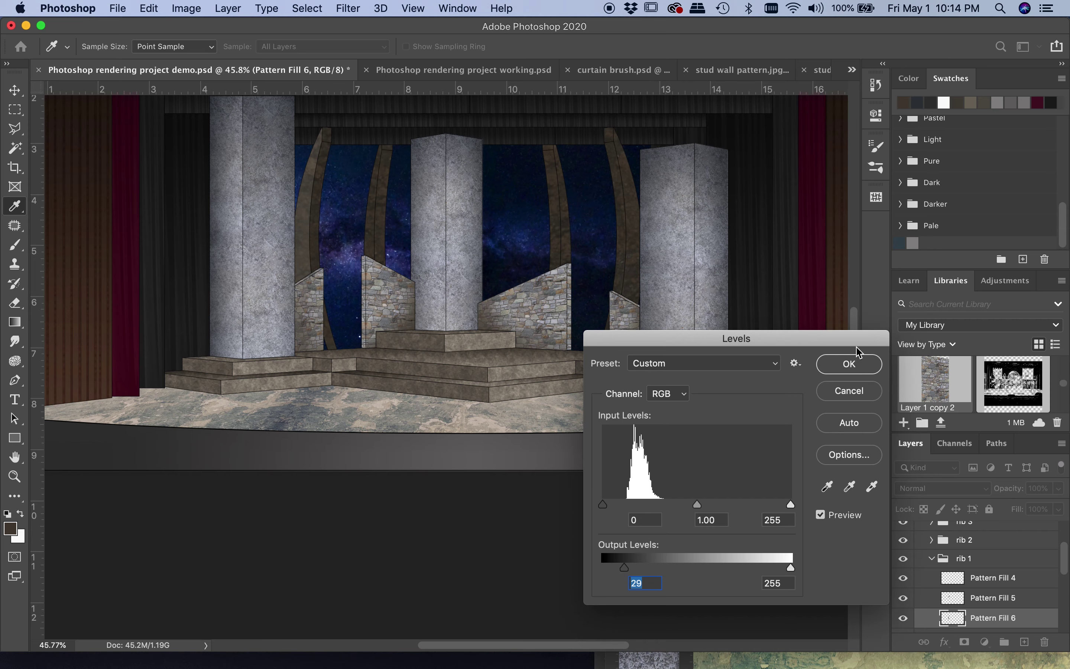
left_click(849, 364)
key("g")
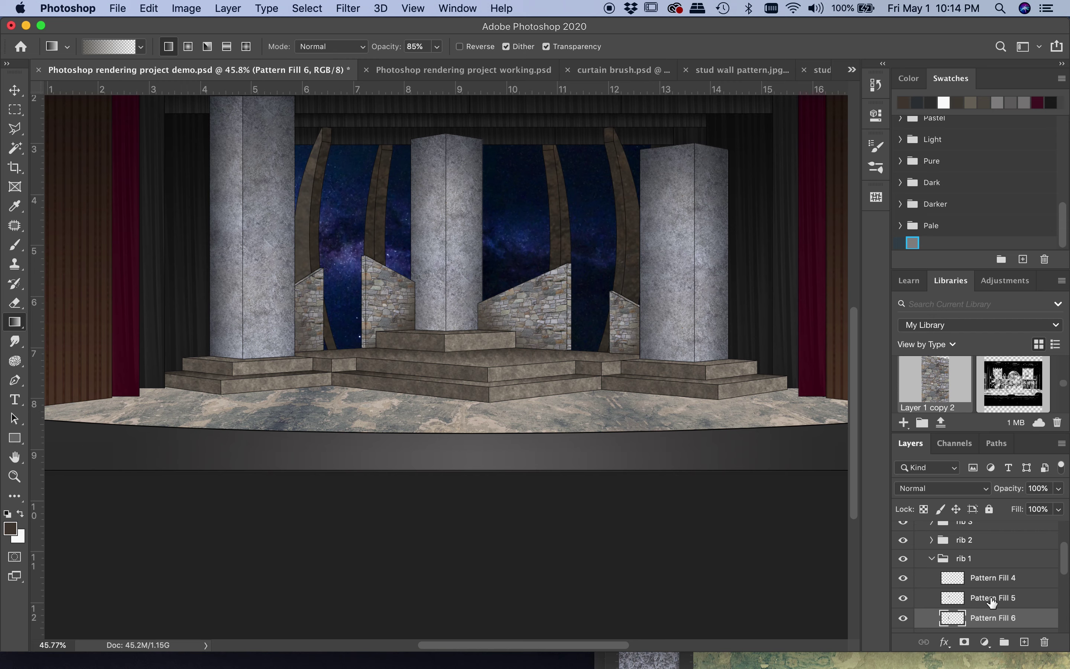
Lift the output black level of the rib 2 and rib 3 faces, including Pattern Fill 12, to 24.
left_click(931, 541)
left_click(904, 580)
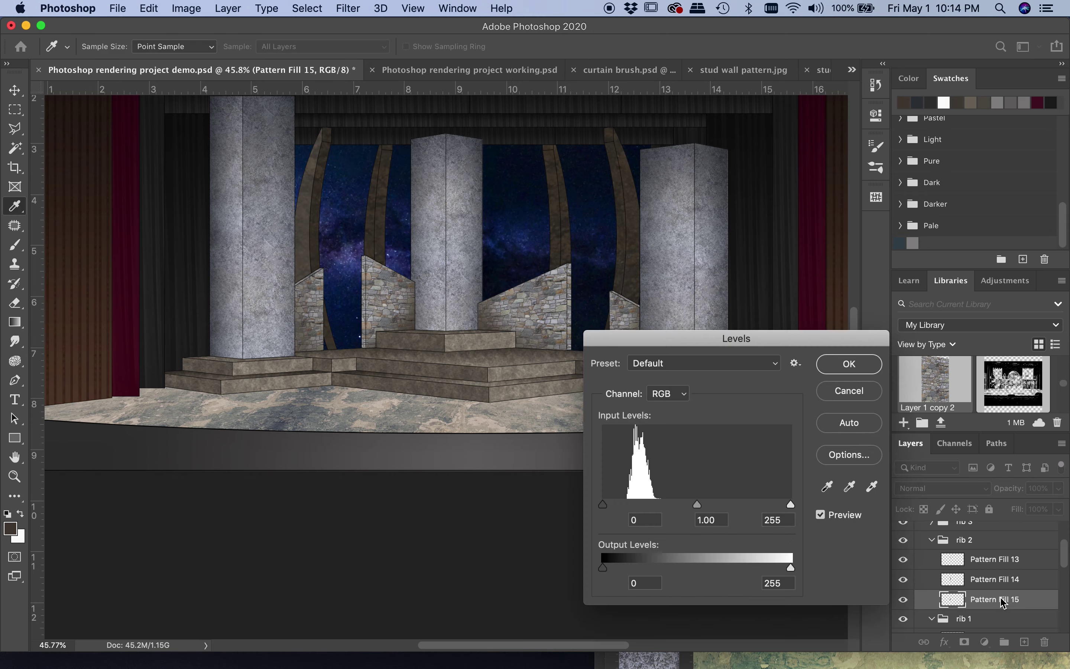
left_click_drag(598, 577, 619, 577)
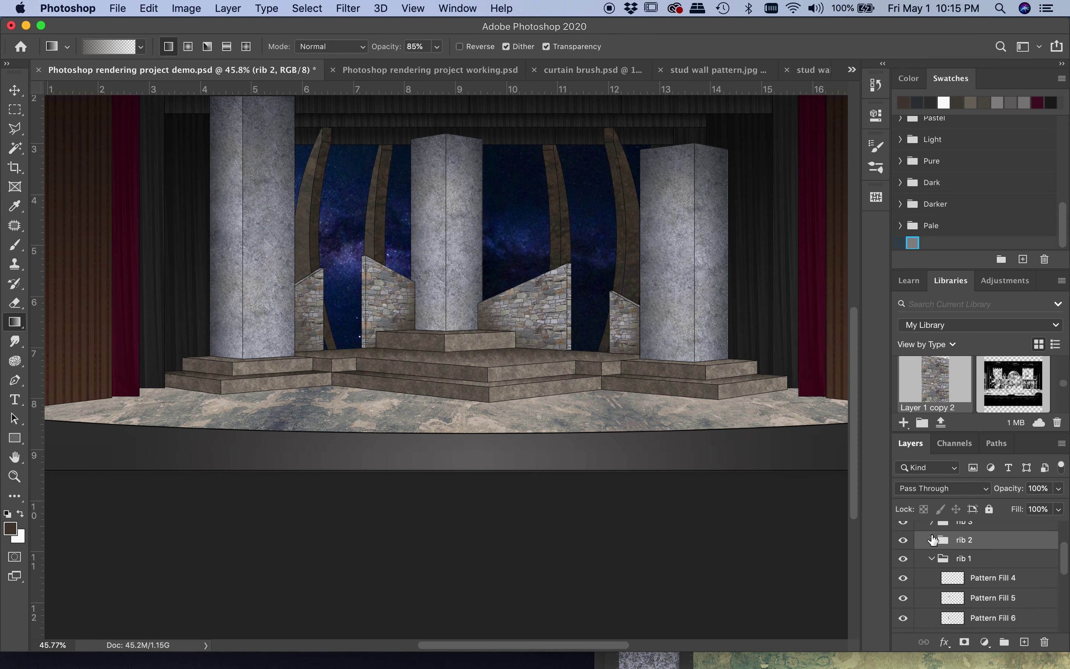
left_click(985, 609)
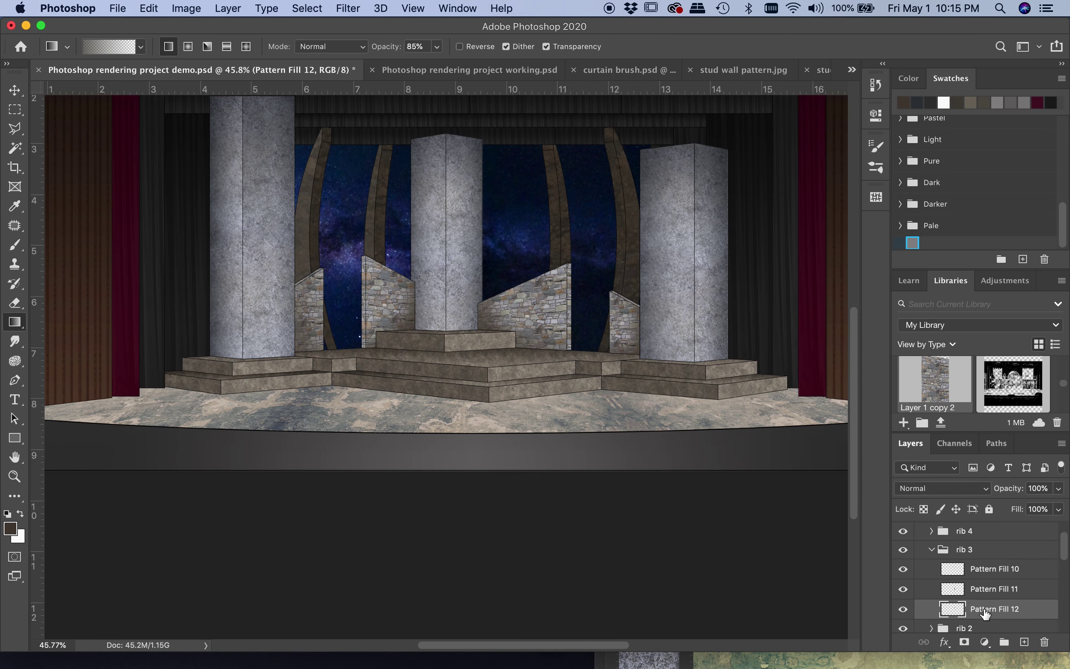
key("ctrl+l")
left_click_drag(604, 569, 622, 571)
key("Return")
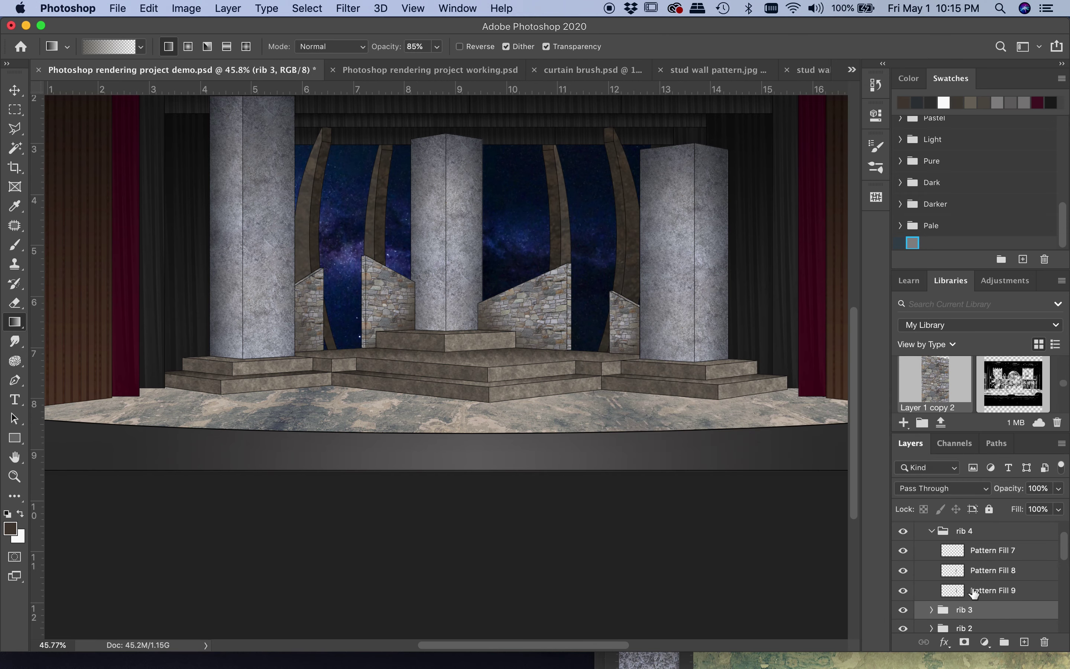
key("ctrl+l")
left_click_drag(603, 568, 622, 571)
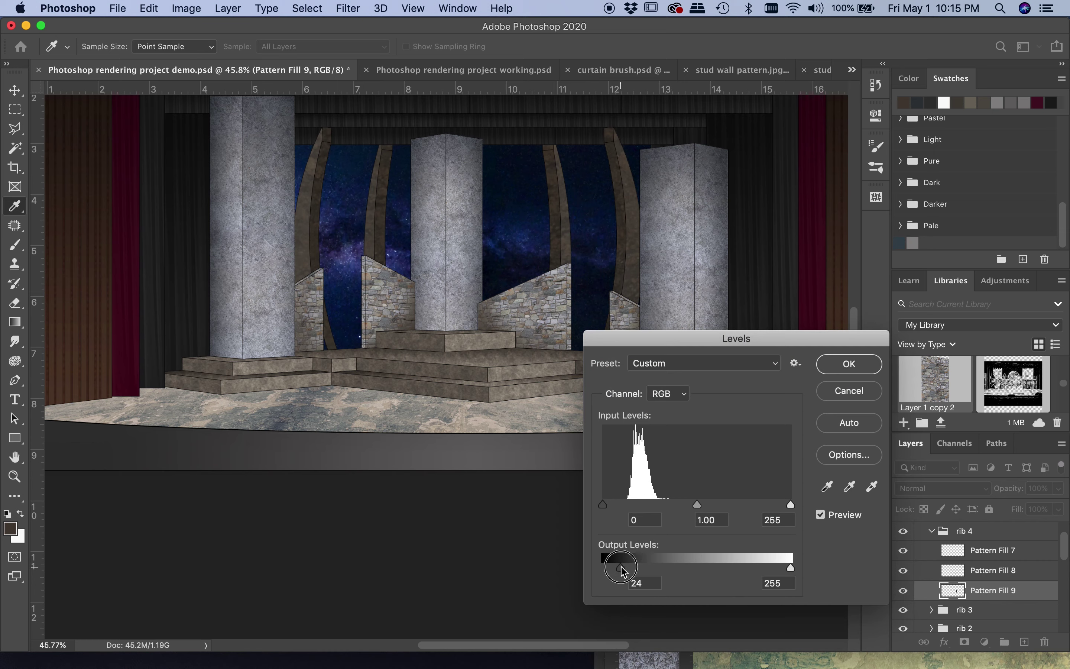
key("Return")
key("g")
Darken rib 4's Pattern Fill 7 face by lowering its Levels output white.
left_click(990, 532)
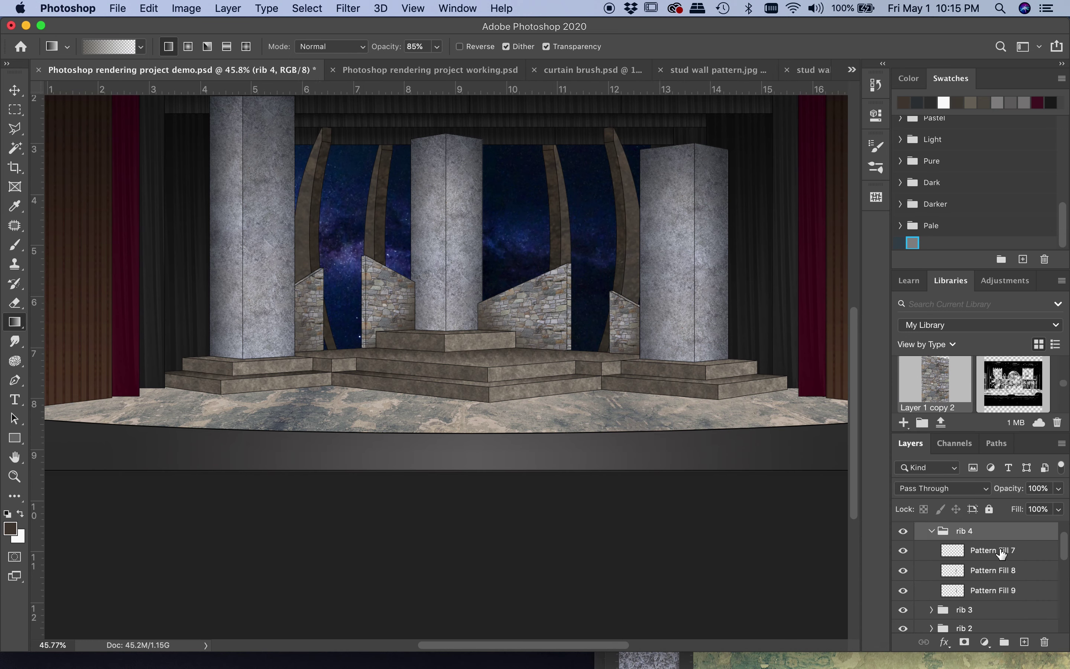
left_click(1000, 552)
left_click(903, 551)
left_click(903, 551)
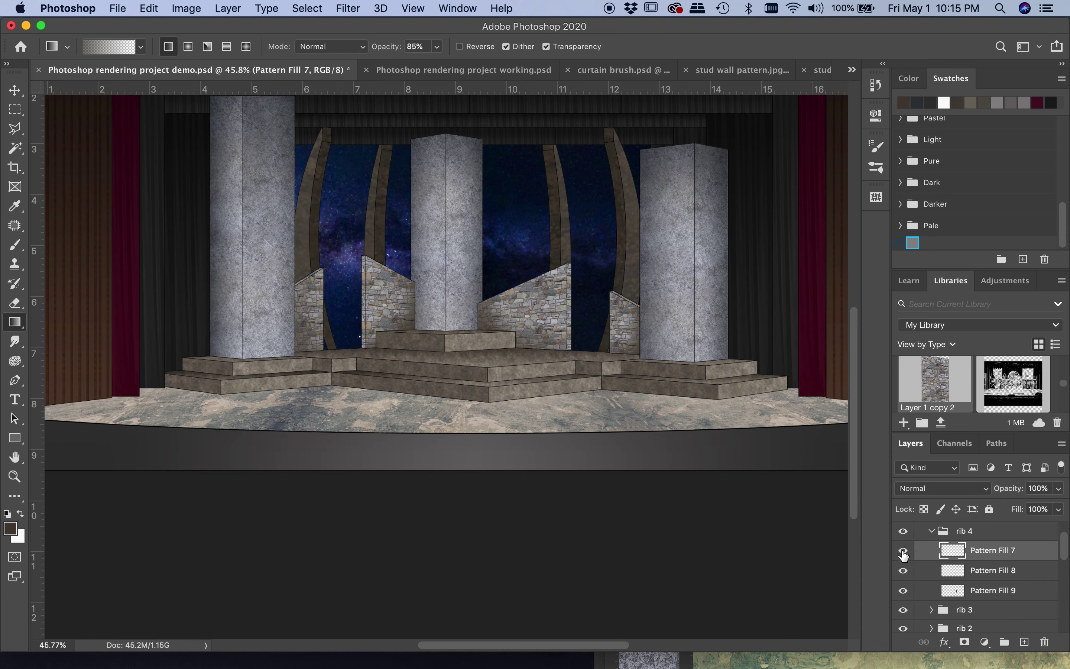
key("ctrl+l")
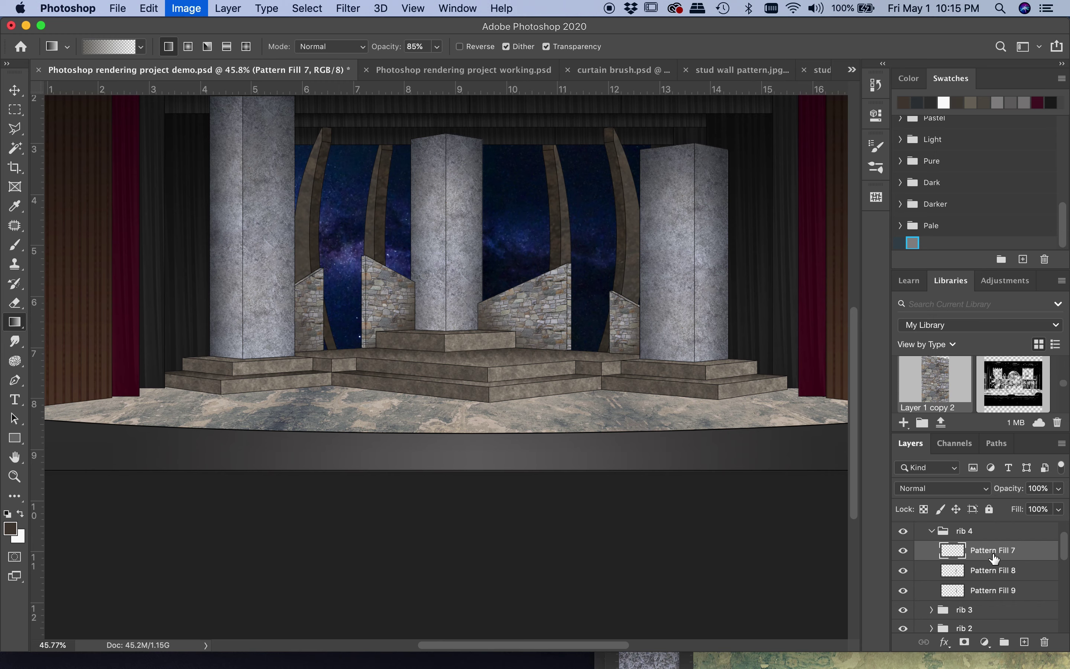
left_click_drag(792, 569, 742, 572)
key("Return")
Apply Levels with output white 187 to Pattern Fill 10, then Levels to Pattern Fill 13.
key("alt+[")
key("ctrl+alt+l")
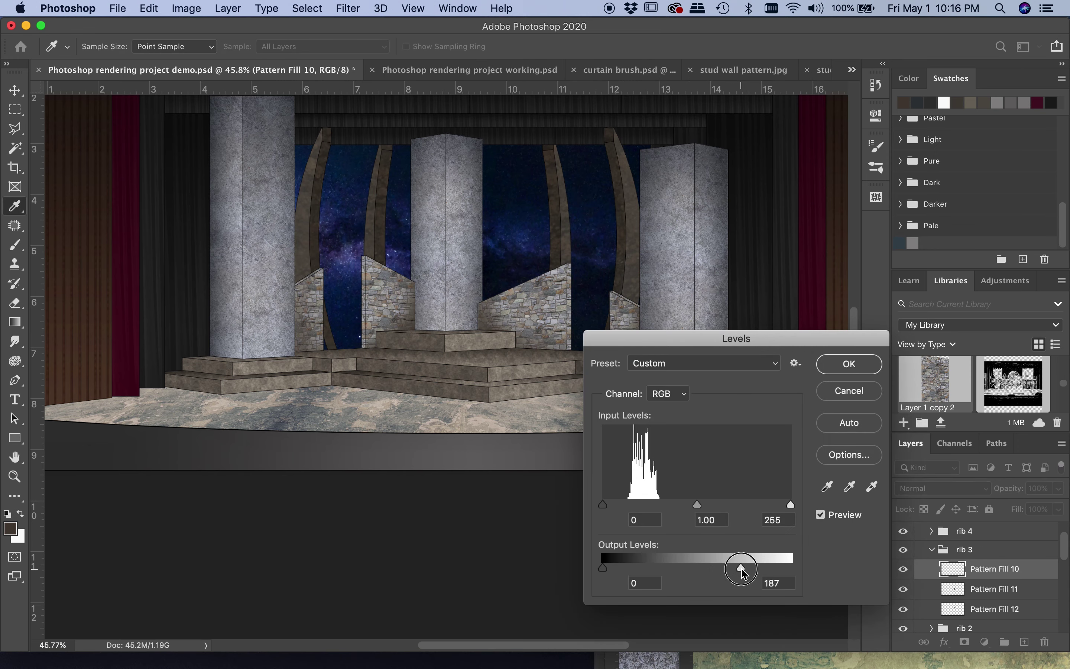
key("Return")
key("alt+[")
key("ctrl+l")
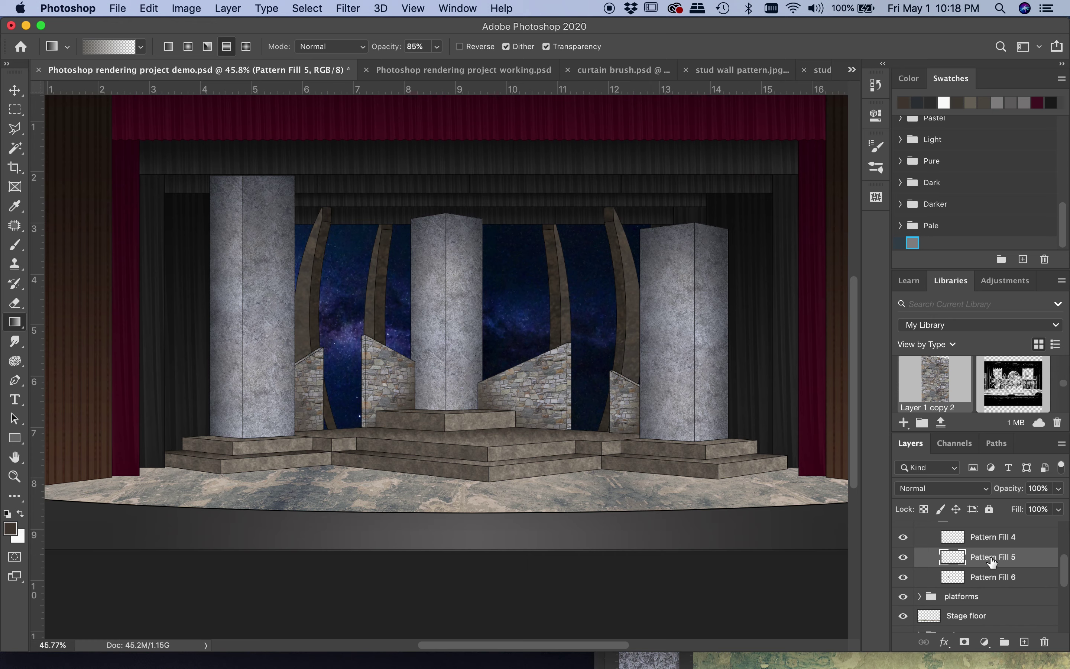
Add a 'rib 1 face fade' layer with a gradient over the face, blended in Multiply.
key("super+shift+n")
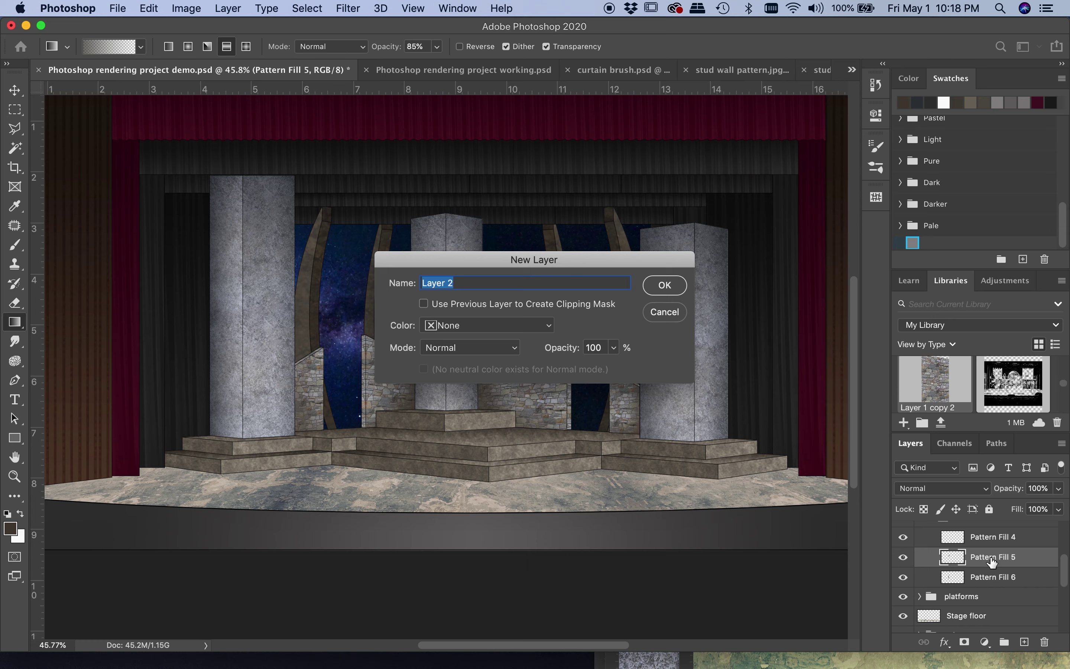
type("rib 1 face fade")
key("Return")
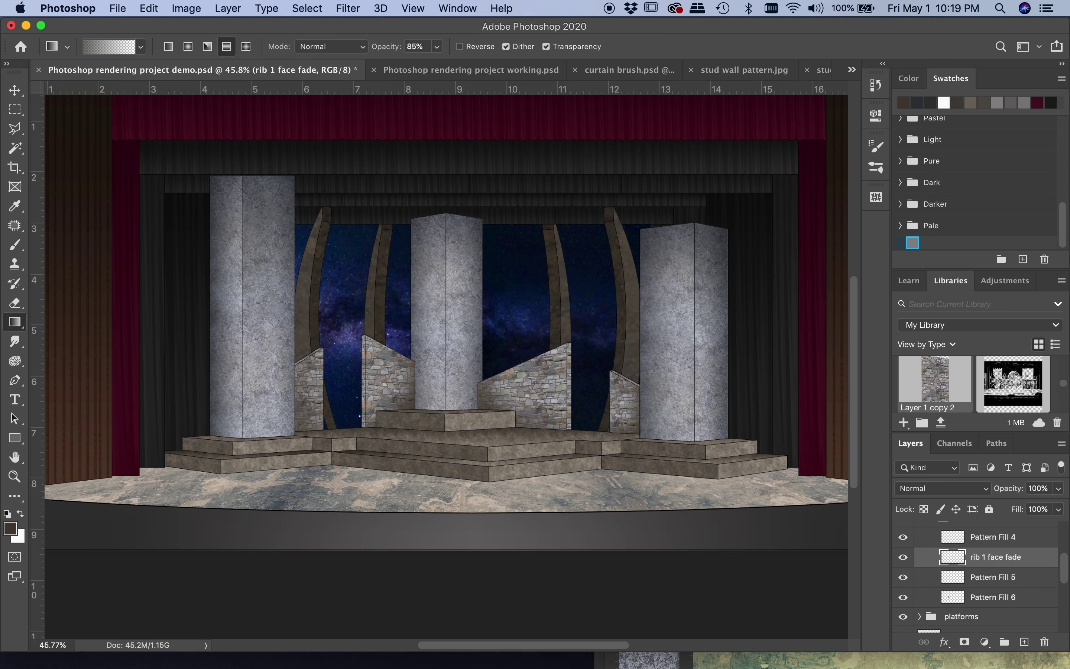
scroll(268, 305, "up", 3)
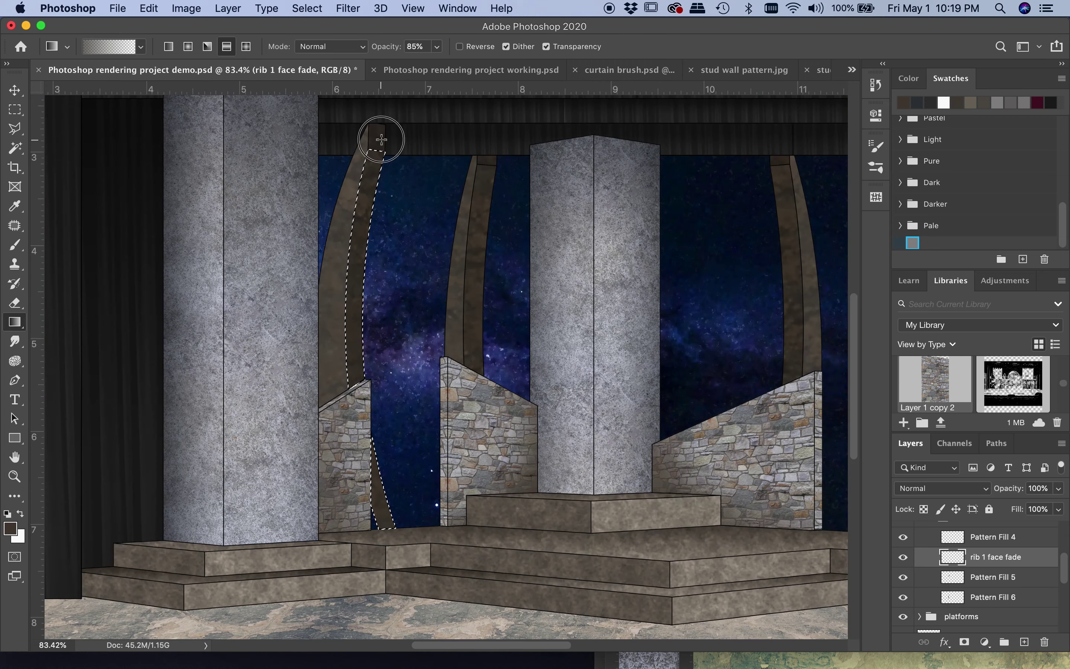
left_click_drag(382, 478, 377, 148)
left_click(942, 487)
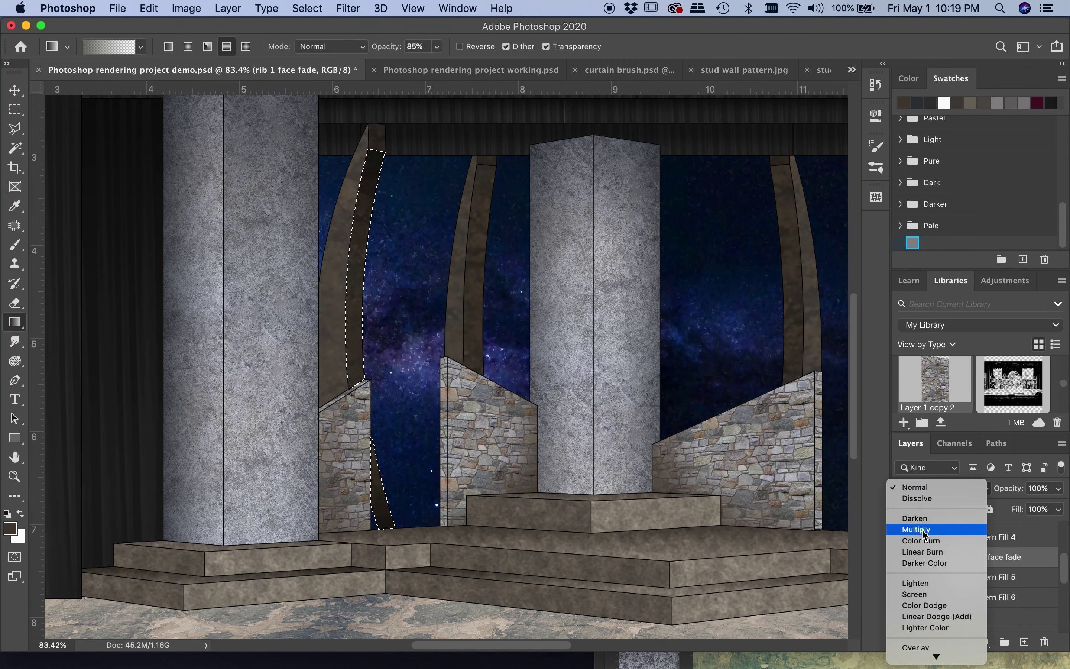
left_click(917, 469)
key("super+d")
Add a 'rib 2 face fade' layer with a horizontal gradient, set to Multiply.
left_click(482, 230, "super")
key("super+shift+n")
type("rib 2 face fade")
key("Return")
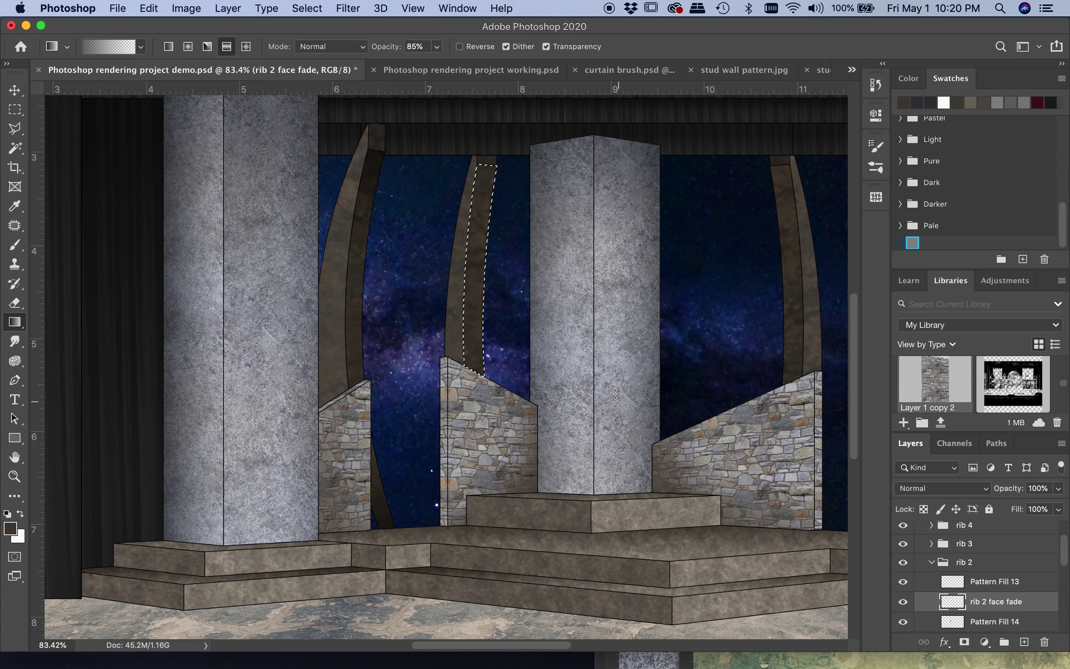
left_click(952, 581, "super")
left_click(942, 488)
left_click_drag(477, 373, 562, 374)
left_click(917, 530)
scroll(442, 309, "right", 5)
Add a 'rib 3 face fade' layer and fade the rib 3 face.
key("super+shift+n")
type("rib 3 face fade")
key("Return")
left_click(952, 563, "super")
left_click(942, 488)
left_click(917, 530)
Add a 'rib 4 face fade' layer over the rib 4 face selection, blended in Multiply.
left_click(668, 221, "super")
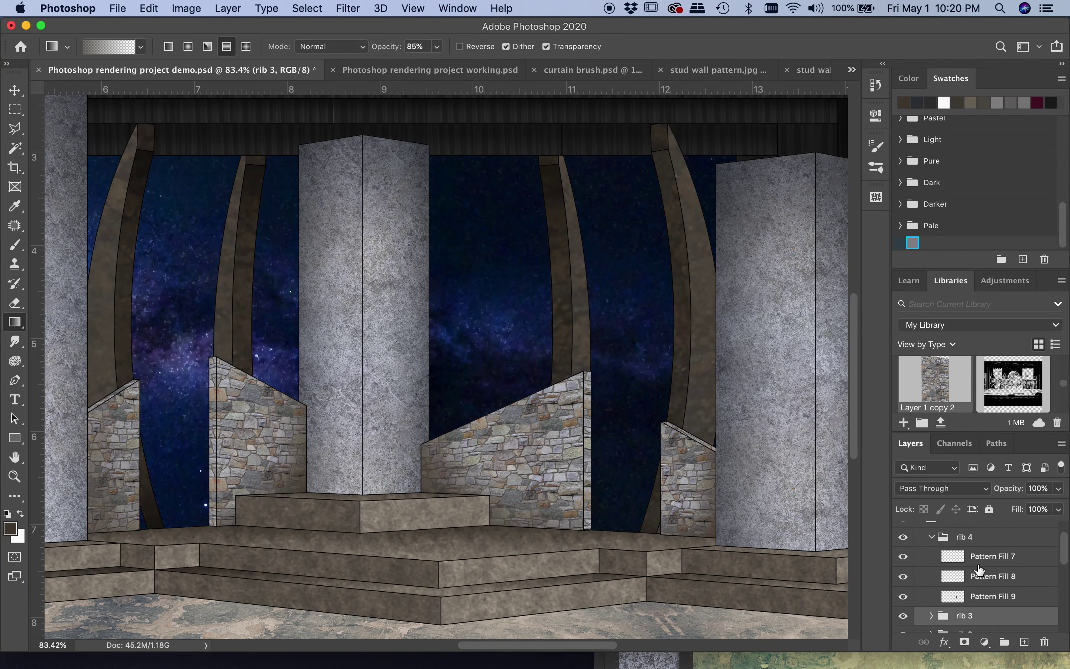
left_click(952, 576, "super")
key("super+shift+n")
type("rib 4 face fade")
key("Return")
left_click(942, 488)
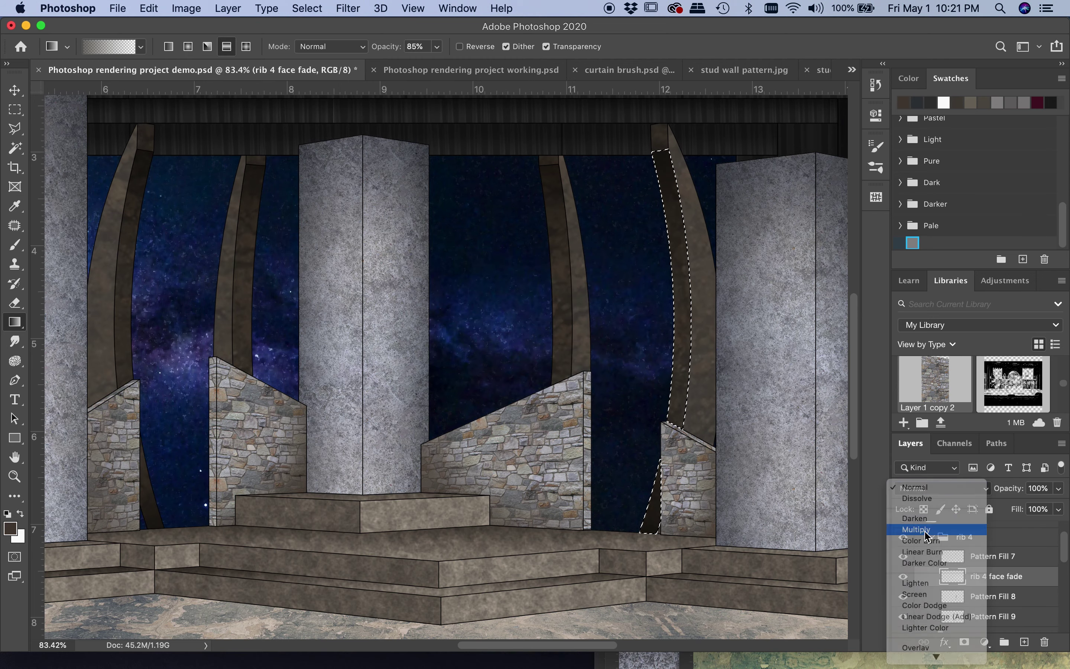
left_click(918, 530)
key("super+0")
scroll(249, 389, "up", 3)
scroll(240, 397, "down", 2)
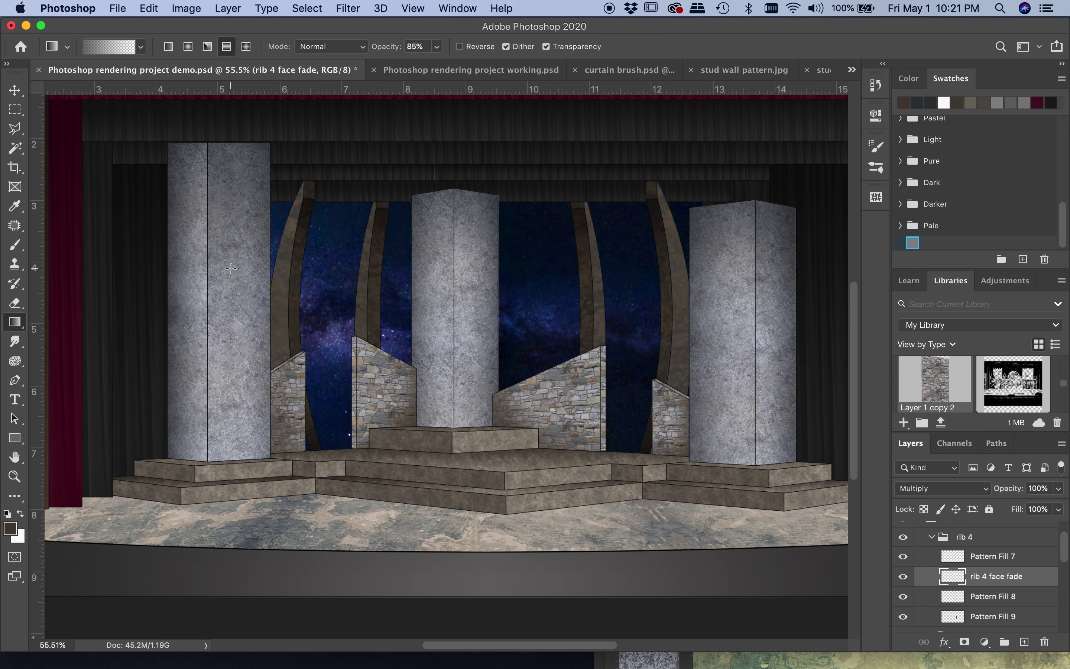
scroll(237, 263, "down", 2)
scroll(231, 268, "up", 1)
scroll(231, 268, "left", 1)
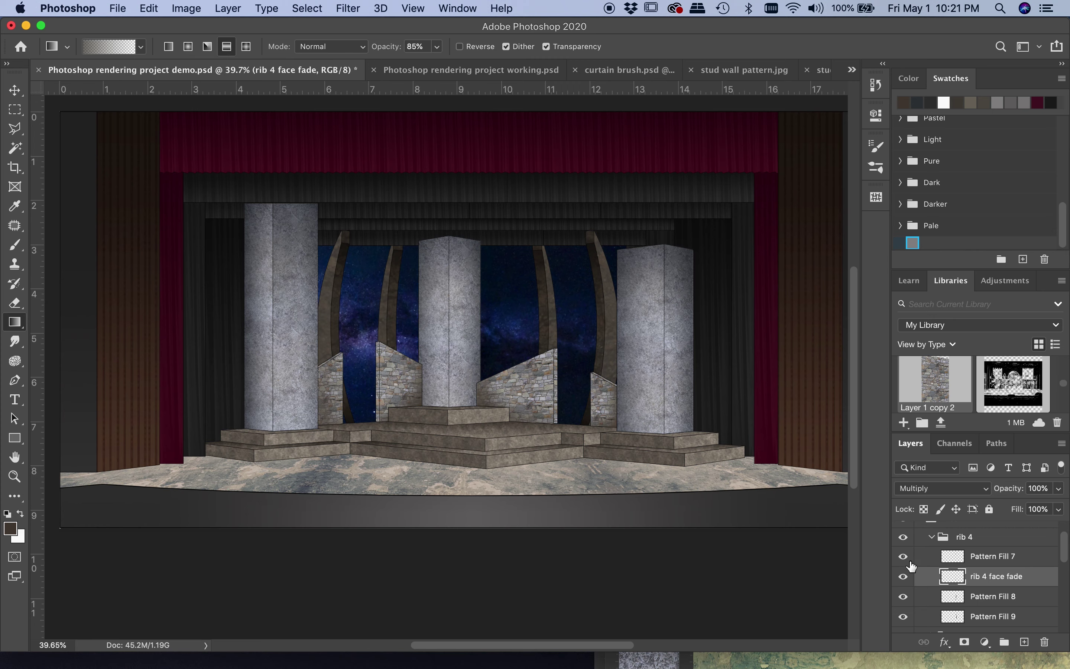
Collapse the rib 4 and ribs groups and select the Stage floor layer.
left_click(932, 537)
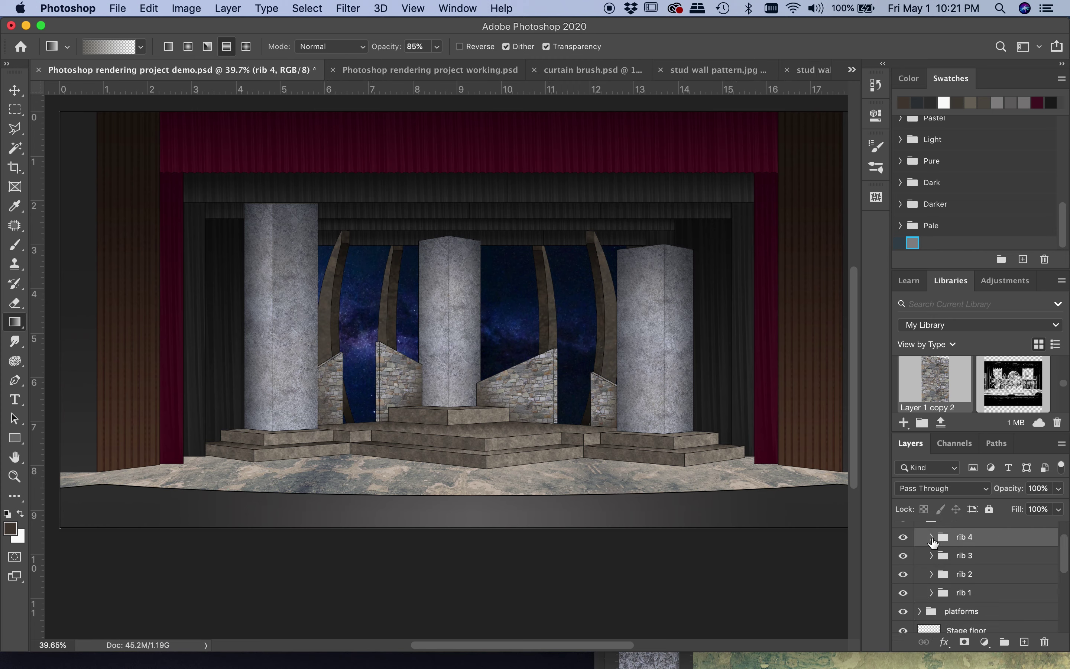
scroll(933, 542, "up", 1)
left_click(921, 535)
scroll(955, 559, "down", 1)
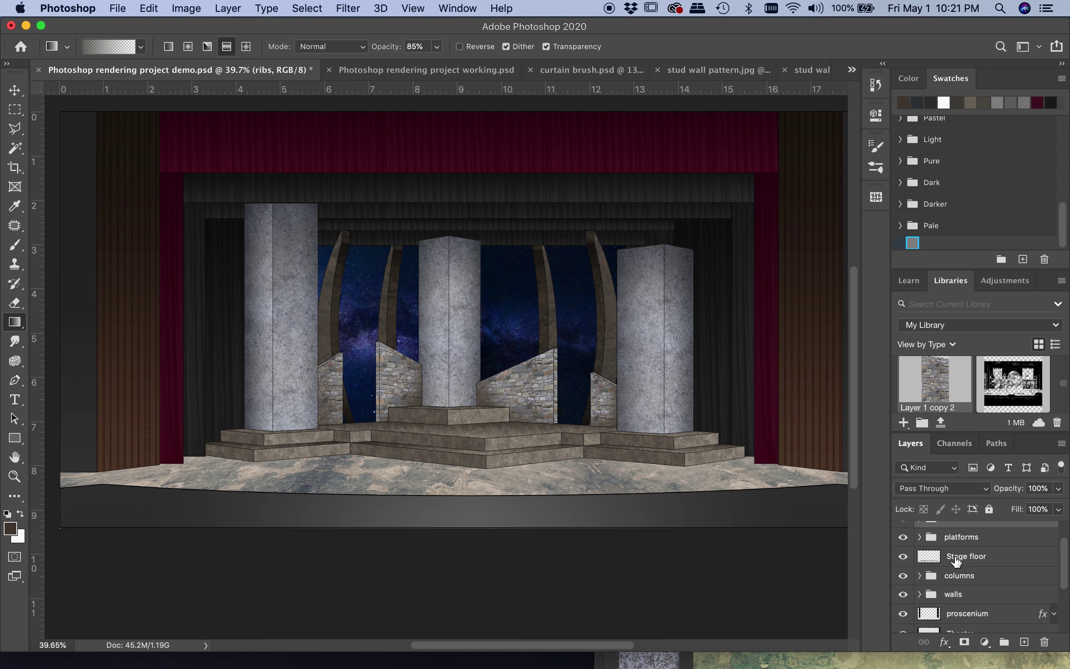
left_click(955, 559)
Darken the floor toward the front with a quick-mask gradient and Levels output white 105.
key("q")
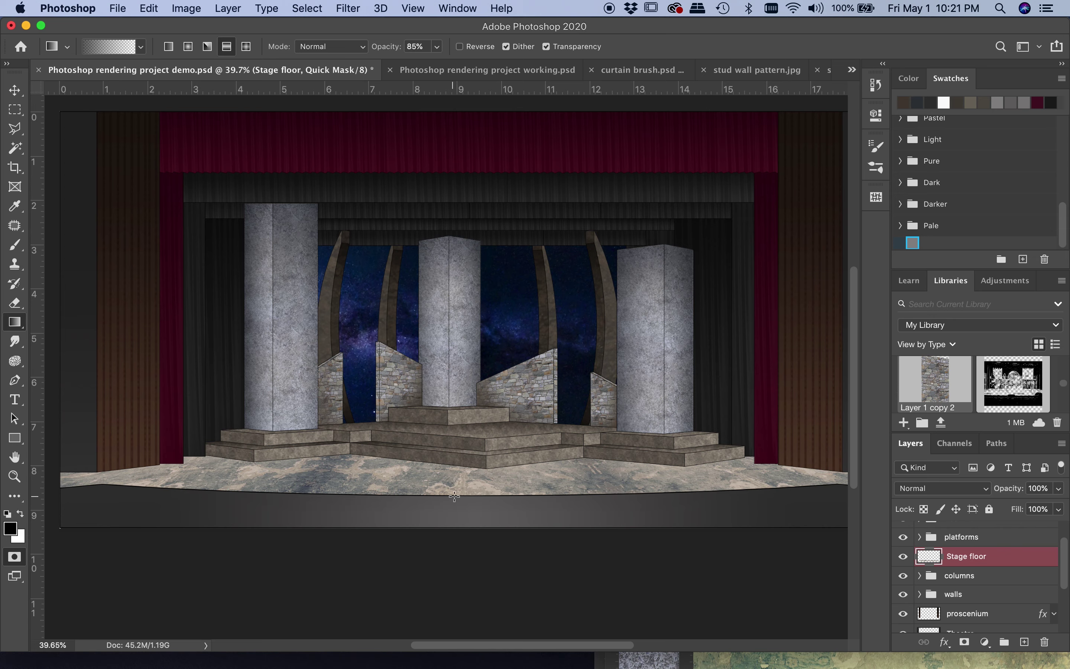
left_click_drag(445, 507, 447, 448)
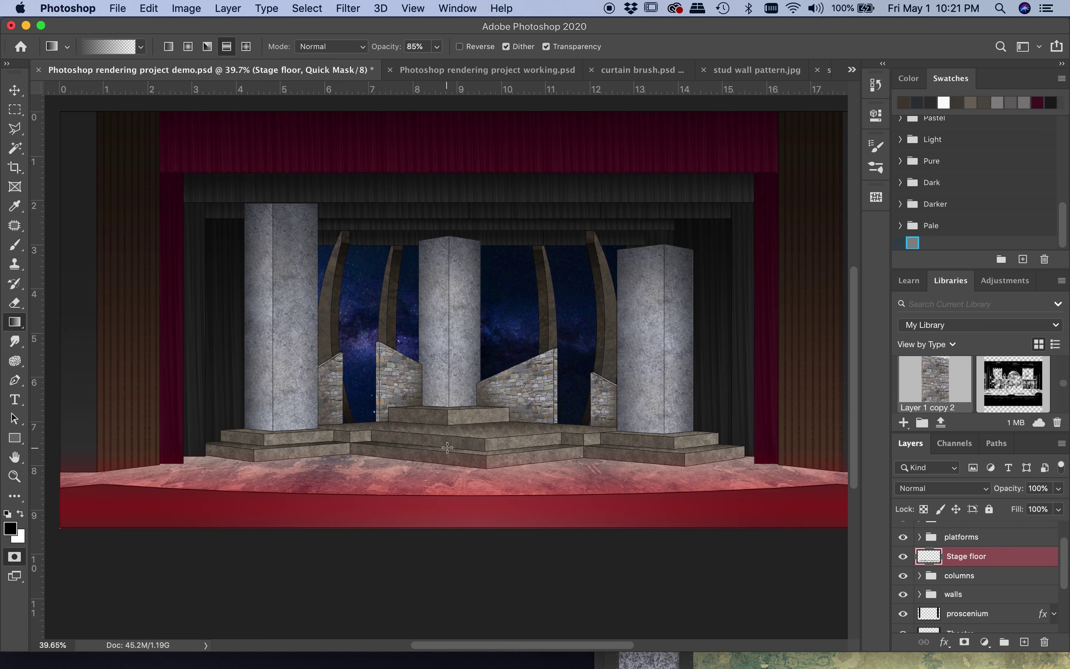
key("q")
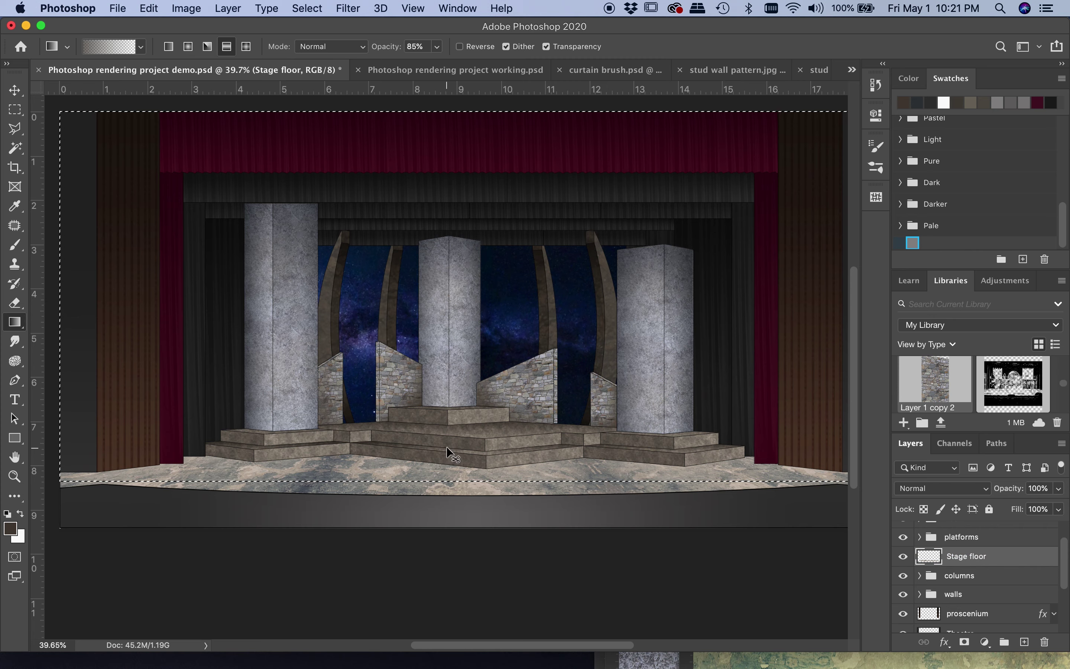
key("super+l")
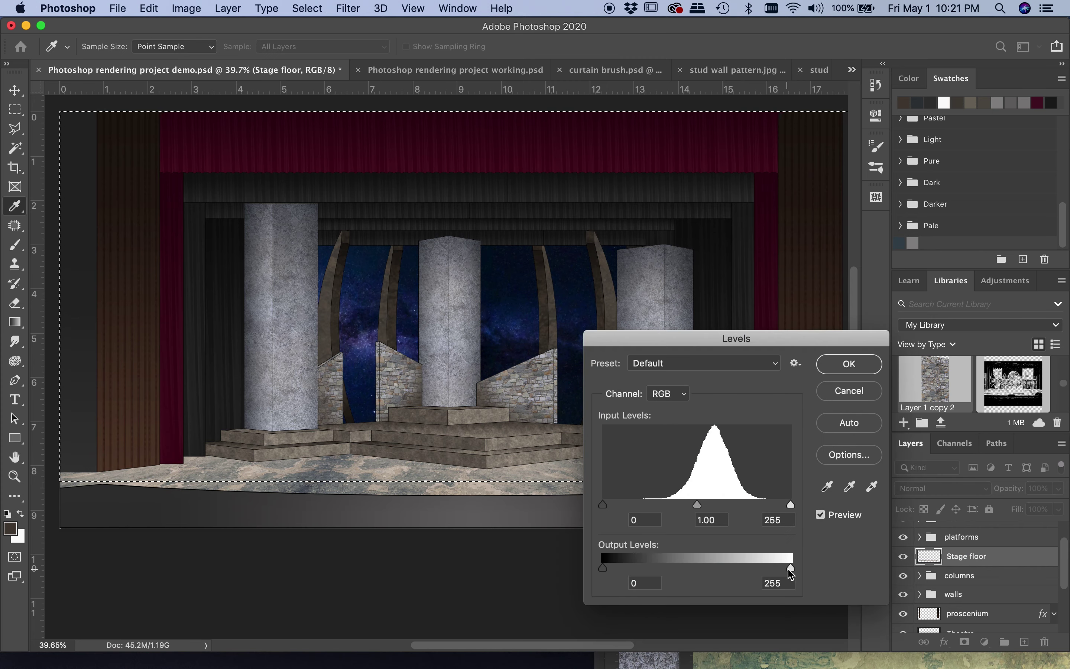
left_click_drag(791, 568, 684, 575)
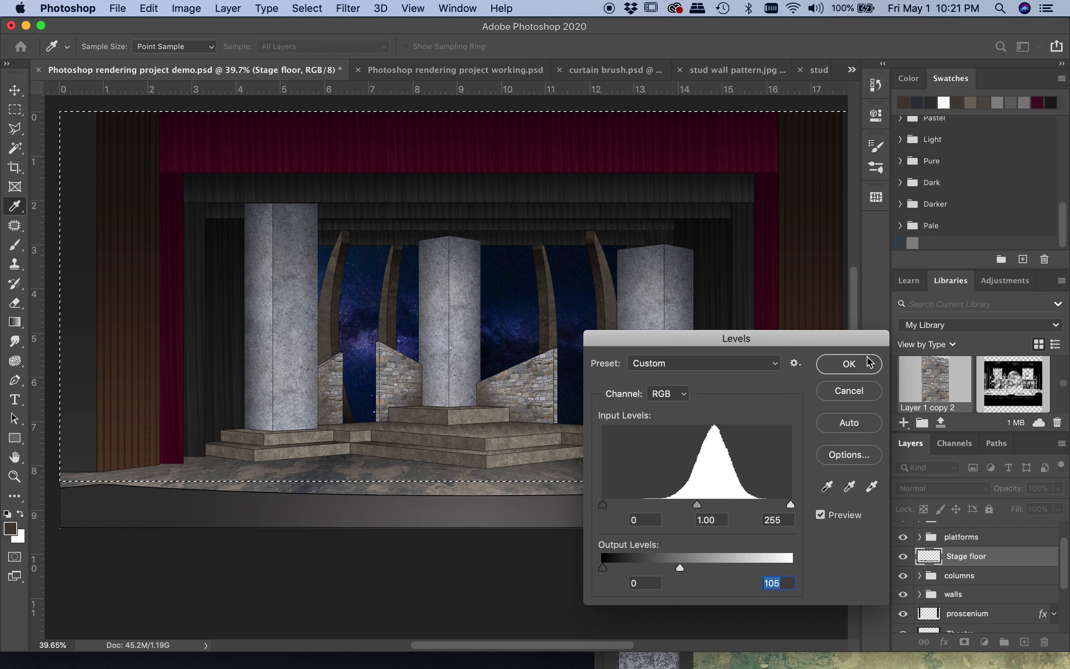
left_click(850, 364)
key("g")
key("super+d")
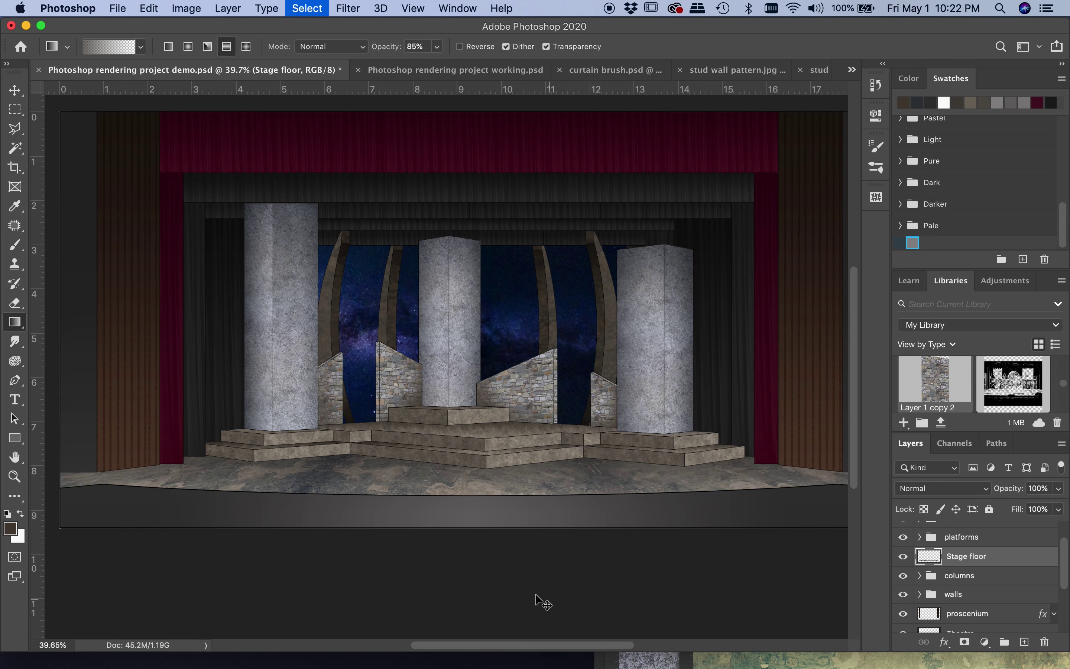